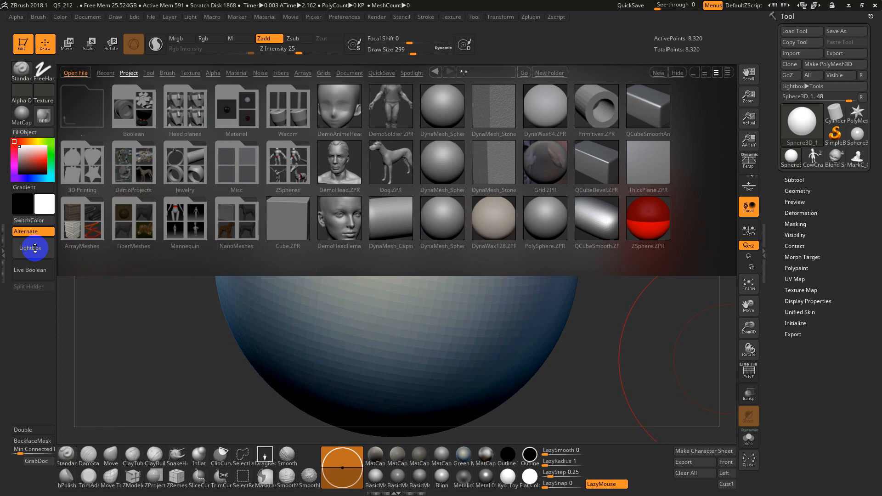
# Restore the standard user interface layout.
pyautogui.click(354, 19)
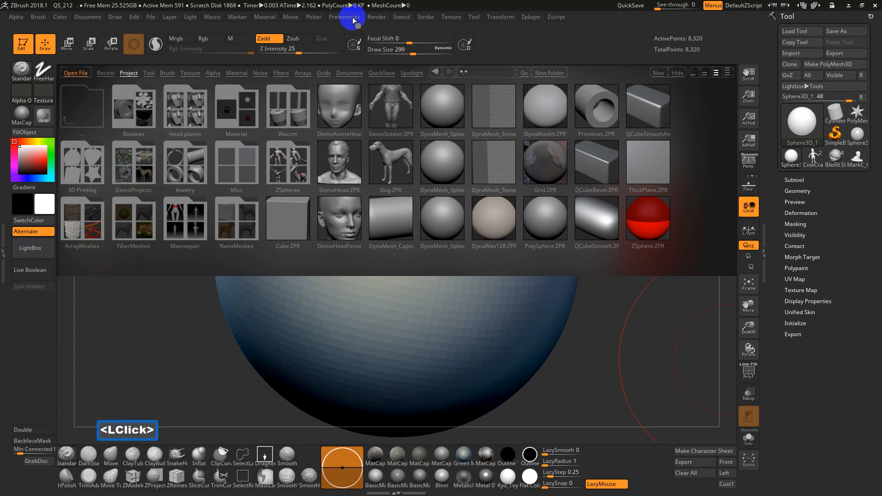
pyautogui.click(355, 51)
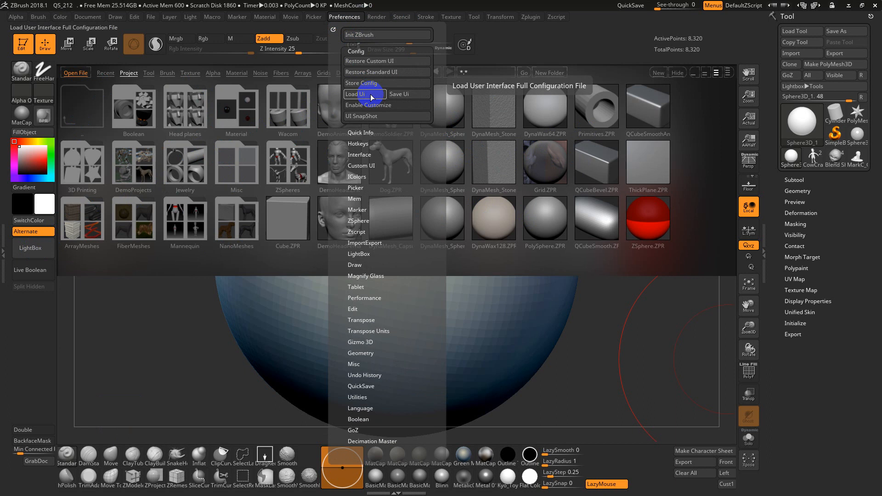
pyautogui.click(370, 72)
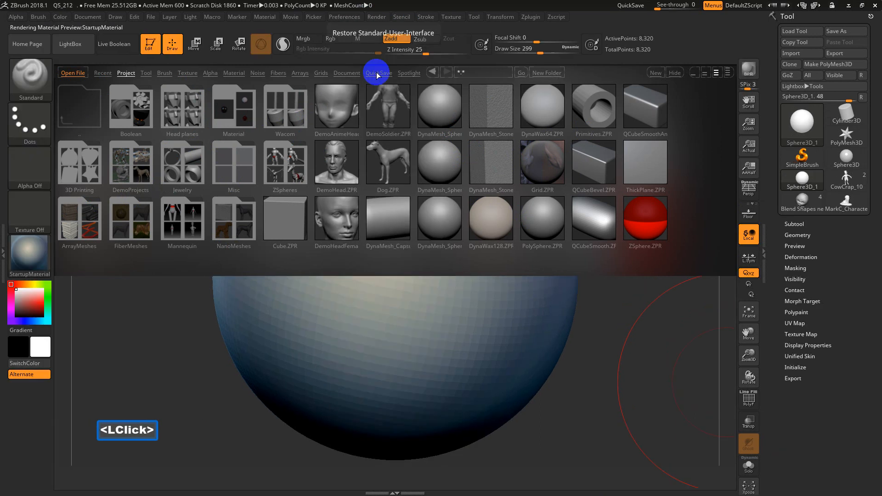
# Restore the custom user interface layout.
pyautogui.click(344, 17)
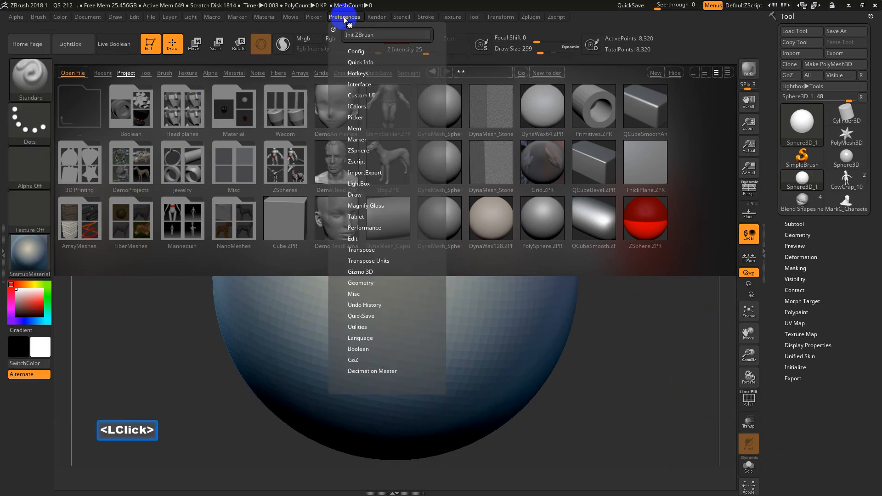
pyautogui.click(351, 51)
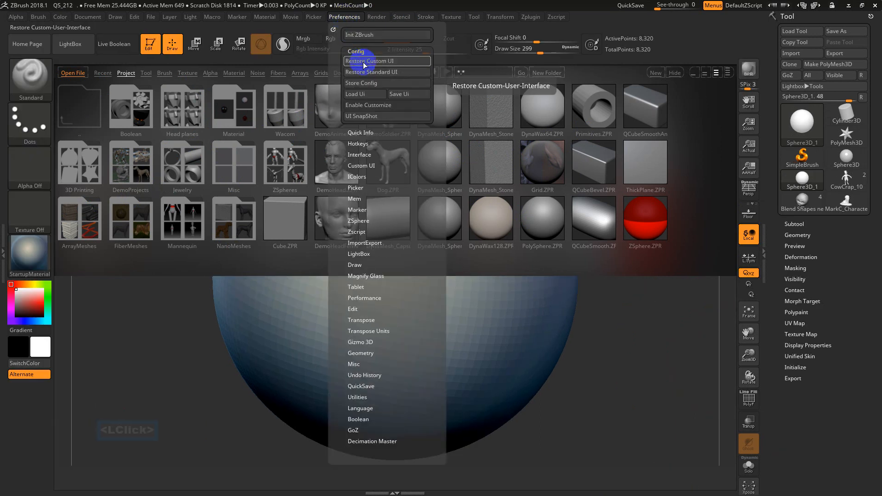
pyautogui.click(366, 61)
pyautogui.click(232, 161)
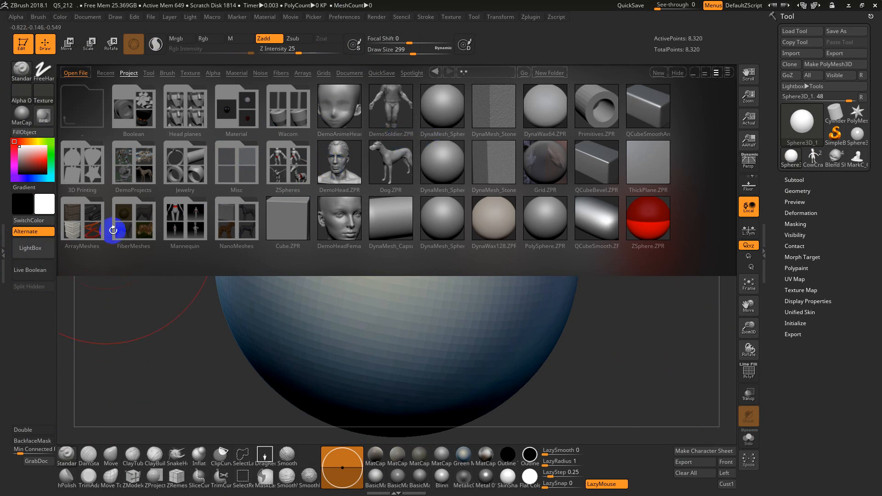
# Toggle the LightBox browser off and on several times, leaving it open.
pyautogui.click(36, 249)
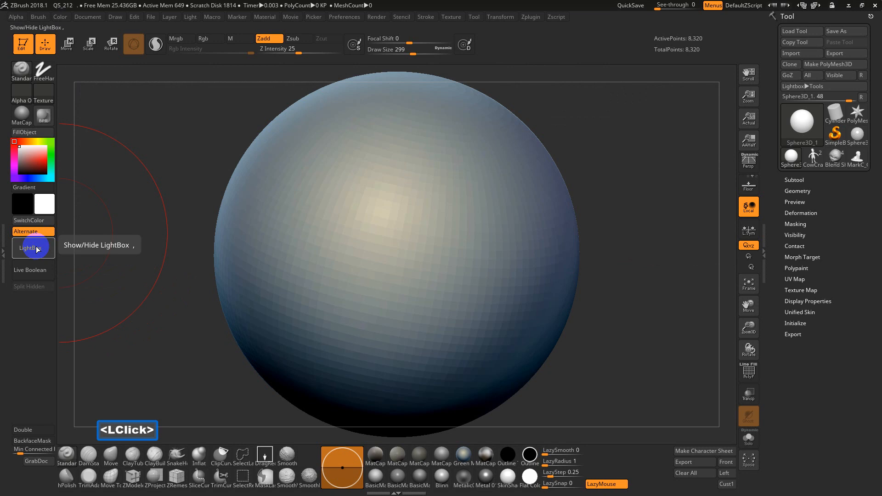
pyautogui.click(36, 248)
pyautogui.click(36, 248)
pyautogui.click(37, 249)
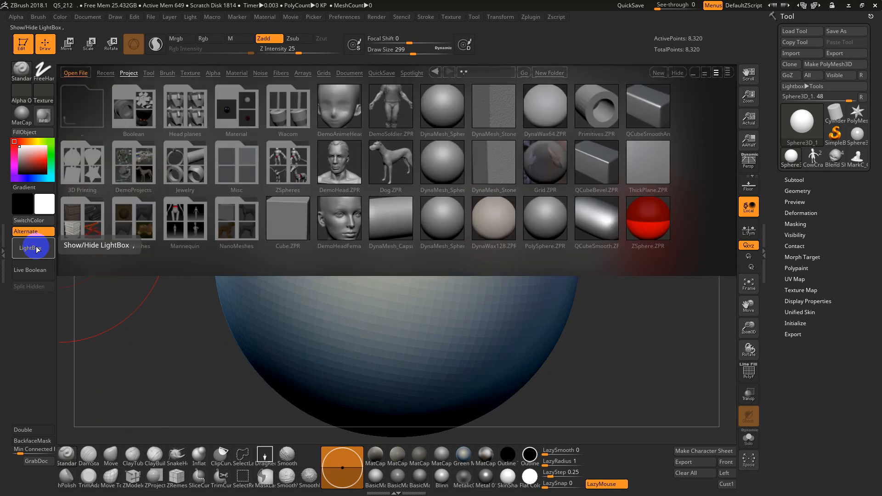
pyautogui.press(',')
pyautogui.press(',')
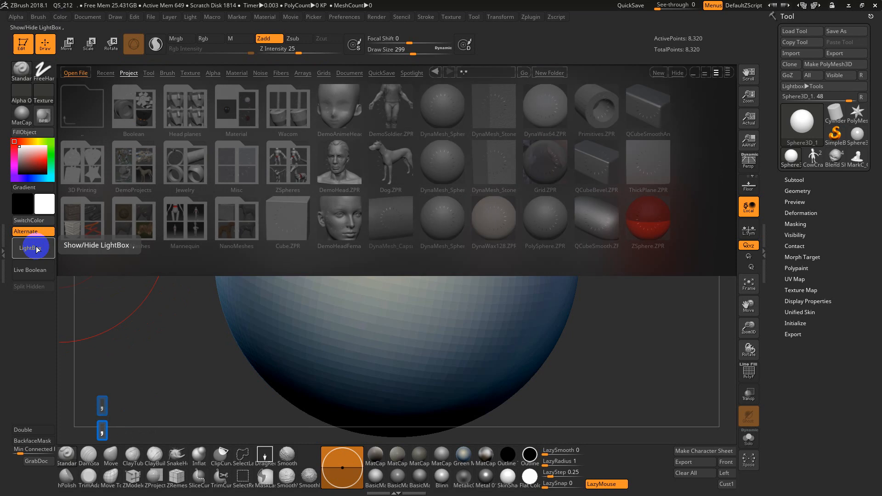
pyautogui.press(',')
pyautogui.press(',')
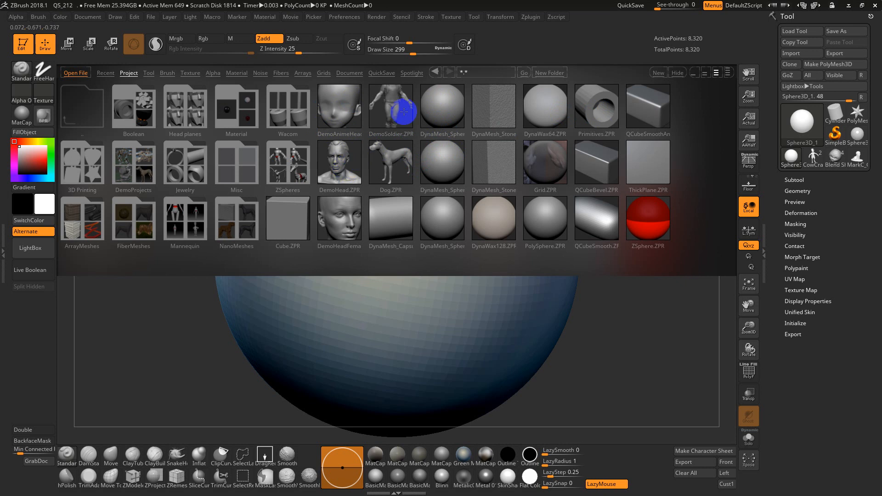
# Examine the Jewelry and DemoProjects project folders, the Tool category and the Deco brush folder in LightBox.
pyautogui.click(178, 169)
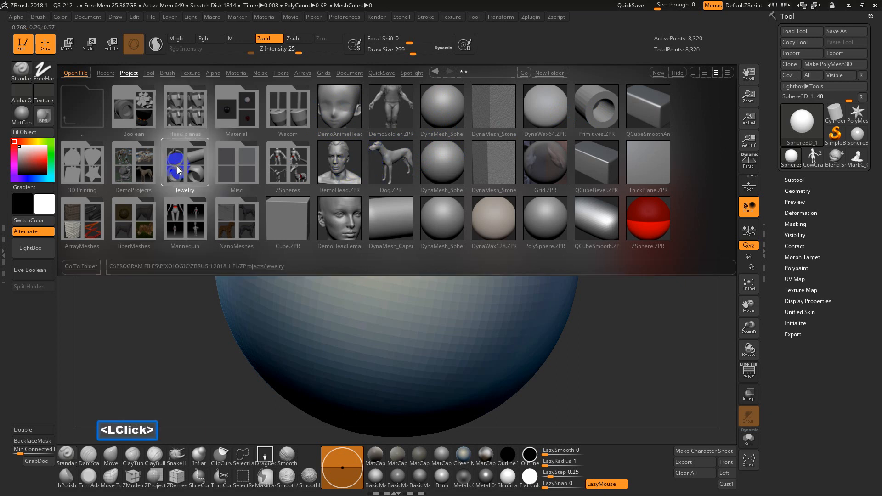
pyautogui.click(128, 166)
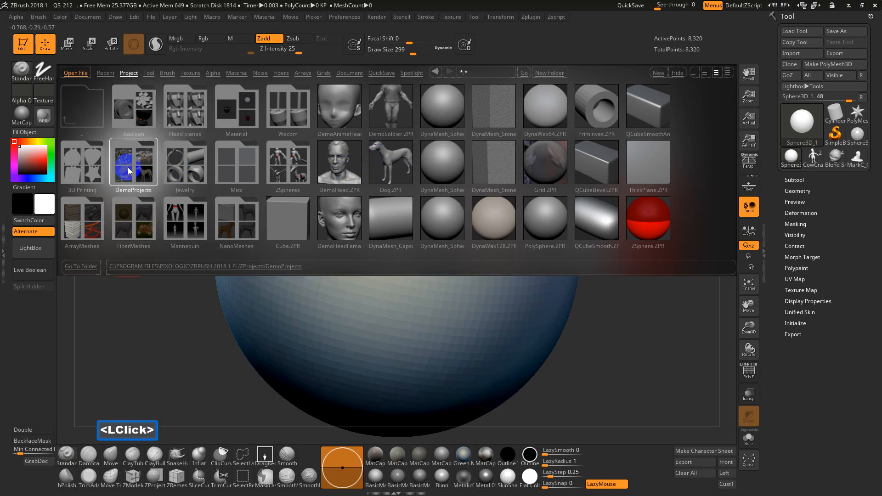
pyautogui.click(149, 74)
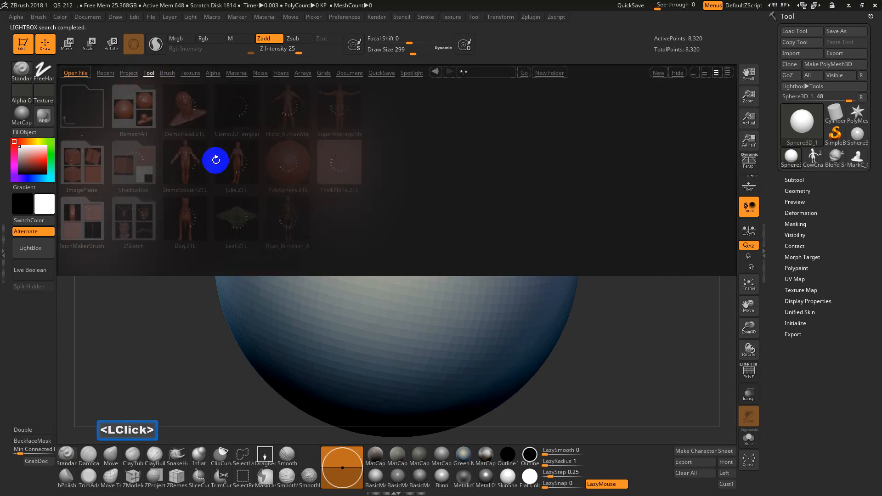
pyautogui.click(170, 74)
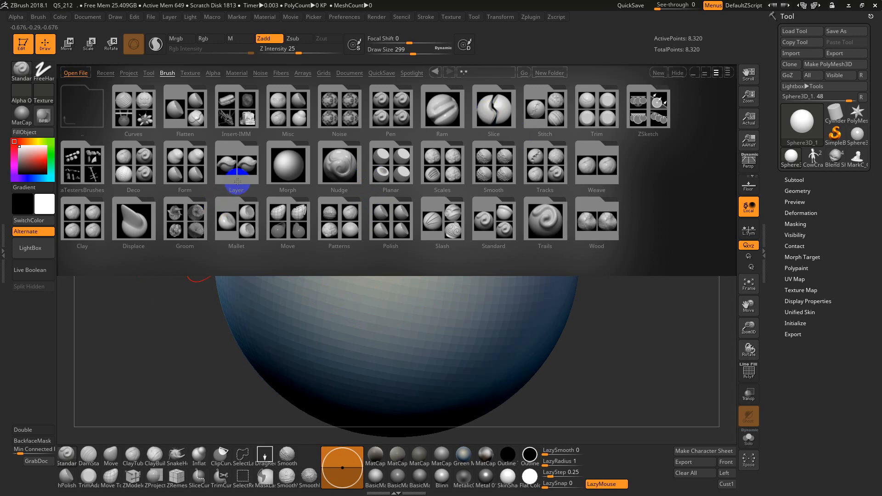
pyautogui.click(133, 166)
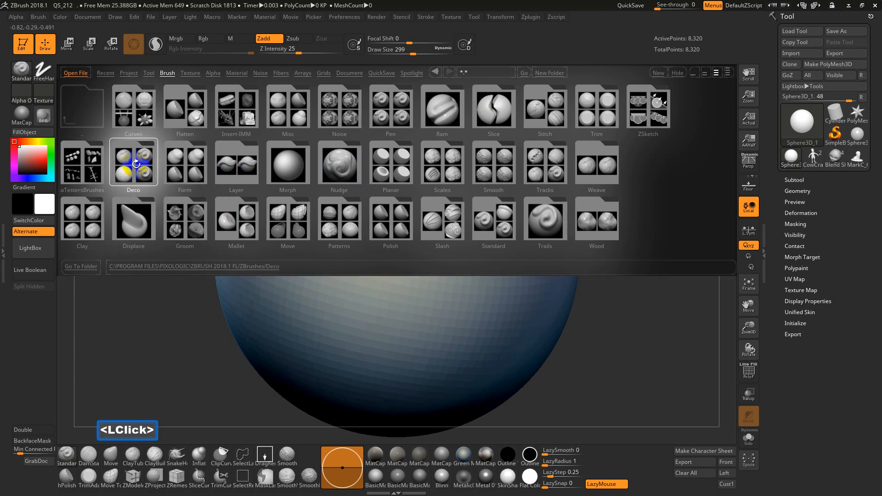
# Examine the Texture, Alpha and Material categories in LightBox and compare them with the full material library.
pyautogui.click(190, 73)
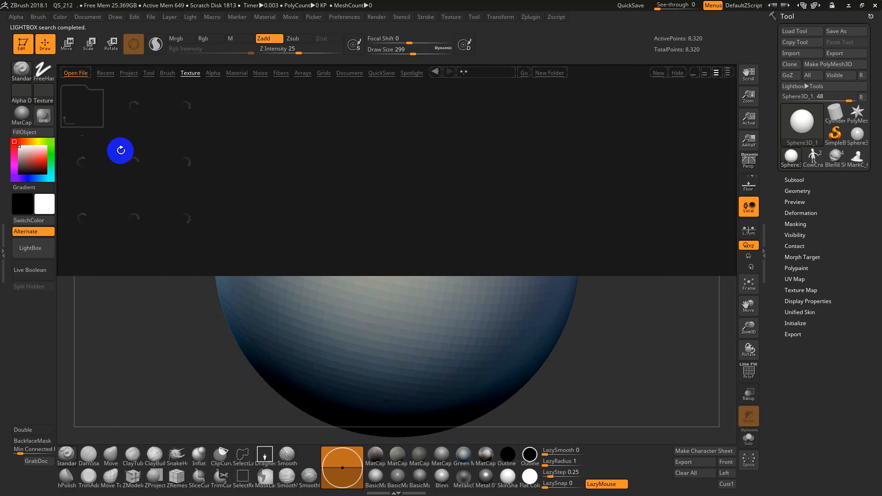
pyautogui.click(213, 73)
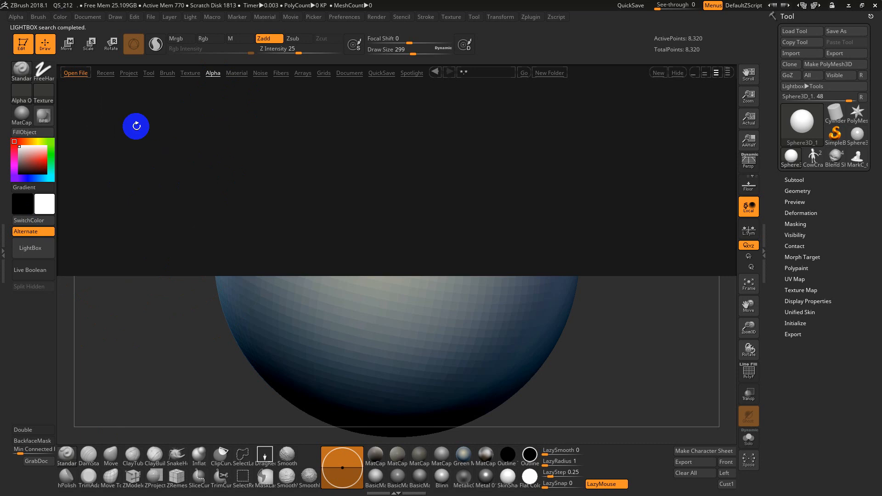
pyautogui.click(307, 132)
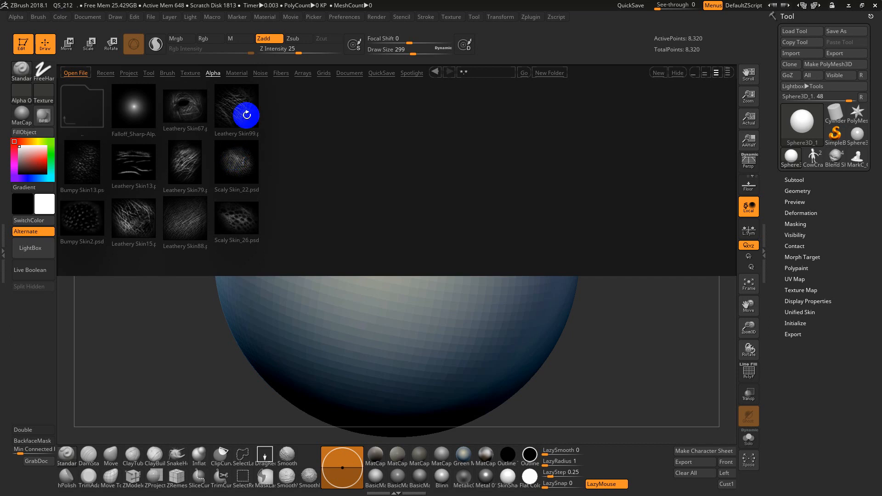
pyautogui.click(236, 73)
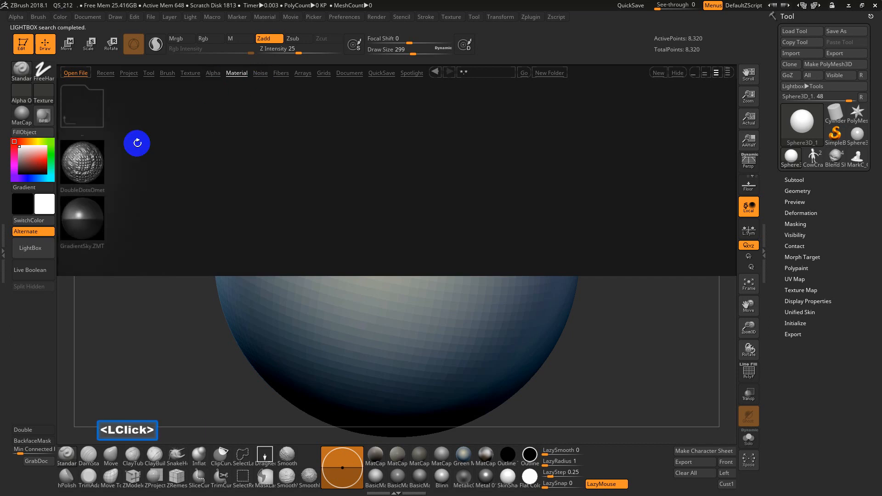
pyautogui.click(23, 114)
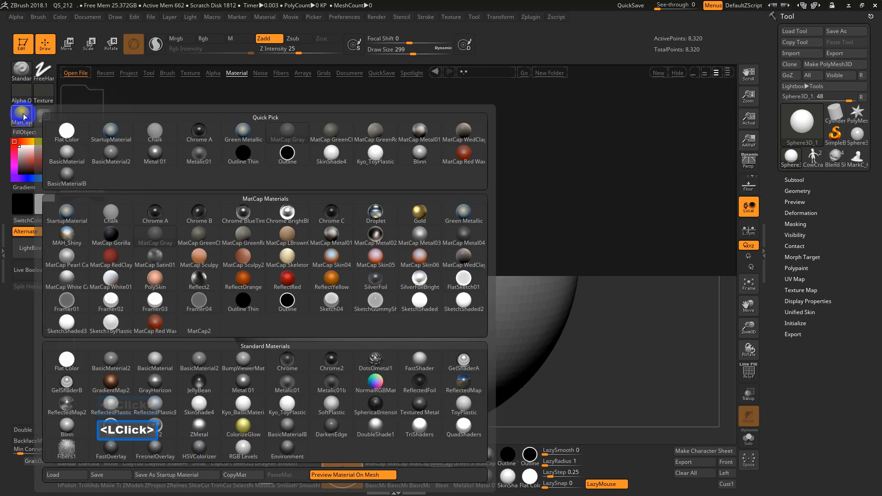
pyautogui.press('ctrl')
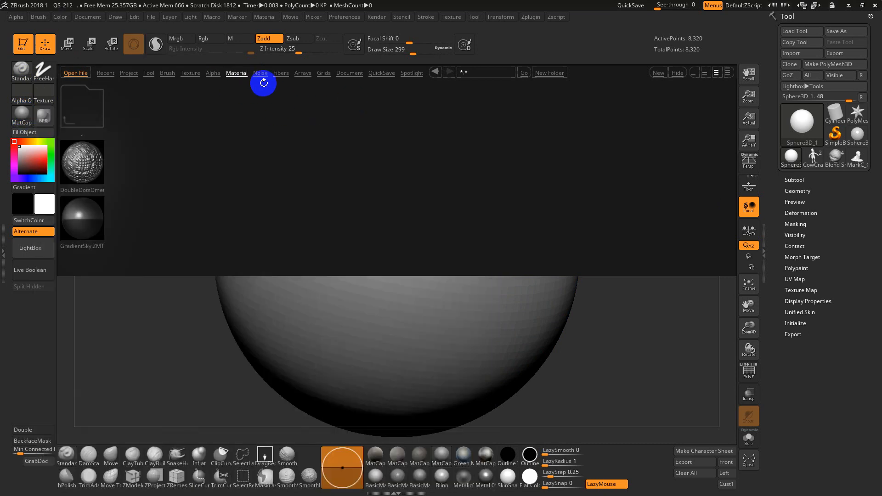
# Examine the Noise, QuickSave and Document categories in LightBox together with the QuickSave preferences.
pyautogui.click(266, 74)
pyautogui.click(371, 73)
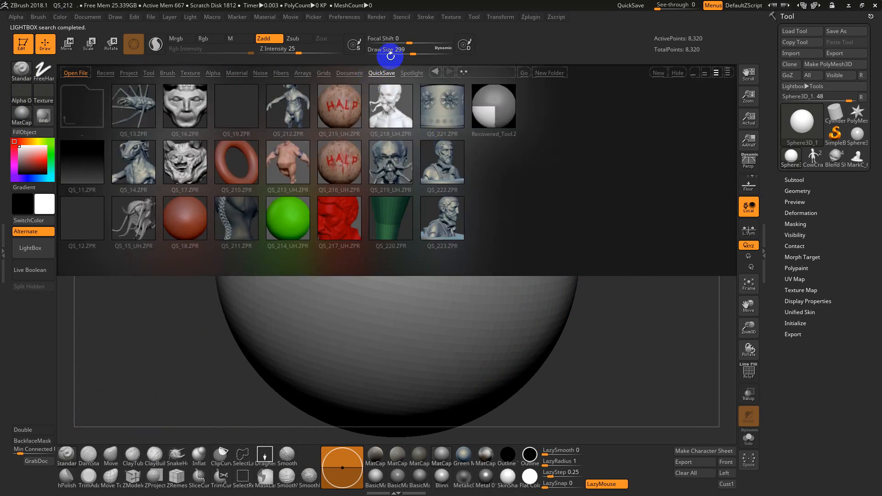
pyautogui.click(352, 17)
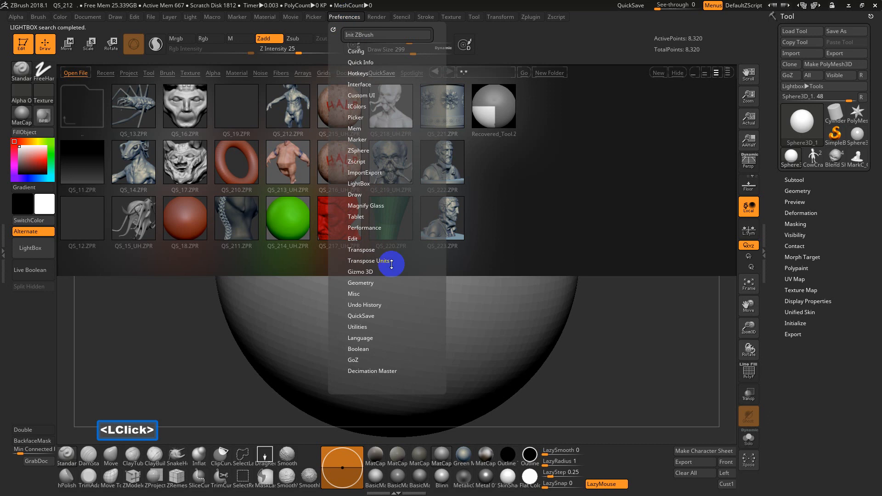
pyautogui.click(361, 316)
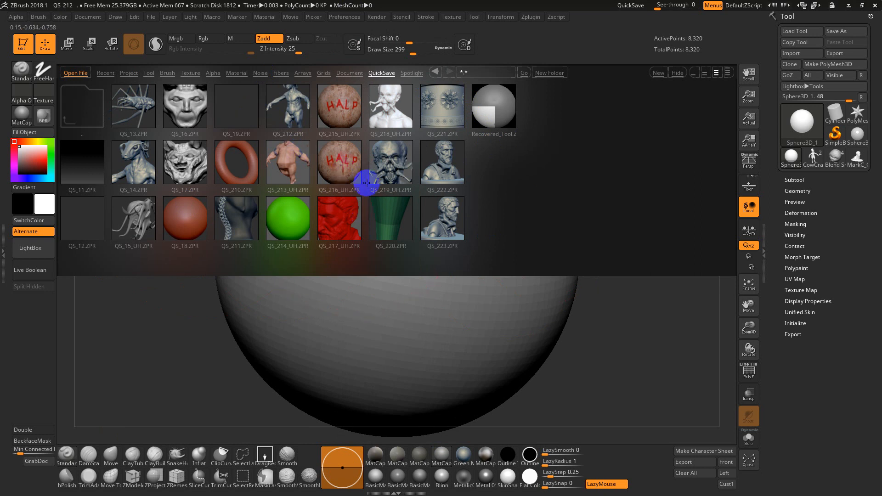
pyautogui.click(351, 72)
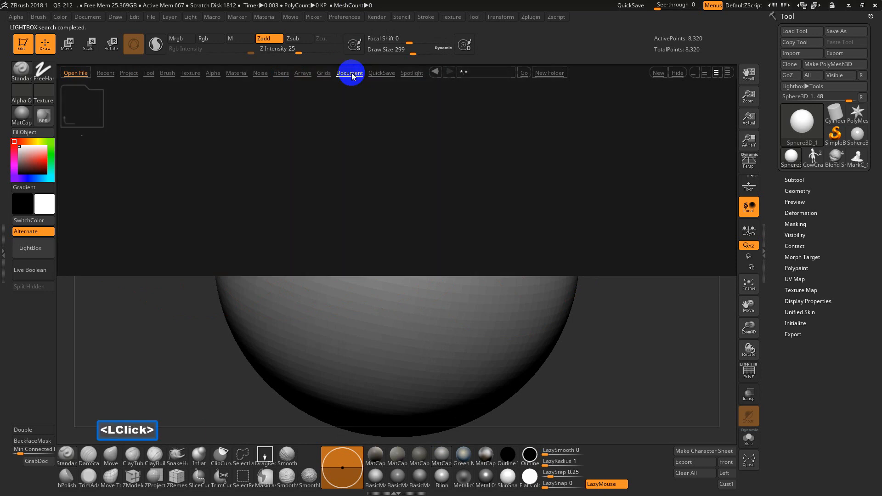
pyautogui.click(376, 74)
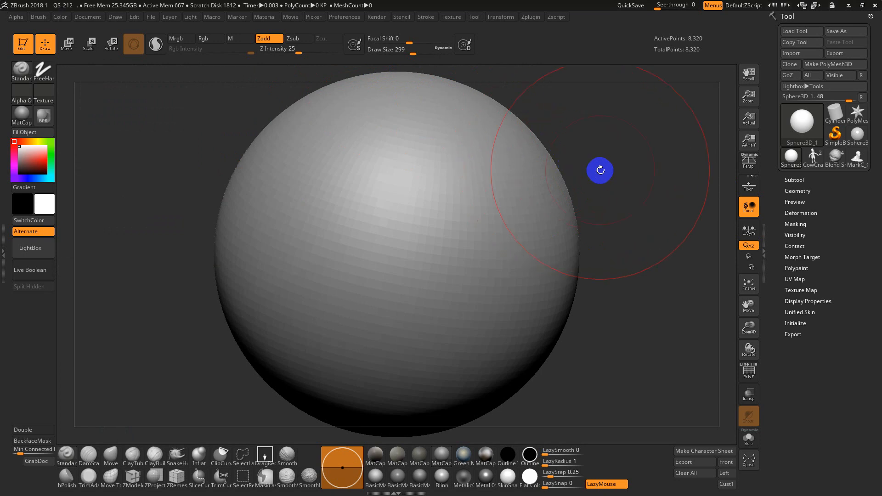
# Look over the available 3D meshes and choose Sphere3D as the active tool.
pyautogui.click(647, 219)
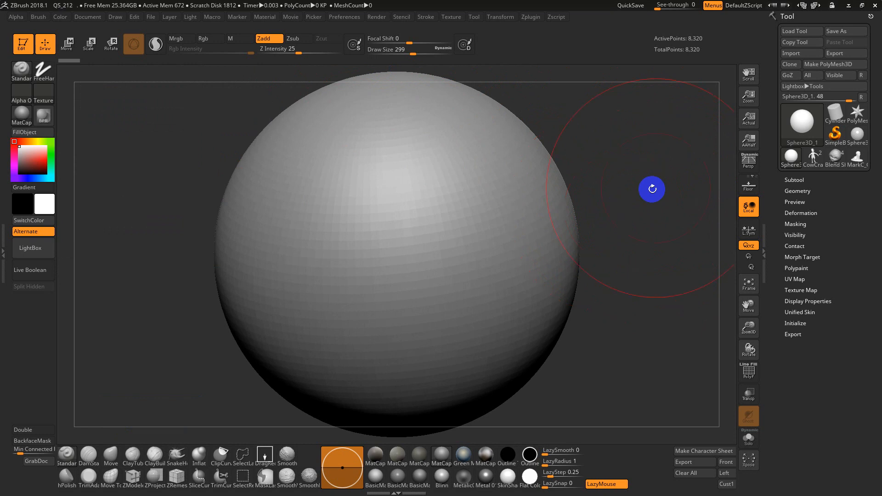
pyautogui.click(805, 129)
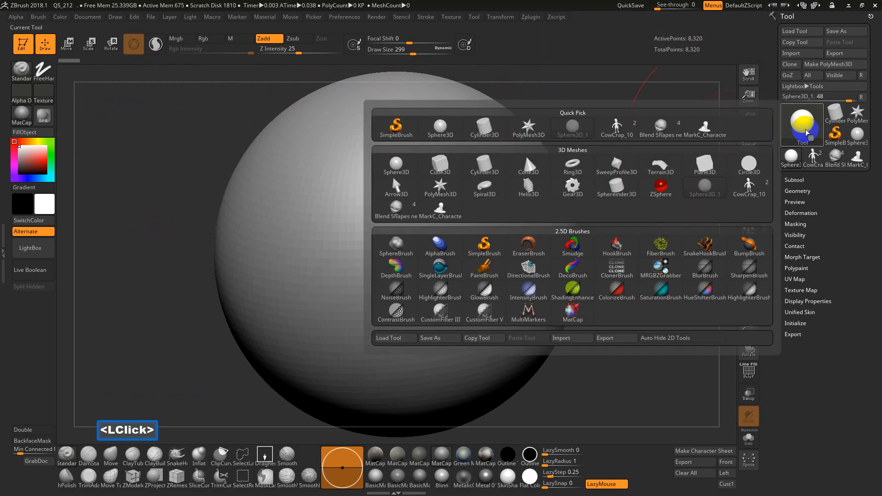
pyautogui.click(803, 118)
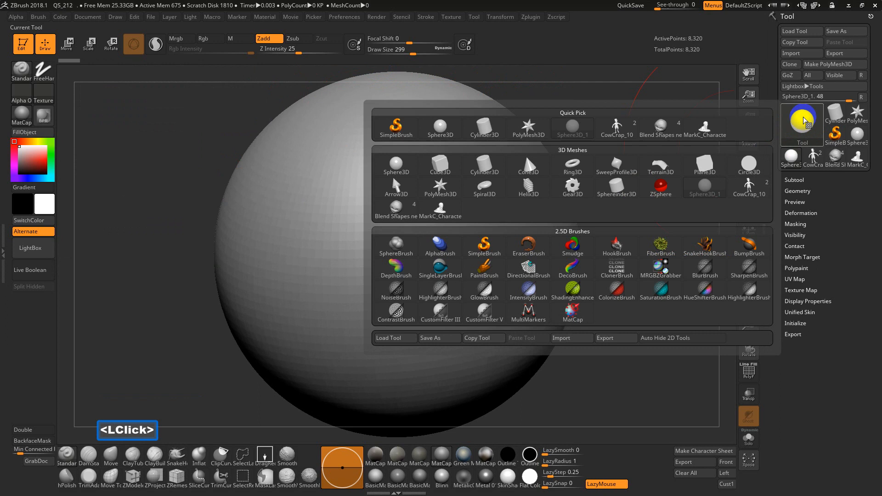
pyautogui.press('ctrl')
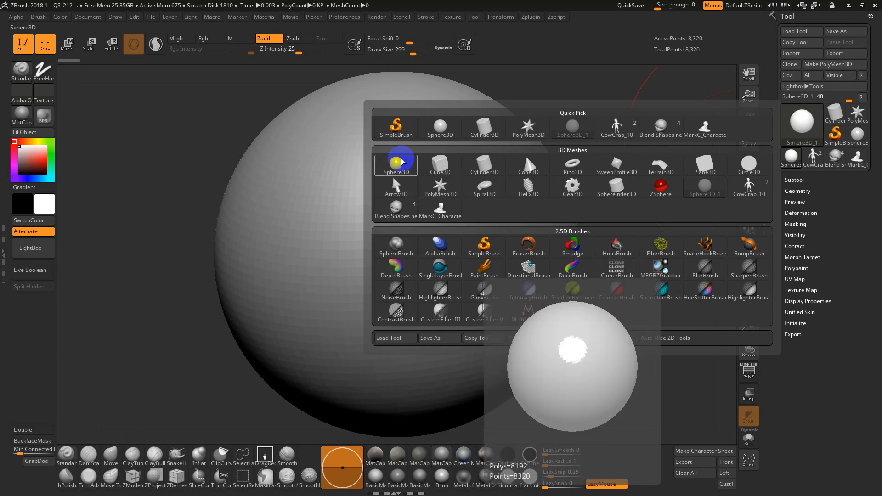
pyautogui.moveTo(467, 209)
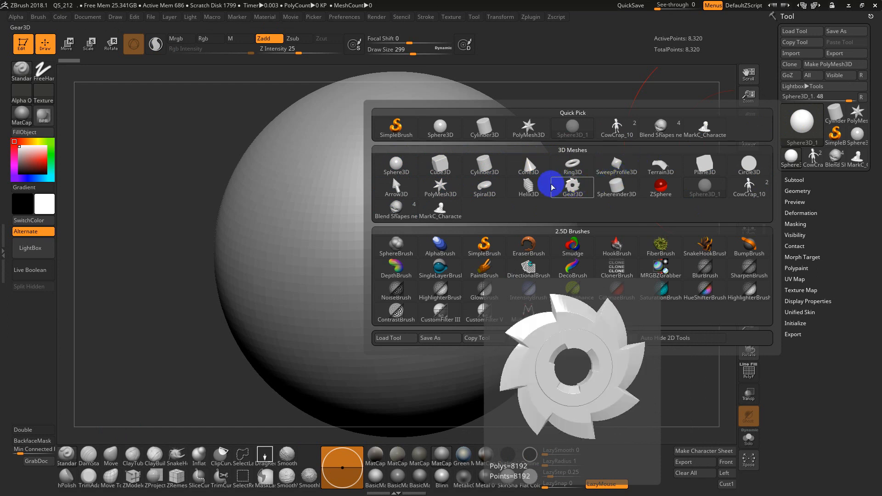
pyautogui.click(392, 166)
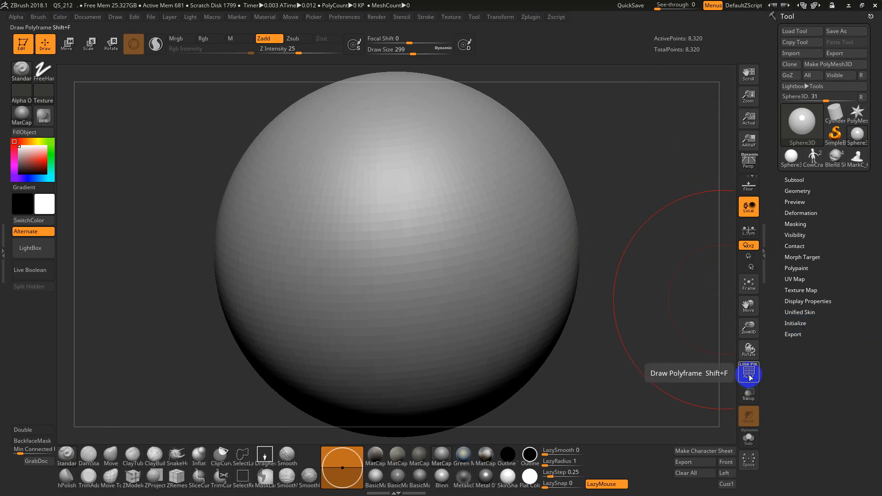
# Show the polyframe and, with Edit mode off, draw three smaller Sphere3D copies over the upper half of the large sphere.
pyautogui.hotkey('shift', 'f')
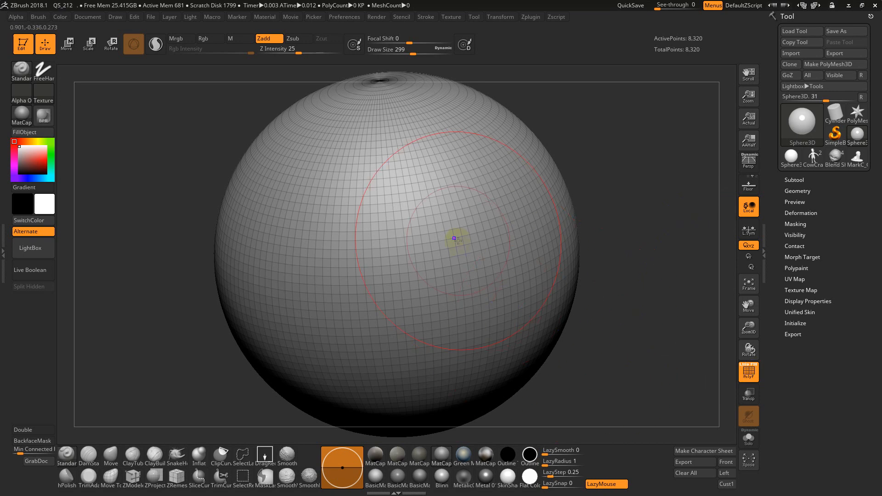
pyautogui.press('t')
pyautogui.moveTo(532, 155); pyautogui.dragTo(433, 189)
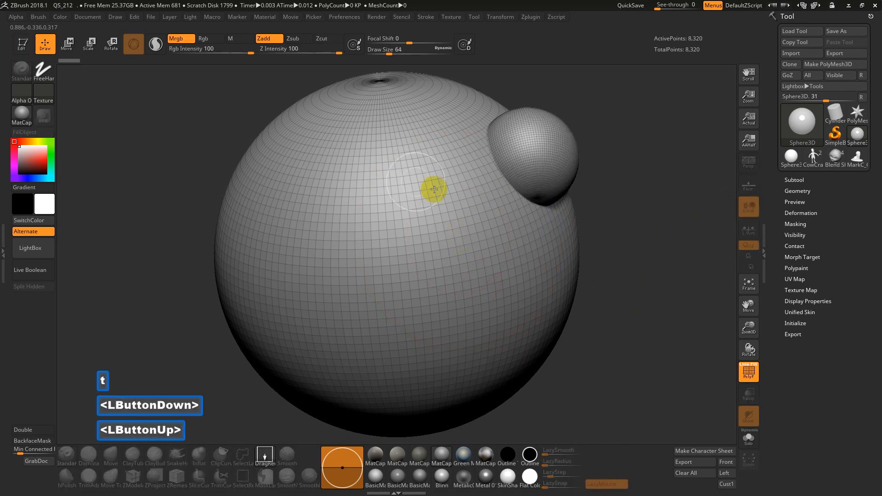
pyautogui.moveTo(354, 161); pyautogui.dragTo(384, 207)
pyautogui.moveTo(266, 171); pyautogui.dragTo(312, 230)
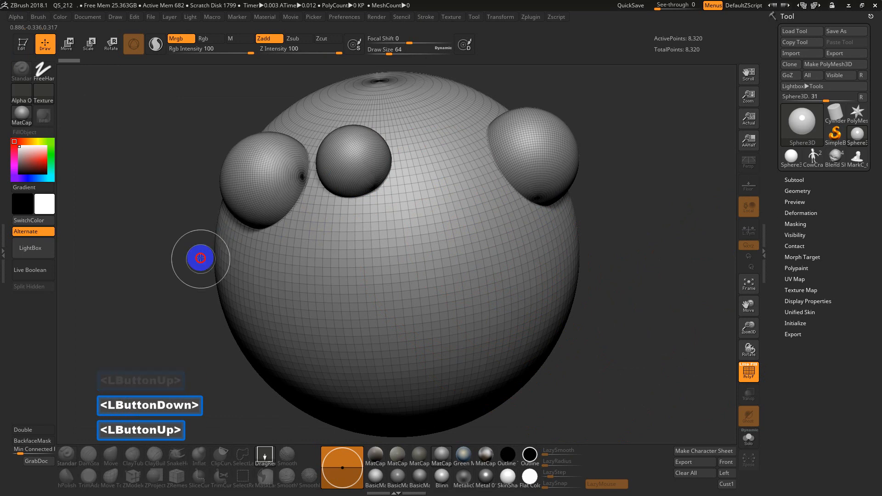
# Draw nine Sphere3D copies of varied sizes around the large sphere's sides, centre, upper area and lower half.
pyautogui.moveTo(199, 258); pyautogui.dragTo(332, 265)
pyautogui.moveTo(394, 239); pyautogui.dragTo(451, 276)
pyautogui.moveTo(561, 236); pyautogui.dragTo(528, 242)
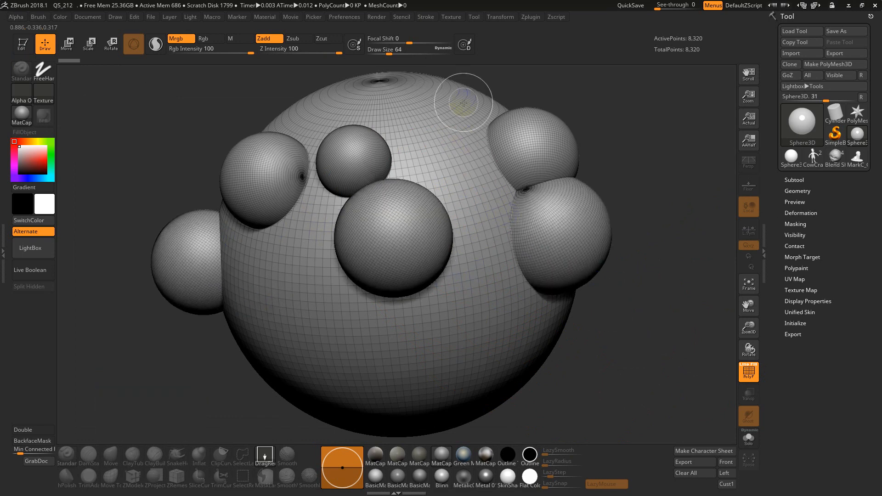
pyautogui.moveTo(468, 111); pyautogui.dragTo(483, 149)
pyautogui.moveTo(485, 190); pyautogui.dragTo(506, 225)
pyautogui.moveTo(521, 293); pyautogui.dragTo(547, 325)
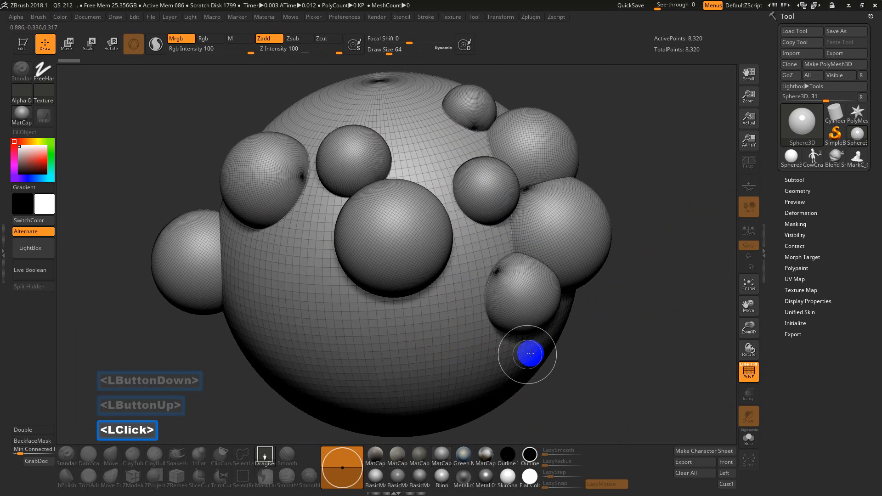
pyautogui.moveTo(483, 371); pyautogui.dragTo(484, 400)
pyautogui.moveTo(371, 340); pyautogui.dragTo(393, 371)
pyautogui.moveTo(257, 277); pyautogui.dragTo(289, 303)
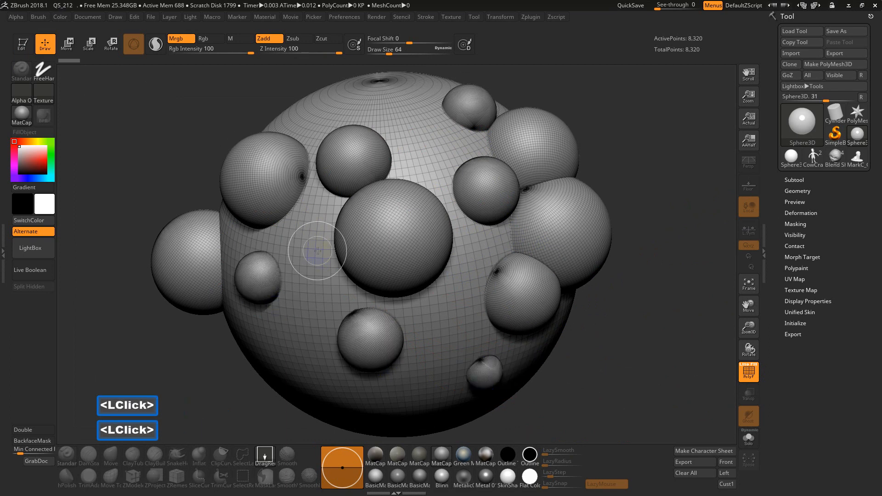
# Fill the gaps between the copies with seven smaller Sphere3D copies, including a tiny one above the large central copy.
pyautogui.moveTo(315, 234); pyautogui.dragTo(324, 265)
pyautogui.moveTo(415, 107); pyautogui.dragTo(425, 131)
pyautogui.moveTo(437, 188); pyautogui.dragTo(438, 188)
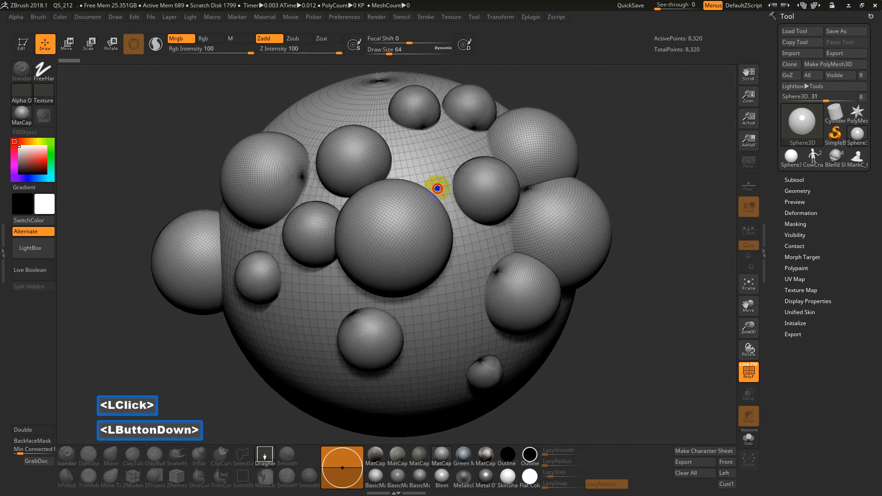
pyautogui.moveTo(429, 151); pyautogui.dragTo(438, 177)
pyautogui.moveTo(479, 140); pyautogui.dragTo(484, 157)
pyautogui.moveTo(479, 247); pyautogui.dragTo(488, 269)
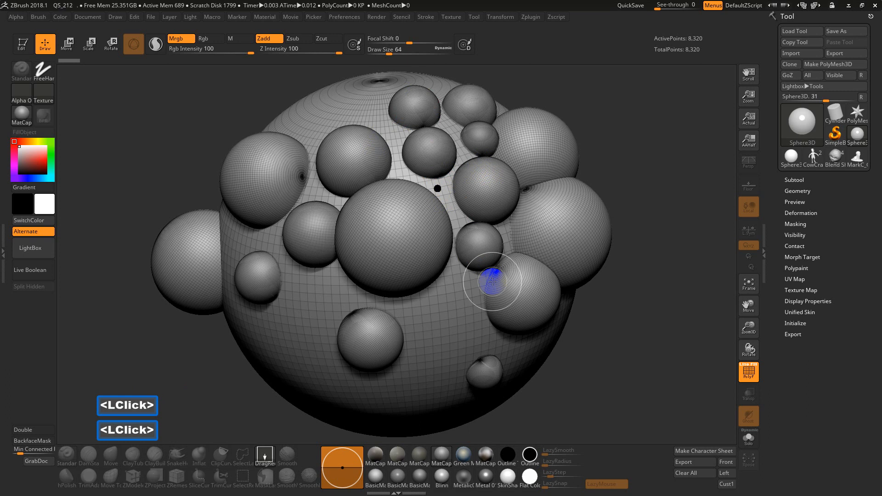
pyautogui.moveTo(459, 299); pyautogui.dragTo(467, 328)
# Draw two inverted Sphere3D copies carved in below the central copy, plus five regular ones overlapping the cluster.
pyautogui.keyDown('alt'); pyautogui.moveTo(391, 309); pyautogui.dragTo(410, 335); pyautogui.keyUp('alt')
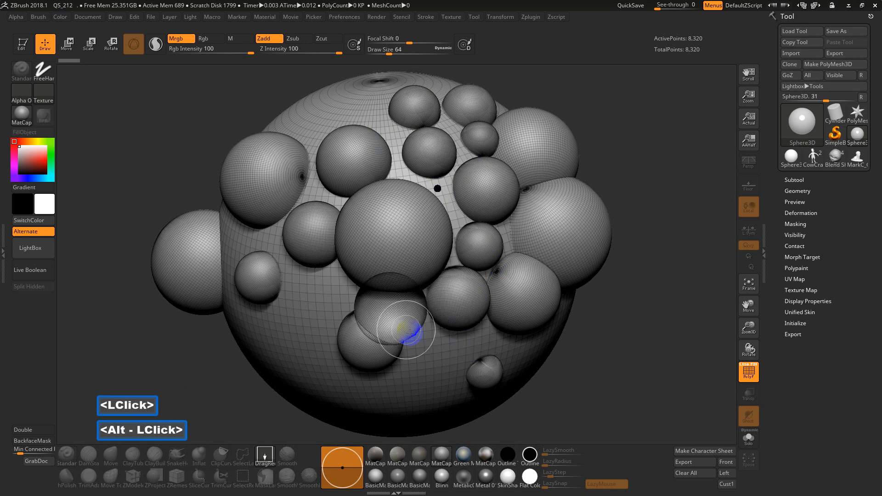
pyautogui.keyDown('alt'); pyautogui.moveTo(329, 291); pyautogui.dragTo(360, 311); pyautogui.keyUp('alt')
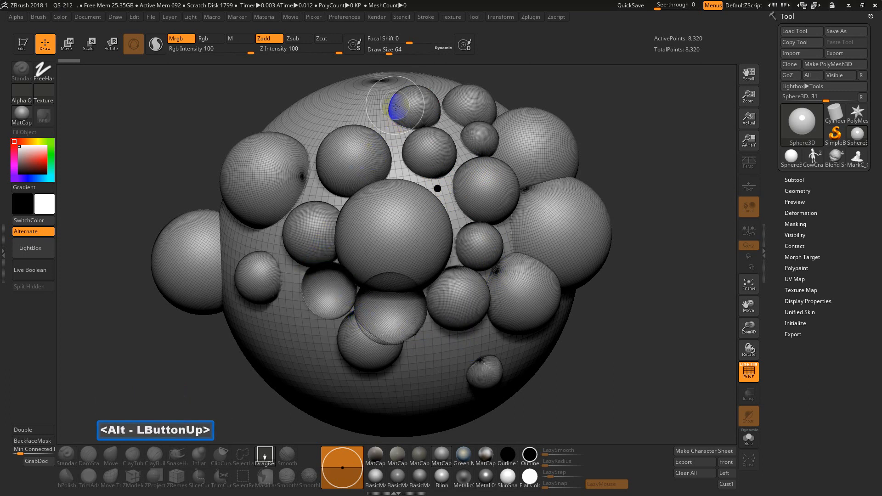
pyautogui.moveTo(364, 113); pyautogui.dragTo(391, 147)
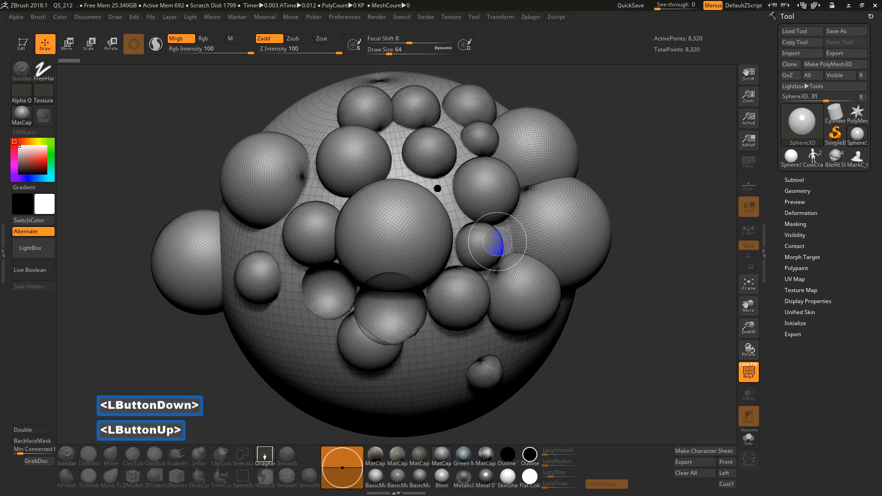
pyautogui.moveTo(510, 233); pyautogui.dragTo(528, 271)
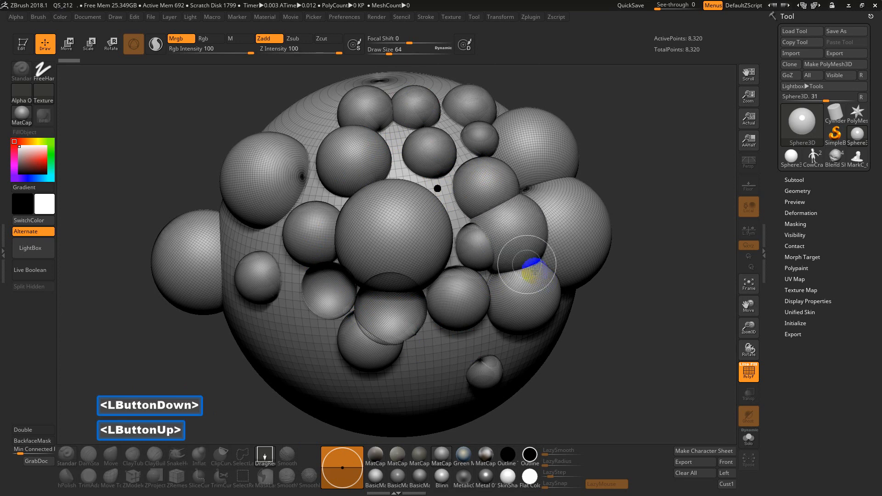
pyautogui.moveTo(394, 134); pyautogui.dragTo(361, 145)
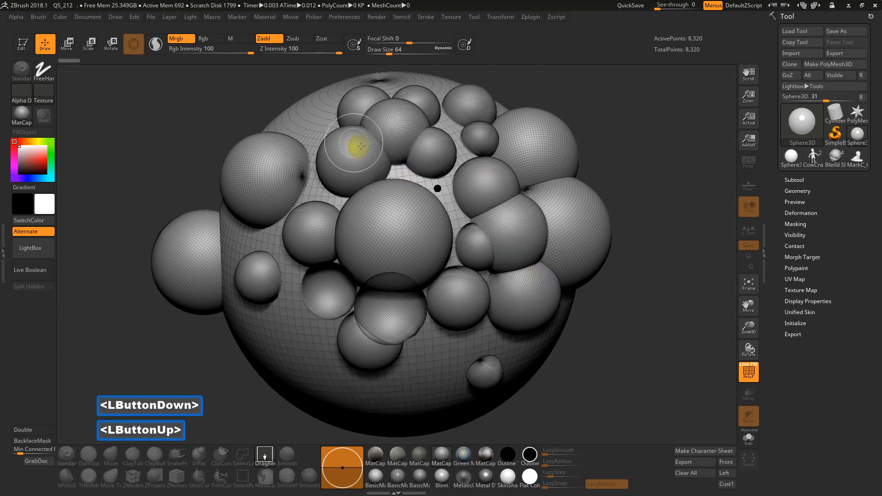
pyautogui.moveTo(311, 119); pyautogui.dragTo(334, 157)
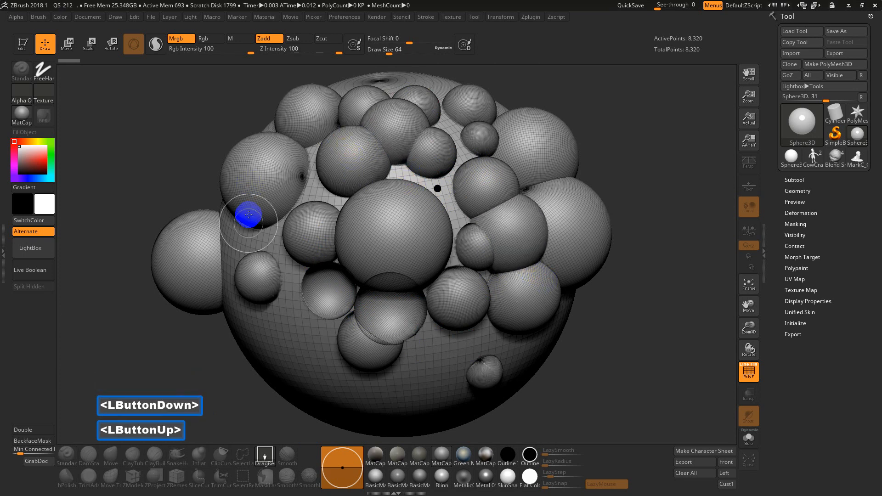
pyautogui.moveTo(218, 228); pyautogui.dragTo(271, 264)
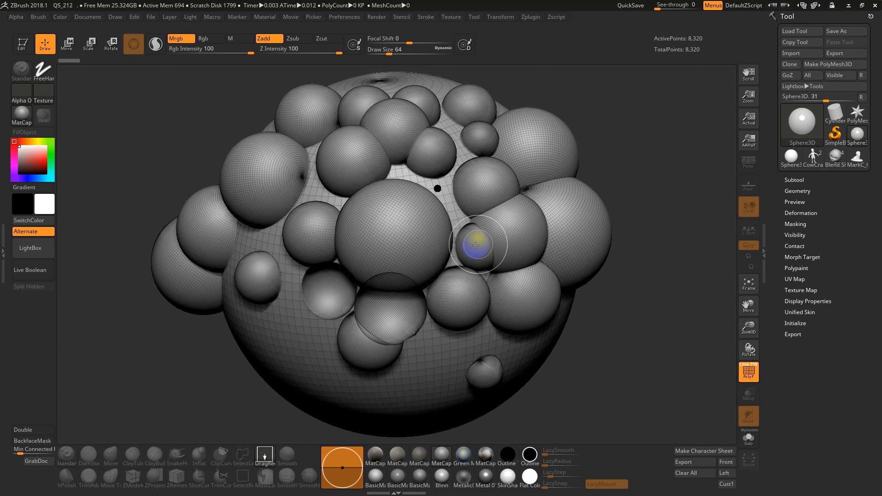
# Choose the SphereBrush 2.5D brush and carve hollows into the spheres across the upper part of the cluster.
pyautogui.keyDown('alt'); pyautogui.click(467, 229); pyautogui.keyUp('alt')
pyautogui.click(802, 120)
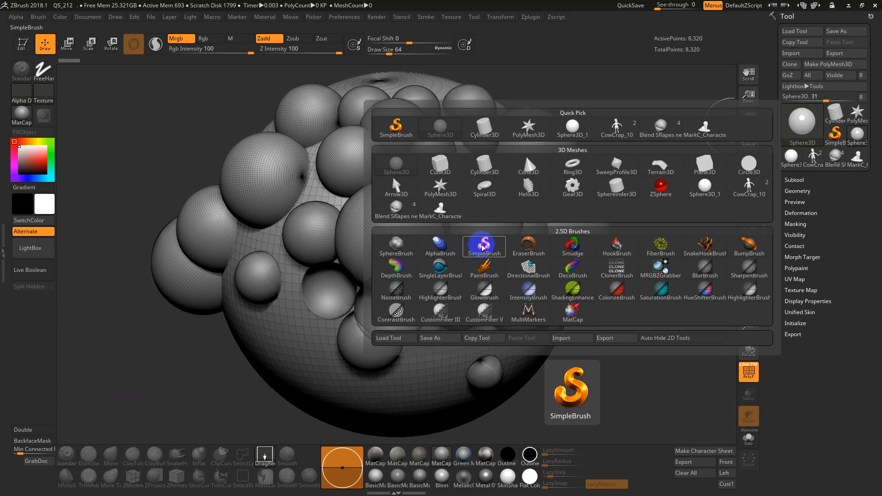
pyautogui.click(396, 246)
pyautogui.keyDown('alt'); pyautogui.click(495, 240); pyautogui.keyUp('alt')
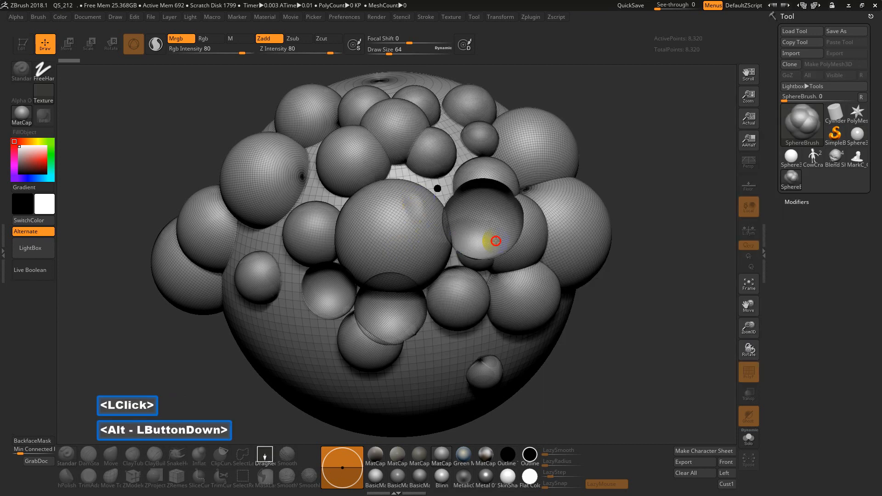
pyautogui.moveTo(496, 241)
pyautogui.keyDown('alt'); pyautogui.mouseDown()
pyautogui.moveTo(408, 248)
pyautogui.moveTo(451, 153)
pyautogui.moveTo(421, 106)
pyautogui.moveTo(359, 154)
pyautogui.moveTo(486, 166)
pyautogui.moveTo(335, 146)
pyautogui.moveTo(497, 139)
pyautogui.moveTo(500, 130)
pyautogui.moveTo(557, 155)
pyautogui.mouseUp(); pyautogui.keyUp('alt')
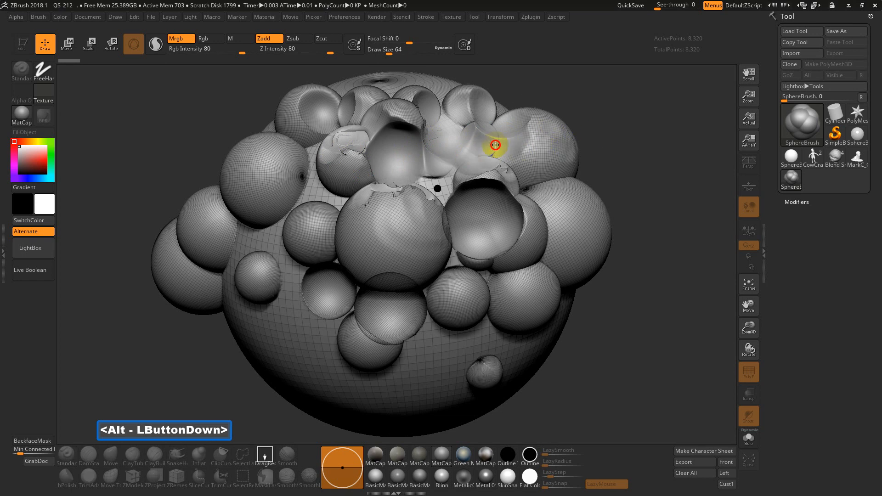
pyautogui.keyDown('alt'); pyautogui.moveTo(495, 145); pyautogui.dragTo(522, 138); pyautogui.keyUp('alt')
# Carve further SphereBrush hollows into the central sphere and the upper-left spheres, including a deep round socket.
pyautogui.keyDown('alt'); pyautogui.moveTo(331, 53); pyautogui.dragTo(347, 53); pyautogui.keyUp('alt')
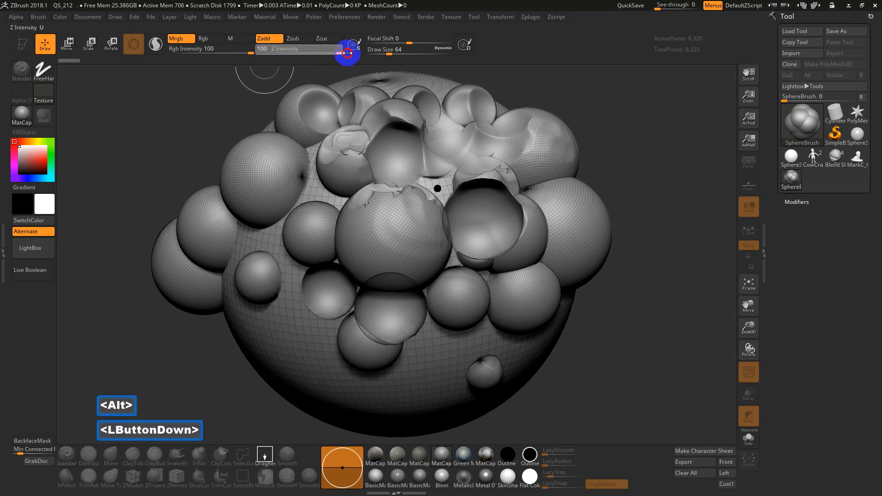
pyautogui.moveTo(554, 115)
pyautogui.keyDown('alt'); pyautogui.mouseDown()
pyautogui.moveTo(631, 104)
pyautogui.moveTo(432, 154)
pyautogui.moveTo(496, 223)
pyautogui.moveTo(508, 173)
pyautogui.moveTo(386, 184)
pyautogui.moveTo(425, 172)
pyautogui.moveTo(345, 175)
pyautogui.mouseUp(); pyautogui.keyUp('alt')
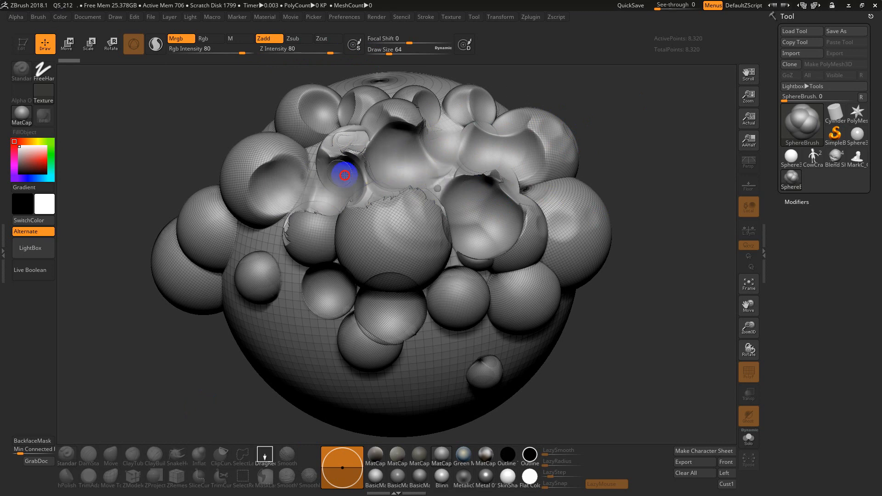
pyautogui.moveTo(275, 232)
pyautogui.keyDown('alt'); pyautogui.mouseDown()
pyautogui.moveTo(360, 215)
pyautogui.moveTo(436, 214)
pyautogui.moveTo(345, 224)
pyautogui.moveTo(448, 230)
pyautogui.moveTo(539, 222)
pyautogui.moveTo(463, 196)
pyautogui.moveTo(286, 240)
pyautogui.moveTo(326, 209)
pyautogui.moveTo(386, 183)
pyautogui.moveTo(336, 180)
pyautogui.moveTo(323, 195)
pyautogui.moveTo(286, 153)
pyautogui.moveTo(244, 156)
pyautogui.moveTo(230, 128)
pyautogui.moveTo(257, 157)
pyautogui.moveTo(305, 147)
pyautogui.moveTo(282, 156)
pyautogui.mouseUp(); pyautogui.keyUp('alt')
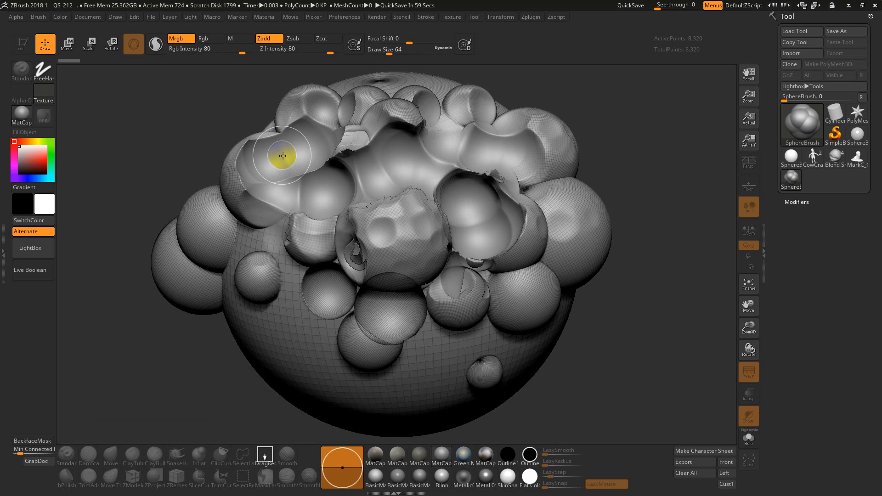
pyautogui.click(303, 154)
pyautogui.moveTo(311, 153)
pyautogui.keyDown('alt'); pyautogui.mouseDown()
pyautogui.moveTo(306, 165)
pyautogui.moveTo(276, 156)
pyautogui.moveTo(313, 132)
pyautogui.moveTo(320, 147)
pyautogui.moveTo(314, 135)
pyautogui.moveTo(319, 150)
pyautogui.moveTo(311, 153)
pyautogui.mouseUp(); pyautogui.keyUp('alt')
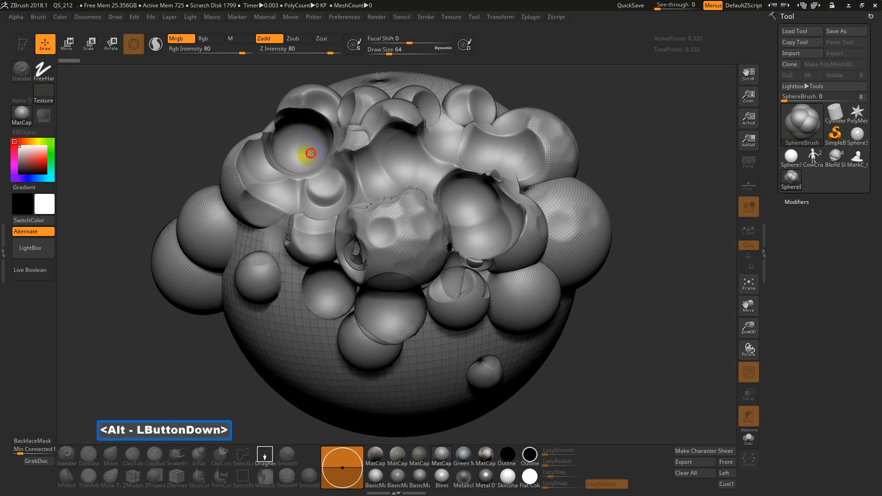
pyautogui.keyDown('alt'); pyautogui.moveTo(288, 186); pyautogui.dragTo(351, 172); pyautogui.keyUp('alt')
pyautogui.moveTo(354, 131)
pyautogui.keyDown('alt'); pyautogui.mouseDown()
pyautogui.moveTo(329, 106)
pyautogui.moveTo(282, 98)
pyautogui.moveTo(274, 122)
pyautogui.moveTo(284, 143)
pyautogui.moveTo(248, 141)
pyautogui.moveTo(281, 126)
pyautogui.moveTo(315, 130)
pyautogui.mouseUp(); pyautogui.keyUp('alt')
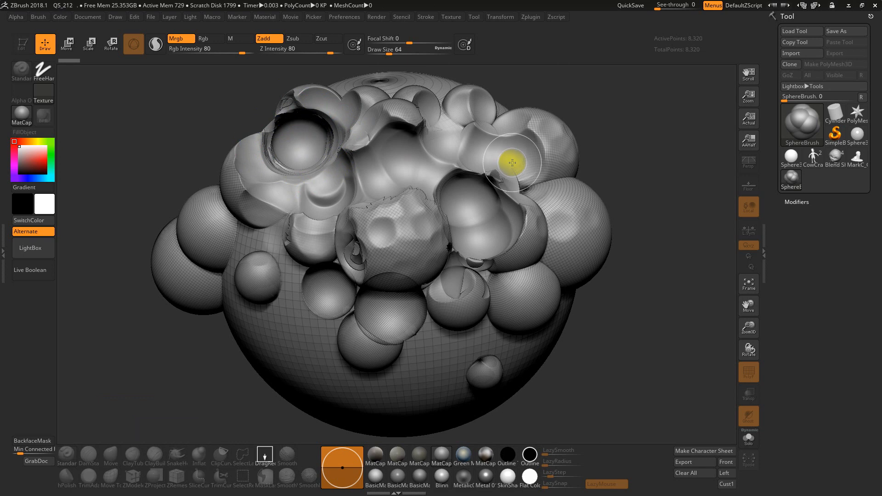
# Switch back to the Sphere3D tool and draw three large copies over the cluster's upper-right side.
pyautogui.click(803, 121)
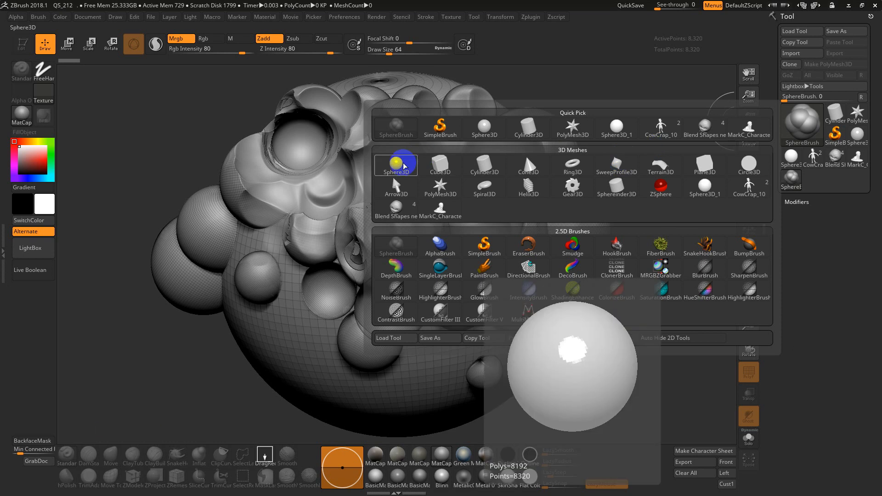
pyautogui.click(404, 166)
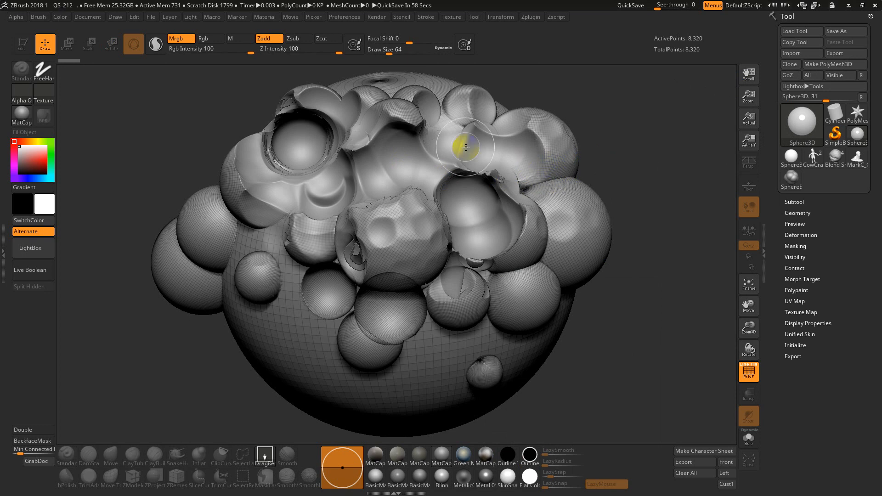
pyautogui.moveTo(522, 117); pyautogui.dragTo(561, 175)
pyautogui.moveTo(596, 169); pyautogui.dragTo(620, 263)
pyautogui.moveTo(566, 221); pyautogui.dragTo(577, 309)
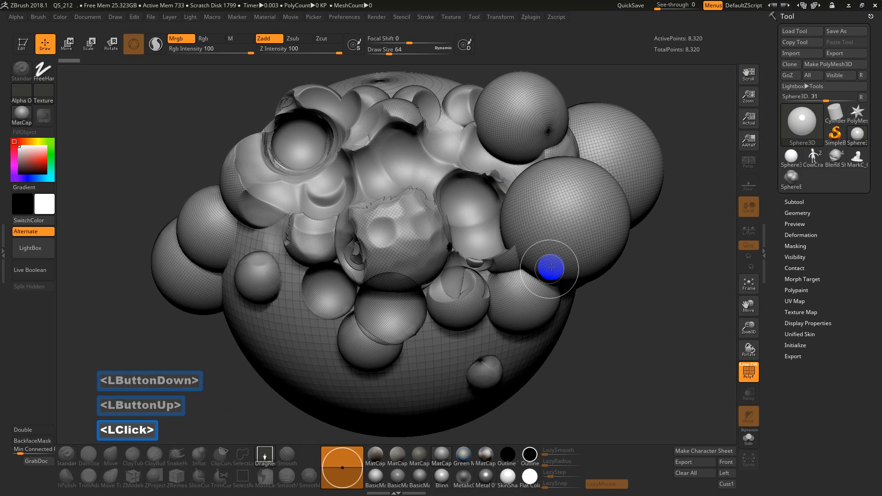
# Clear the canvas and draw a single Sphere3D at its centre in Edit mode.
pyautogui.hotkey('ctrl', 'n')
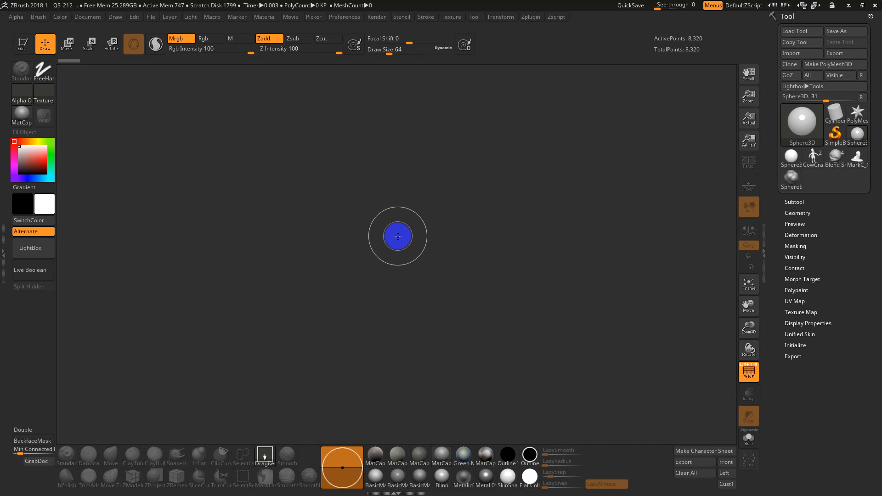
pyautogui.moveTo(398, 234); pyautogui.dragTo(401, 362)
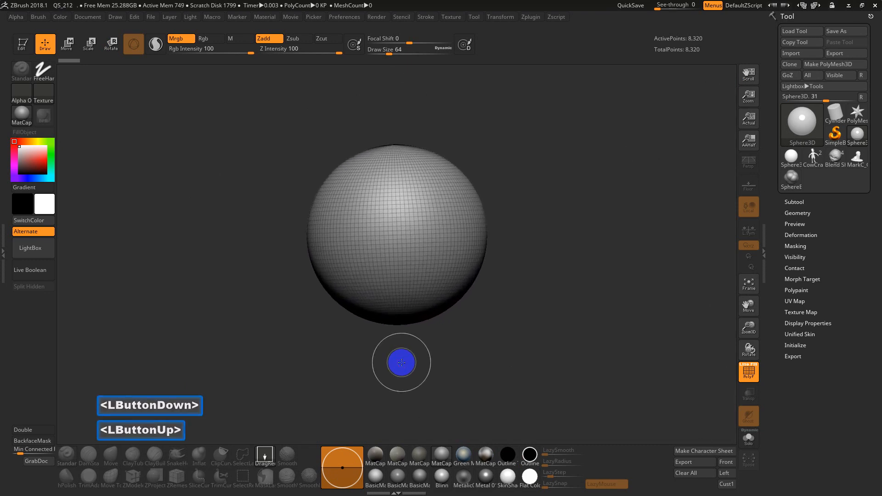
pyautogui.press('t')
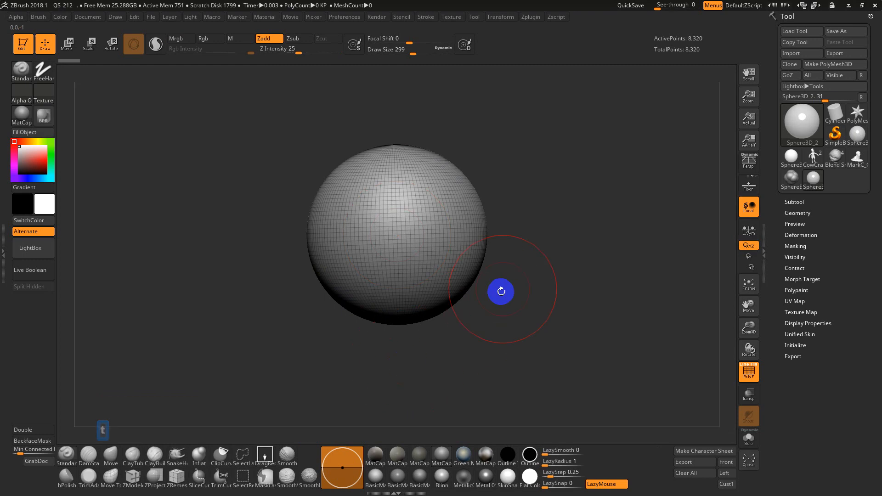
# Try to sculpt on the Sphere3D primitive and look up the Make PolyMesh3D command.
pyautogui.moveTo(524, 264); pyautogui.dragTo(527, 234)
pyautogui.keyDown('alt'); pyautogui.moveTo(528, 233); pyautogui.dragTo(537, 254); pyautogui.keyUp('alt')
pyautogui.moveTo(538, 254); pyautogui.dragTo(600, 216, button='right')
pyautogui.moveTo(599, 216); pyautogui.dragTo(552, 225)
pyautogui.moveTo(553, 226); pyautogui.dragTo(591, 216)
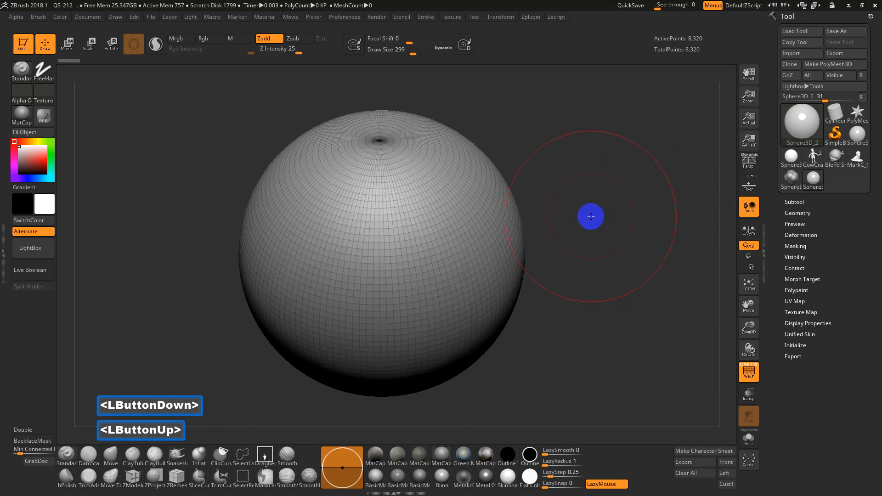
pyautogui.click(401, 232)
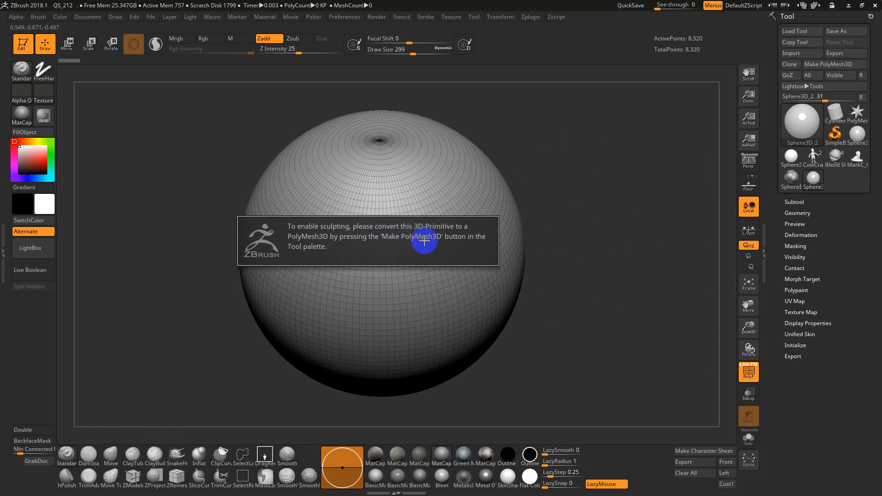
pyautogui.click(440, 239)
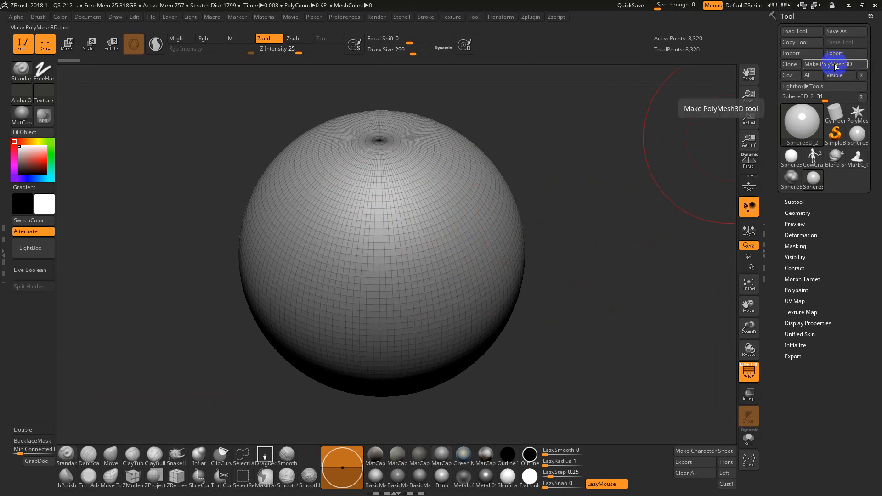
pyautogui.press('ctrl')
pyautogui.press('ctrl')
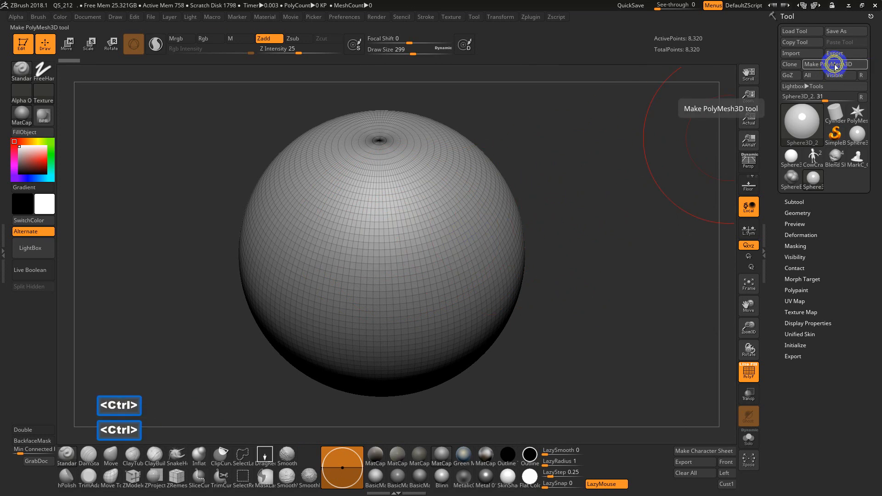
pyautogui.press('ctrl')
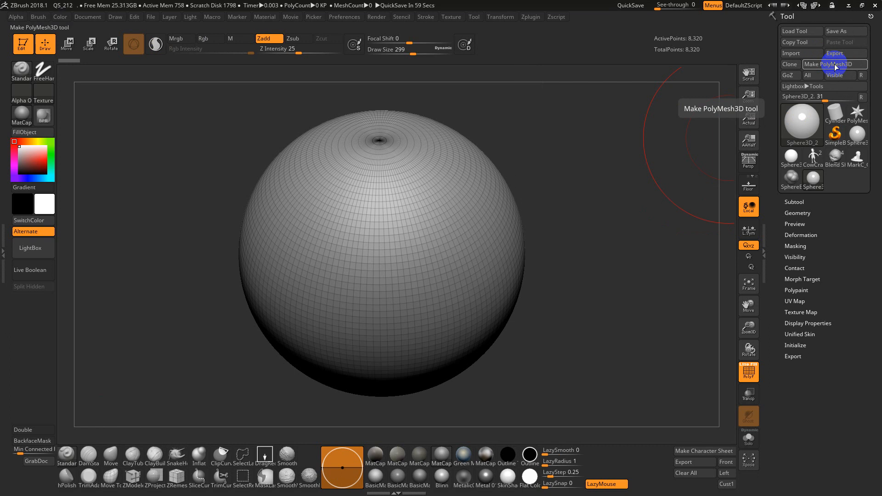
# In the sphere's Initialize settings, try Y Size 55 and Z Size 54, and restore both sizes to 100.
pyautogui.click(796, 345)
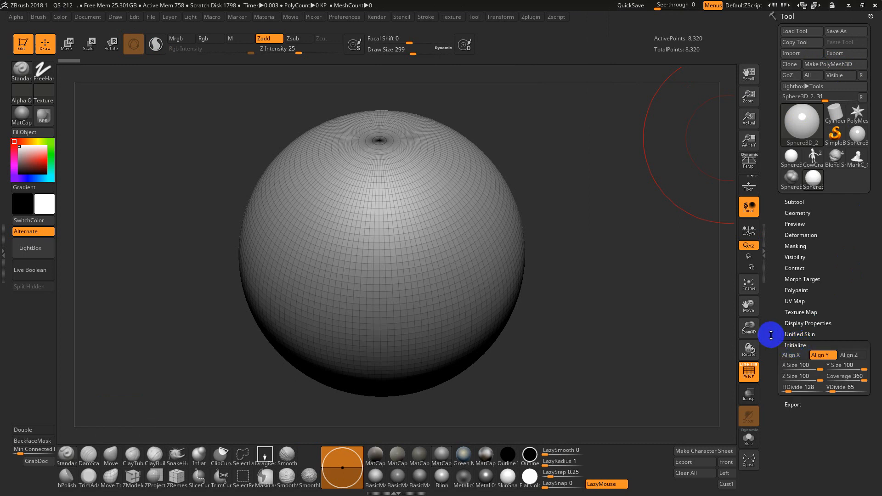
pyautogui.moveTo(770, 335); pyautogui.dragTo(779, 303)
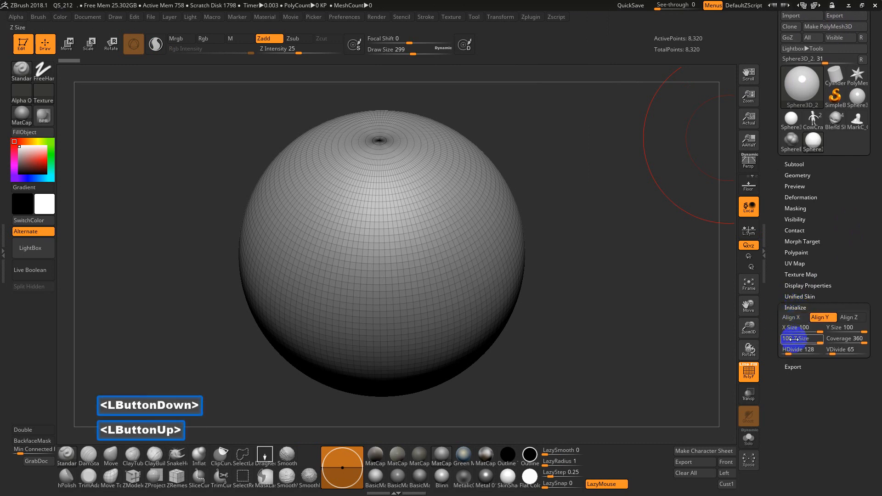
pyautogui.moveTo(819, 328); pyautogui.dragTo(803, 347)
pyautogui.moveTo(591, 294)
pyautogui.mouseDown()
pyautogui.moveTo(575, 272)
pyautogui.moveTo(627, 299)
pyautogui.moveTo(607, 299)
pyautogui.mouseUp()
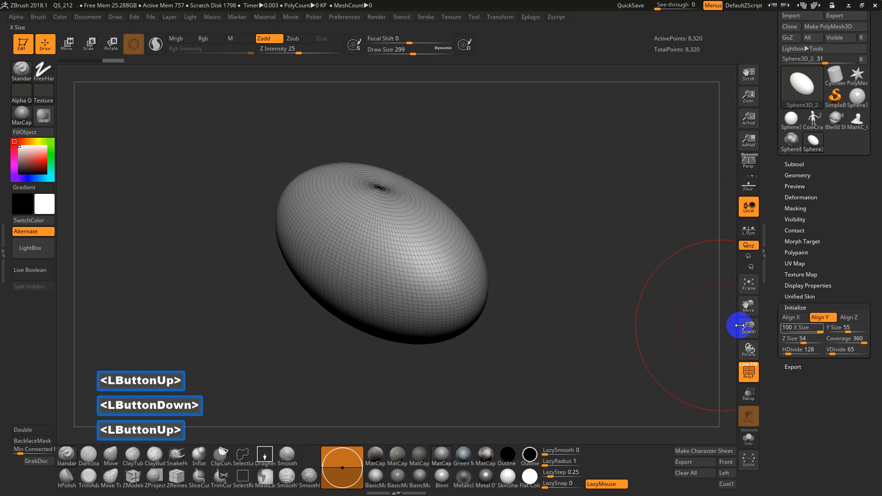
pyautogui.moveTo(802, 340); pyautogui.dragTo(866, 329)
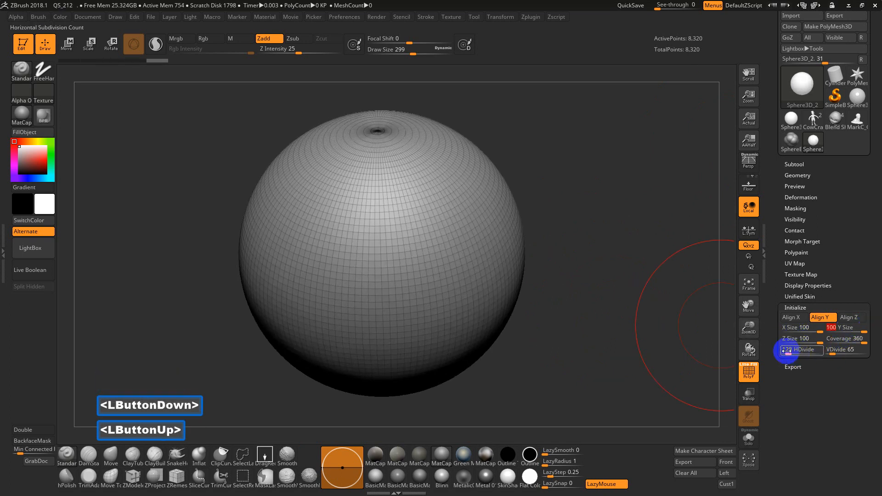
# Reduce the sphere's HDivide to 16 and VDivide to 23, and set its Coverage to 319.
pyautogui.moveTo(787, 352); pyautogui.dragTo(831, 352)
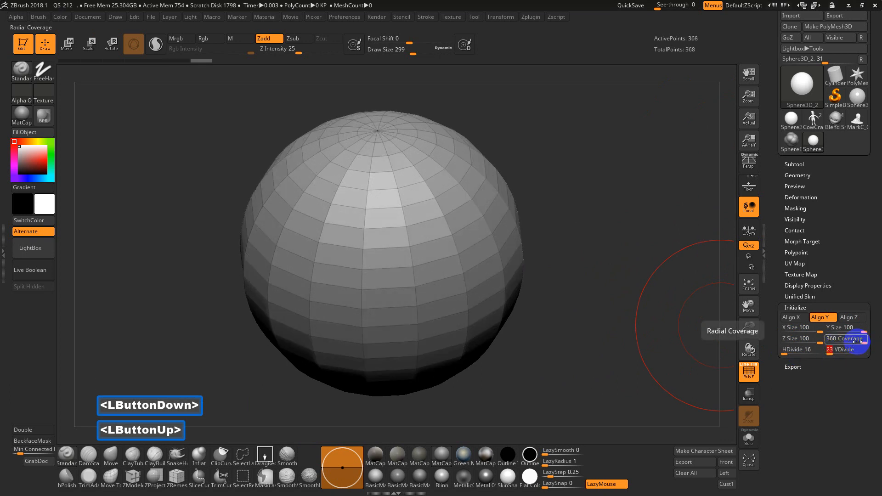
pyautogui.moveTo(865, 341)
pyautogui.mouseDown()
pyautogui.moveTo(850, 343)
pyautogui.moveTo(860, 342)
pyautogui.mouseUp()
# Switch to the Cone3D primitive and set Inner Radius 67, VDivide 24 and TaperTop 86.
pyautogui.moveTo(812, 91); pyautogui.dragTo(813, 90)
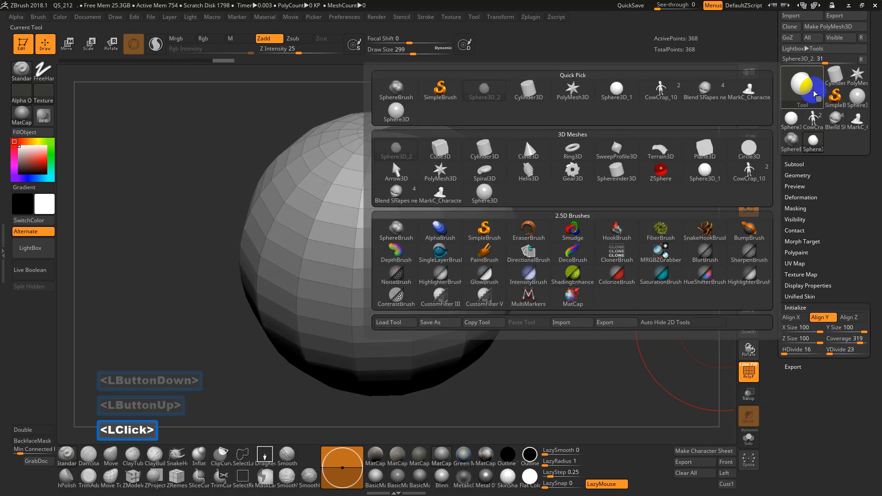
pyautogui.click(531, 155)
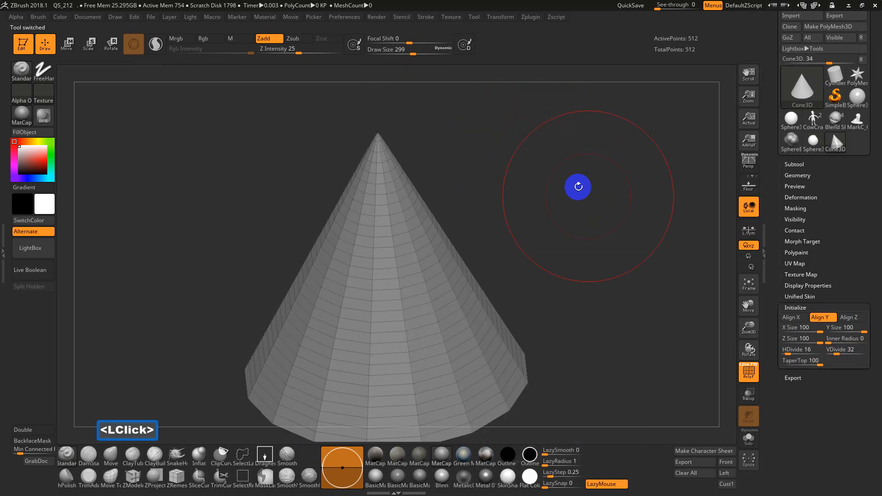
pyautogui.moveTo(813, 360)
pyautogui.mouseDown()
pyautogui.moveTo(841, 349)
pyautogui.moveTo(832, 342)
pyautogui.moveTo(859, 342)
pyautogui.moveTo(807, 364)
pyautogui.moveTo(815, 365)
pyautogui.mouseUp()
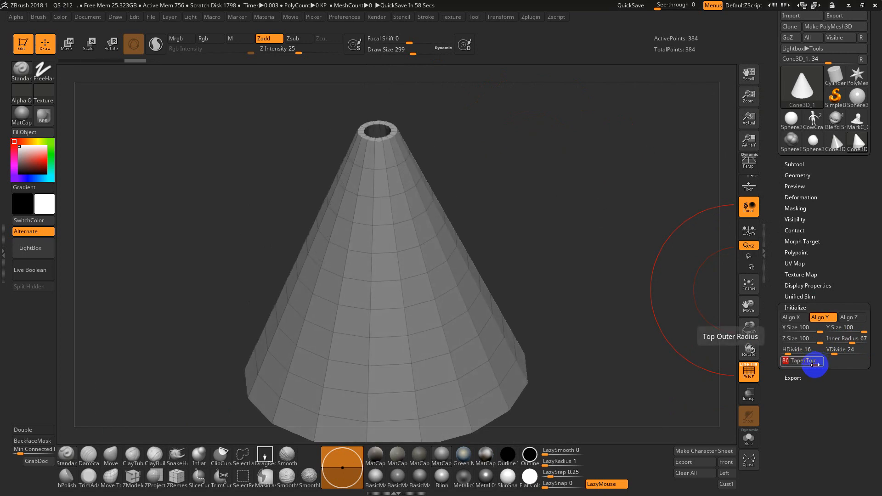
# Switch back to the Sphere3D_1 tool and convert it to a sculptable mesh with Make PolyMesh3D.
pyautogui.moveTo(788, 118)
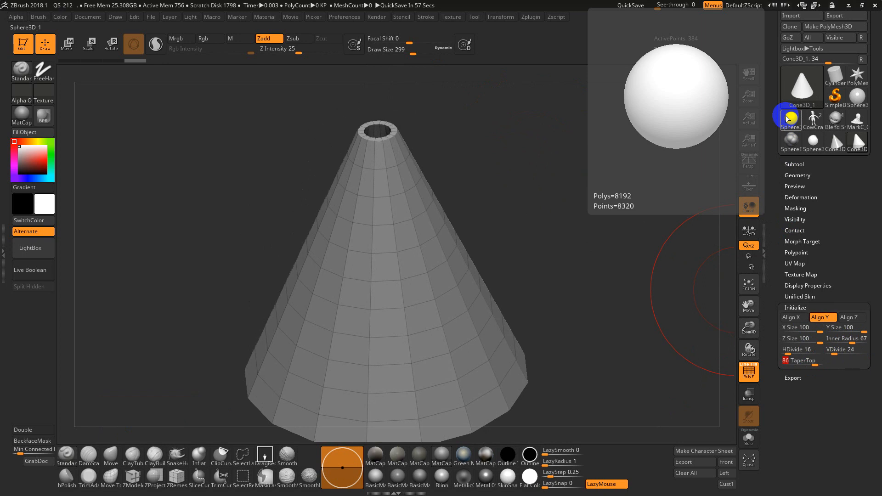
pyautogui.click(790, 118)
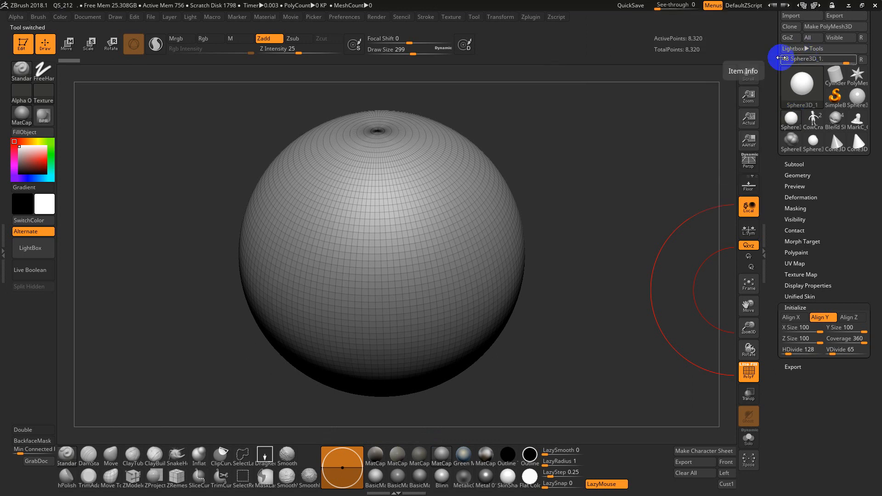
pyautogui.moveTo(784, 59); pyautogui.dragTo(777, 95)
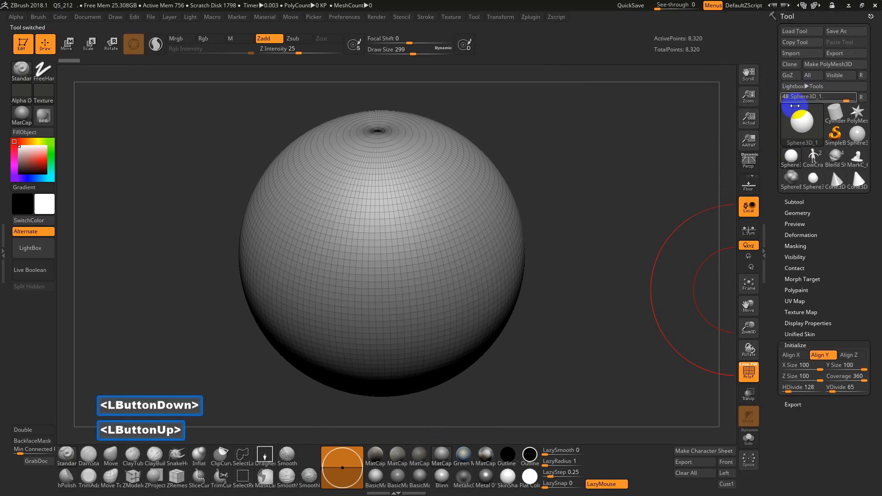
pyautogui.click(826, 64)
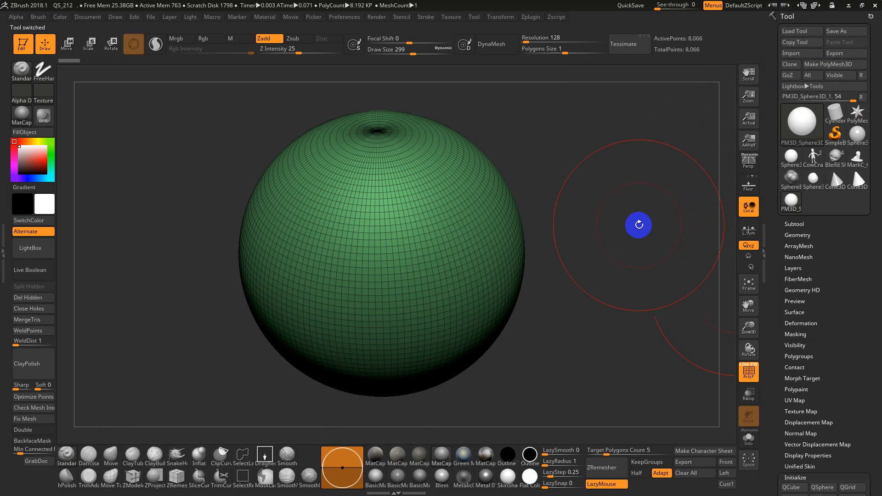
# Test a few Standard brush strokes on the front of the converted sphere and undo them.
pyautogui.moveTo(390, 236)
pyautogui.mouseDown()
pyautogui.moveTo(445, 205)
pyautogui.moveTo(429, 302)
pyautogui.moveTo(341, 281)
pyautogui.moveTo(433, 260)
pyautogui.mouseUp()
pyautogui.hotkey('ctrl', 'z')
pyautogui.moveTo(450, 214)
pyautogui.mouseDown()
pyautogui.moveTo(339, 309)
pyautogui.moveTo(392, 198)
pyautogui.moveTo(348, 242)
pyautogui.mouseUp()
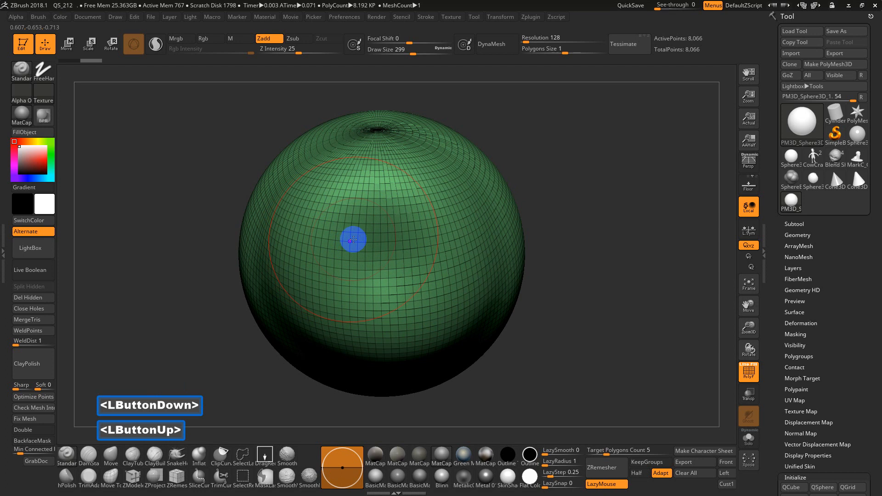
pyautogui.hotkey('ctrl', 'z')
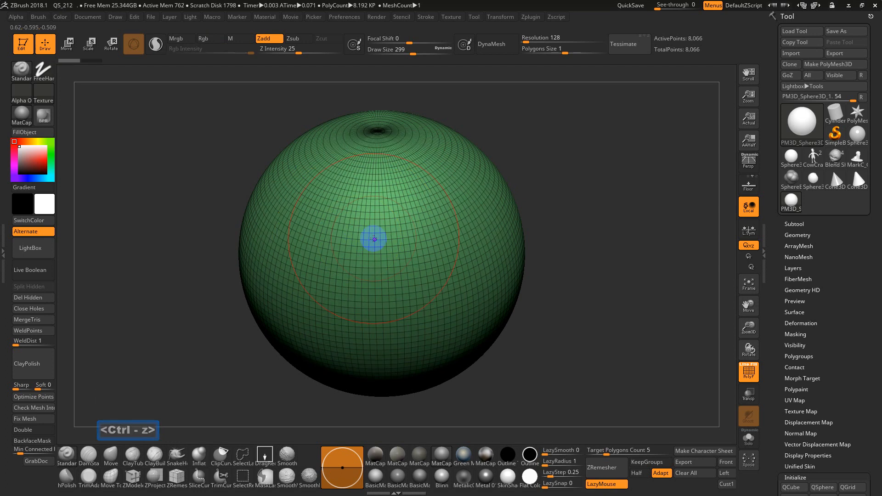
pyautogui.click(373, 239)
pyautogui.moveTo(580, 277)
pyautogui.mouseDown()
pyautogui.moveTo(589, 273)
pyautogui.moveTo(560, 251)
pyautogui.mouseUp()
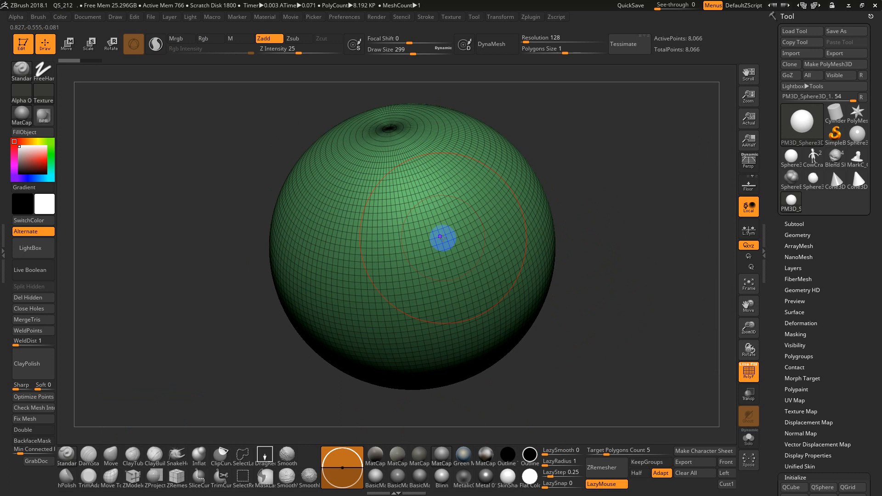
# Set the brush's Draw Size to 158 and Z Intensity to 8, and turn off the polyframe display.
pyautogui.press('s')
pyautogui.moveTo(447, 240)
pyautogui.mouseDown()
pyautogui.moveTo(434, 242)
pyautogui.moveTo(459, 242)
pyautogui.mouseUp()
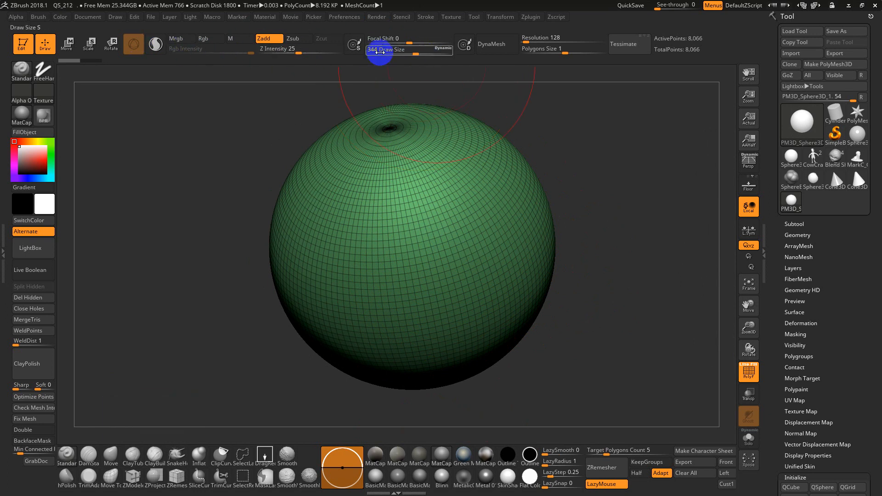
pyautogui.press('s')
pyautogui.moveTo(481, 235); pyautogui.dragTo(447, 238)
pyautogui.press('u')
pyautogui.moveTo(443, 227)
pyautogui.mouseDown()
pyautogui.moveTo(429, 217)
pyautogui.moveTo(497, 279)
pyautogui.moveTo(398, 244)
pyautogui.mouseUp()
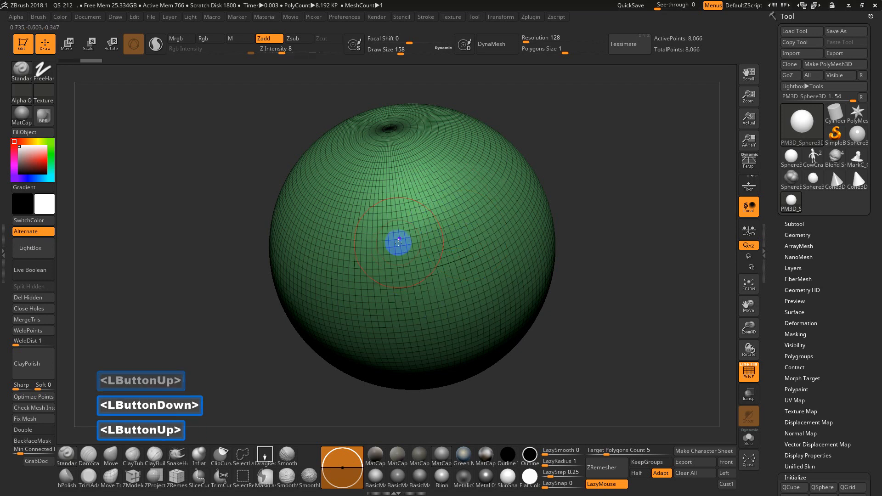
pyautogui.hotkey('shift', 'f')
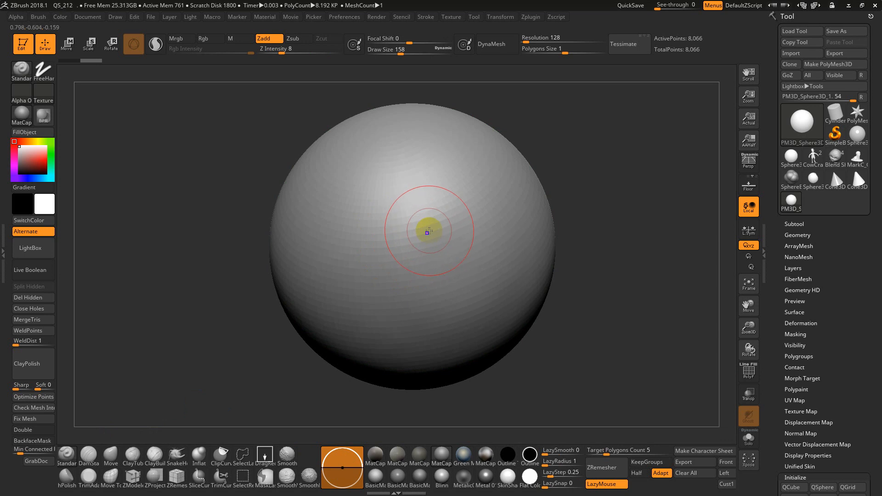
# Undo the test stroke, set Draw Size 62 and Z Intensity 49, and sculpt four diagonal ridges on the sphere's right half.
pyautogui.moveTo(430, 229)
pyautogui.mouseDown()
pyautogui.moveTo(419, 231)
pyautogui.moveTo(467, 281)
pyautogui.moveTo(454, 276)
pyautogui.moveTo(440, 251)
pyautogui.moveTo(477, 252)
pyautogui.mouseUp()
pyautogui.press('s')
pyautogui.hotkey('ctrl', 'z')
pyautogui.press('u')
pyautogui.moveTo(460, 162); pyautogui.dragTo(395, 298)
pyautogui.moveTo(476, 177); pyautogui.dragTo(413, 319)
pyautogui.moveTo(489, 228); pyautogui.dragTo(448, 356)
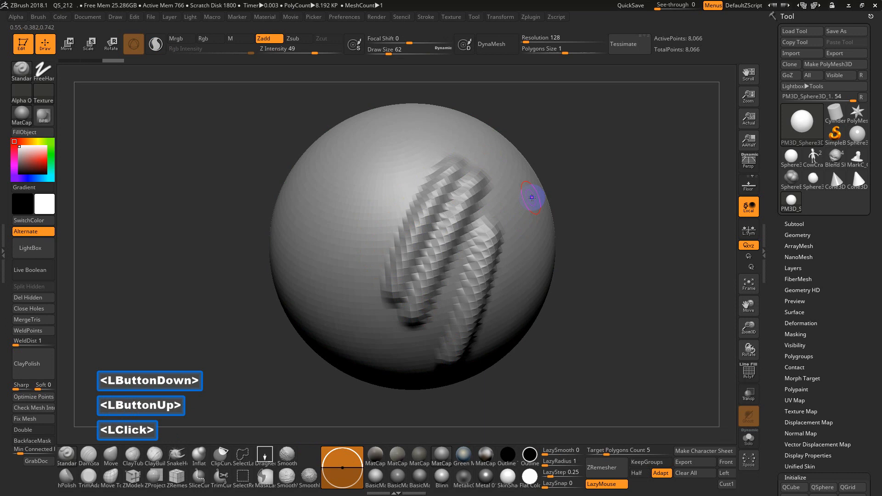
pyautogui.moveTo(532, 198); pyautogui.dragTo(517, 266)
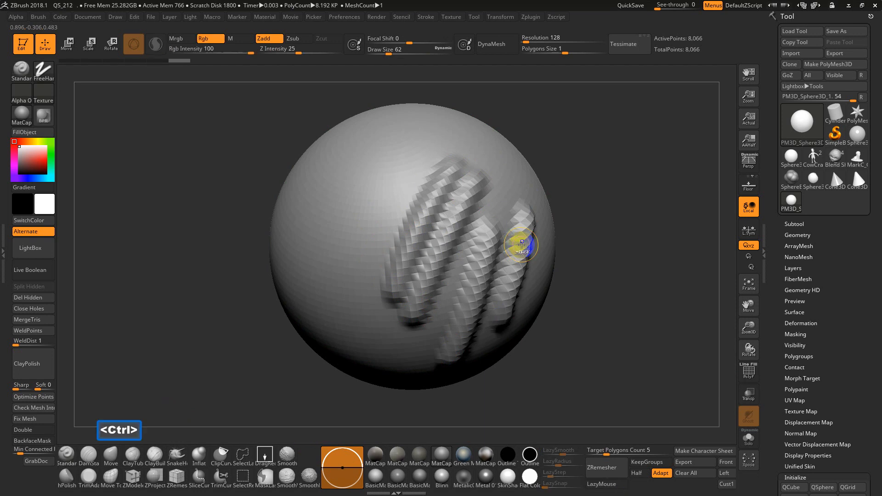
# Leave Edit mode and draw several copies of the sculpted sphere, in various sizes, over and around the original.
pyautogui.click(19, 46)
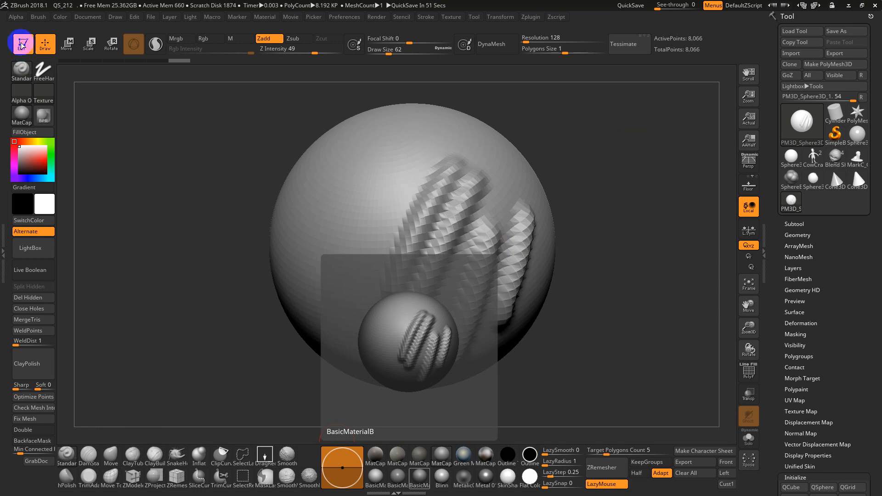
pyautogui.click(22, 44)
pyautogui.moveTo(522, 114); pyautogui.dragTo(508, 197)
pyautogui.moveTo(388, 165); pyautogui.dragTo(331, 205)
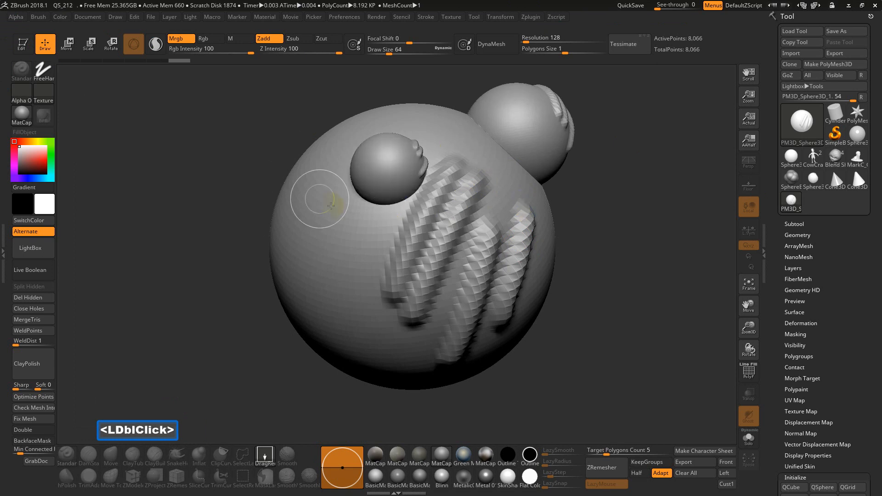
pyautogui.moveTo(291, 167); pyautogui.dragTo(271, 367)
pyautogui.moveTo(349, 353); pyautogui.dragTo(401, 389)
pyautogui.moveTo(511, 284); pyautogui.dragTo(473, 207)
pyautogui.moveTo(362, 248); pyautogui.dragTo(435, 324)
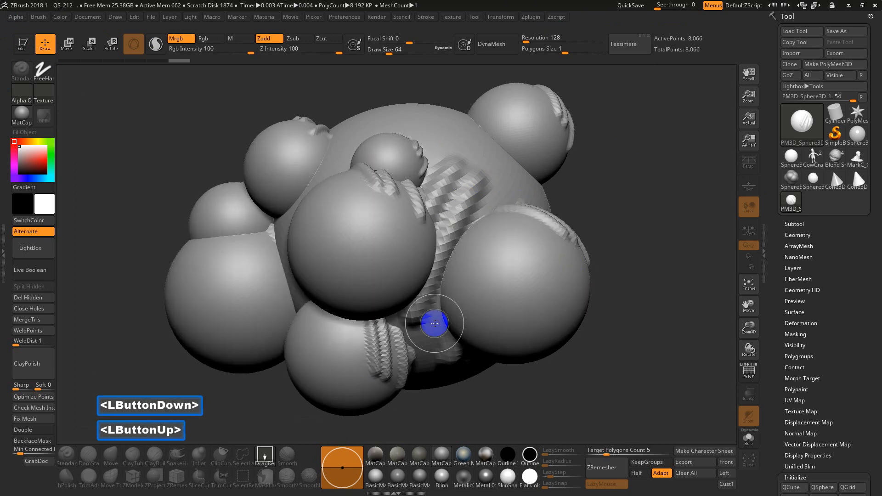
# Return to Edit mode and clear the drawn copies from the canvas.
pyautogui.press('t')
pyautogui.press('ctrl')
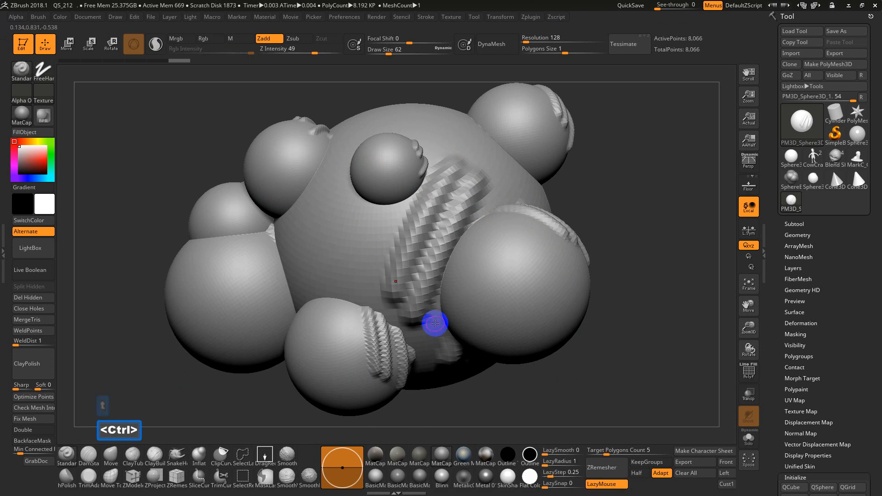
pyautogui.press('ctrl')
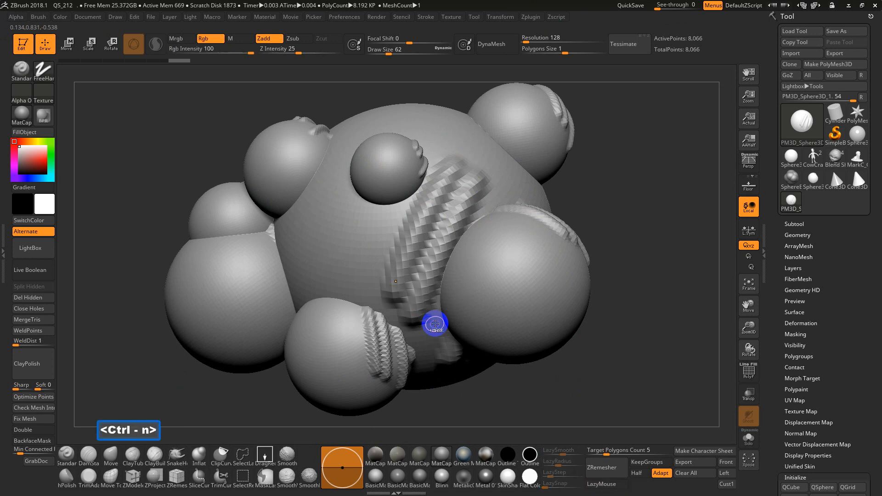
pyautogui.hotkey('ctrl', 'n')
# Rotate the sphere and sculpt further diagonal ridges beside the existing ones across its front.
pyautogui.moveTo(538, 228)
pyautogui.mouseDown()
pyautogui.moveTo(510, 285)
pyautogui.moveTo(571, 234)
pyautogui.moveTo(581, 290)
pyautogui.mouseUp()
pyautogui.moveTo(460, 220); pyautogui.dragTo(432, 295)
pyautogui.moveTo(489, 211); pyautogui.dragTo(483, 288)
pyautogui.moveTo(472, 407); pyautogui.dragTo(454, 437)
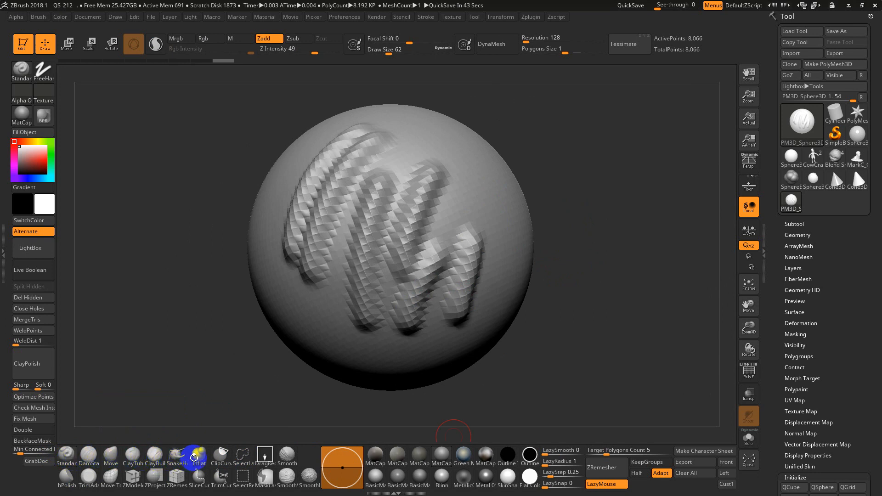
pyautogui.click(441, 206)
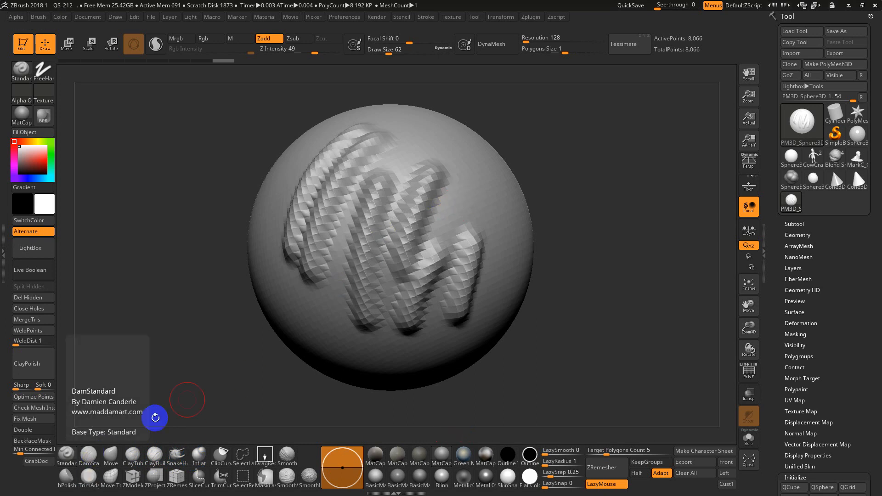
pyautogui.moveTo(498, 150); pyautogui.dragTo(472, 249)
pyautogui.moveTo(476, 161); pyautogui.dragTo(436, 252)
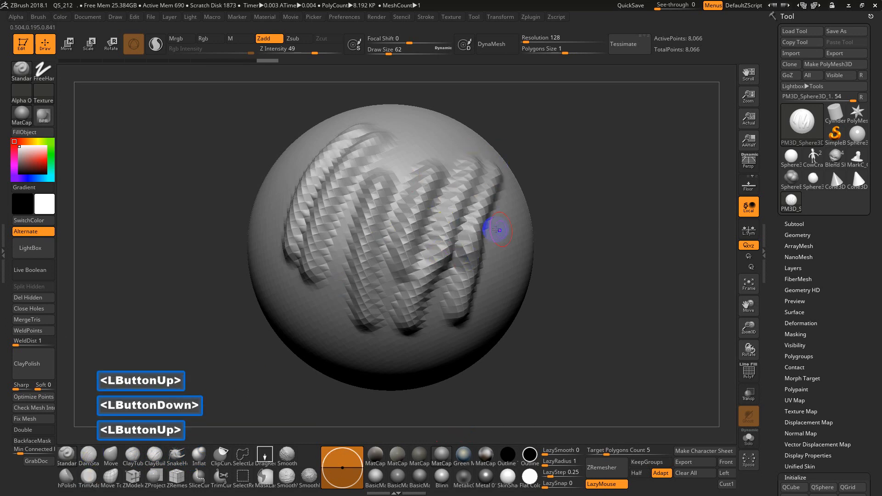
pyautogui.moveTo(501, 235); pyautogui.dragTo(483, 308)
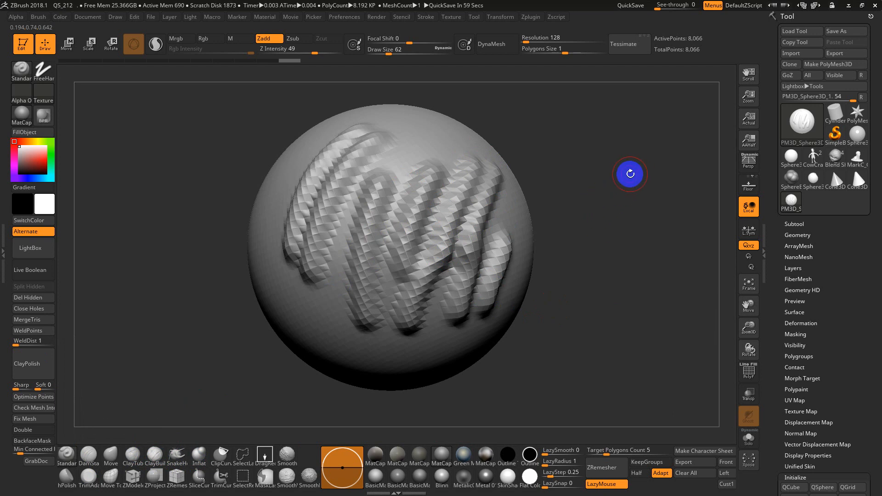
# Examine the sculpted sphere by rotating, panning, zooming and framing it, ending close up on the ridges.
pyautogui.moveTo(624, 164)
pyautogui.mouseDown()
pyautogui.moveTo(585, 183)
pyautogui.moveTo(642, 170)
pyautogui.moveTo(616, 122)
pyautogui.moveTo(581, 180)
pyautogui.moveTo(636, 181)
pyautogui.moveTo(588, 138)
pyautogui.moveTo(610, 193)
pyautogui.moveTo(600, 148)
pyautogui.moveTo(618, 183)
pyautogui.moveTo(597, 136)
pyautogui.moveTo(568, 170)
pyautogui.moveTo(603, 138)
pyautogui.moveTo(630, 156)
pyautogui.moveTo(585, 172)
pyautogui.moveTo(630, 174)
pyautogui.moveTo(604, 172)
pyautogui.mouseUp()
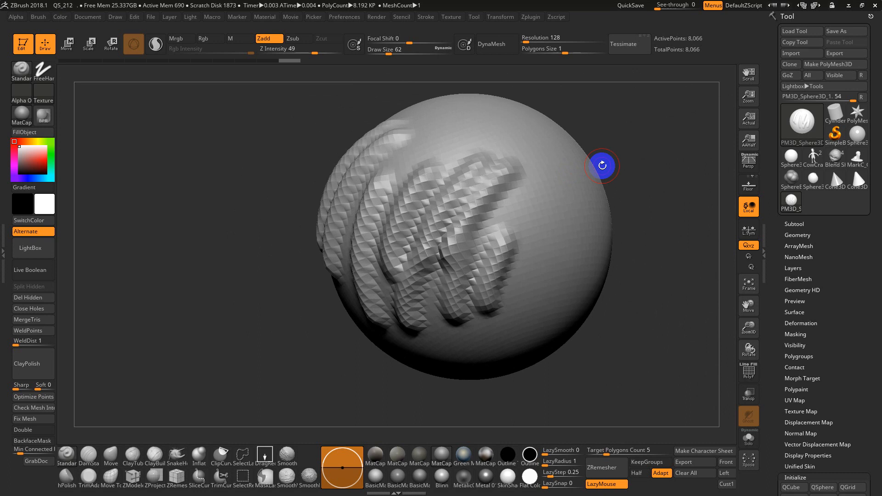
pyautogui.press('f')
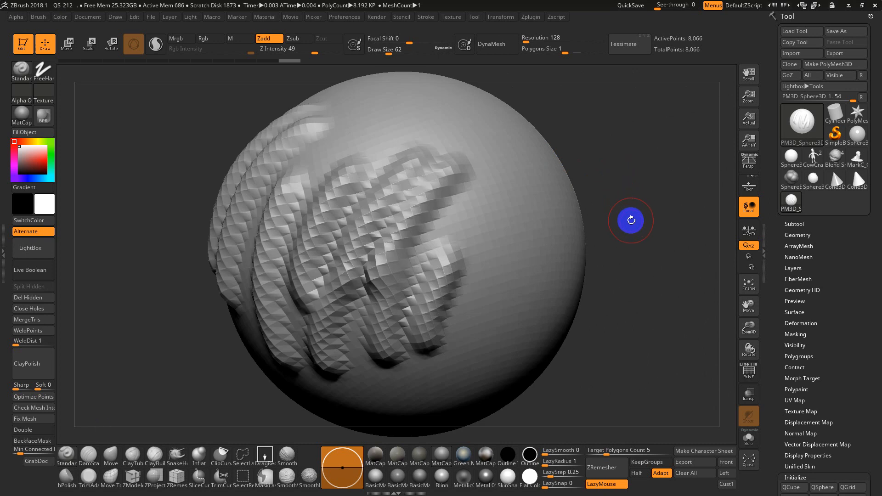
pyautogui.moveTo(622, 250)
pyautogui.mouseDown()
pyautogui.moveTo(620, 234)
pyautogui.moveTo(620, 246)
pyautogui.moveTo(651, 249)
pyautogui.moveTo(629, 222)
pyautogui.moveTo(642, 221)
pyautogui.moveTo(629, 193)
pyautogui.moveTo(622, 228)
pyautogui.moveTo(622, 197)
pyautogui.moveTo(614, 230)
pyautogui.moveTo(639, 220)
pyautogui.mouseUp()
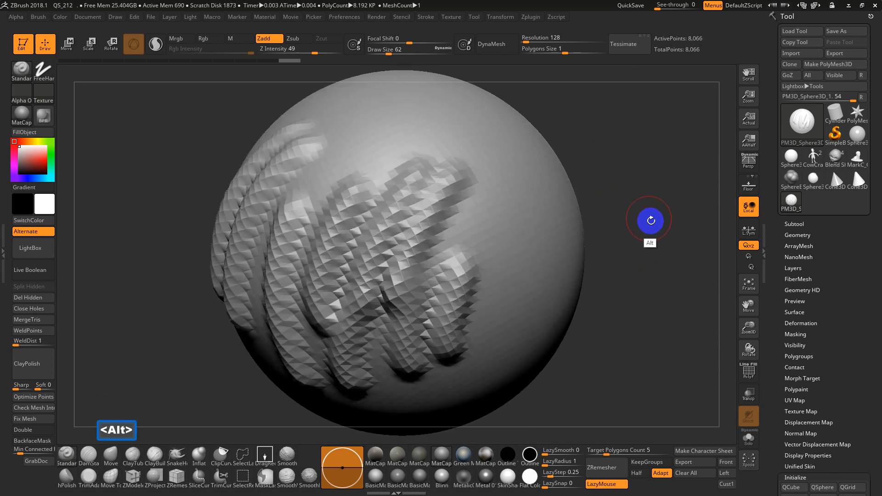
pyautogui.keyDown('alt'); pyautogui.moveTo(648, 217); pyautogui.dragTo(625, 269); pyautogui.keyUp('alt')
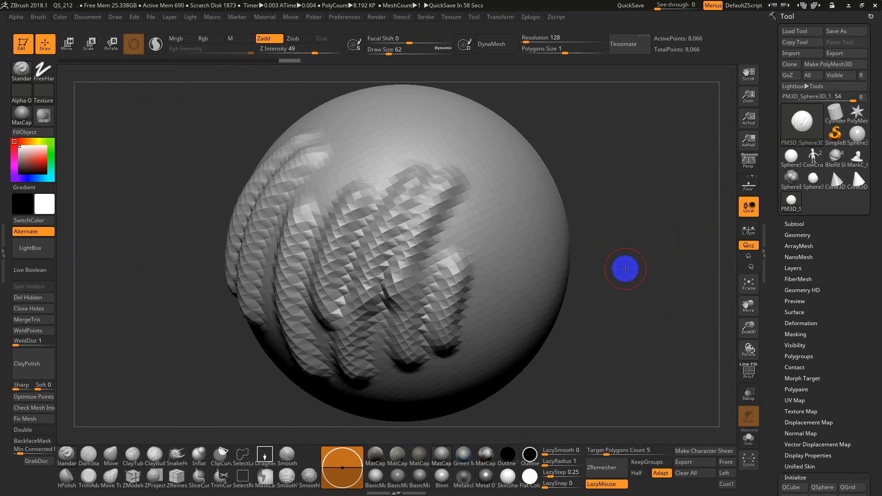
pyautogui.press('alt')
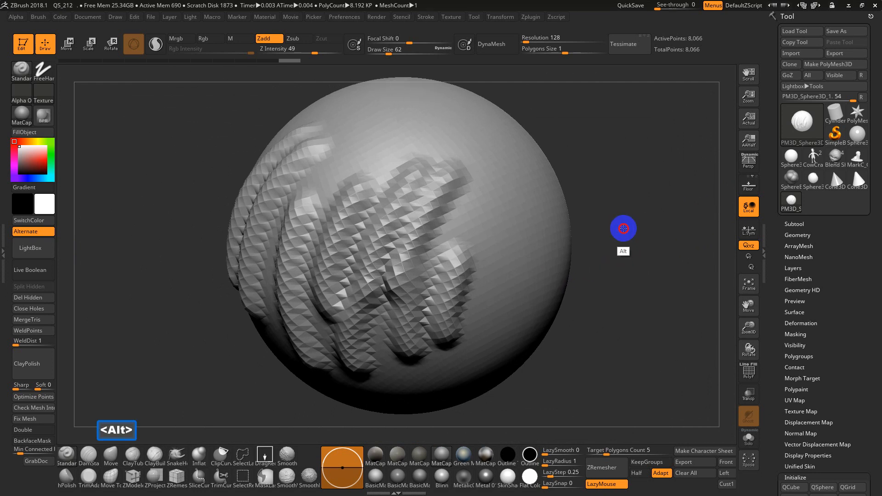
pyautogui.keyDown('alt'); pyautogui.moveTo(618, 247); pyautogui.dragTo(622, 211); pyautogui.keyUp('alt')
pyautogui.keyDown('alt'); pyautogui.moveTo(623, 246); pyautogui.dragTo(617, 263); pyautogui.keyUp('alt')
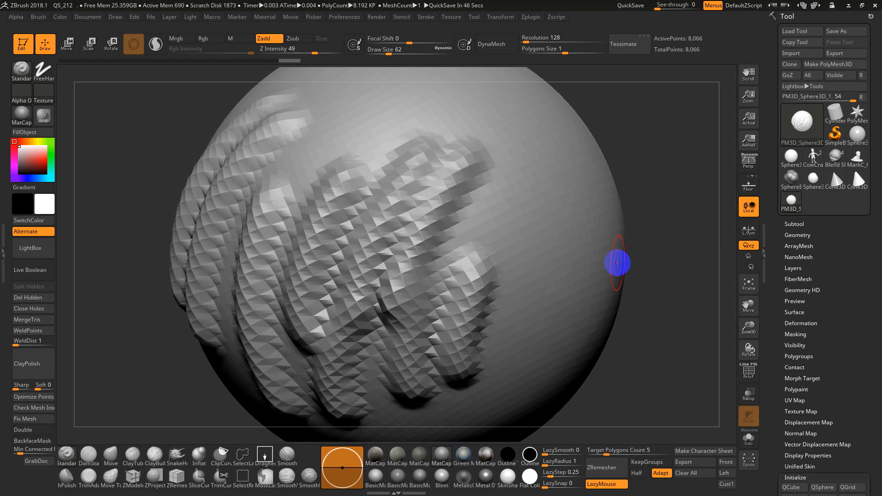
pyautogui.moveTo(617, 263)
pyautogui.mouseDown()
pyautogui.moveTo(643, 247)
pyautogui.moveTo(634, 250)
pyautogui.moveTo(648, 272)
pyautogui.moveTo(634, 205)
pyautogui.moveTo(632, 219)
pyautogui.moveTo(606, 215)
pyautogui.moveTo(660, 236)
pyautogui.moveTo(668, 277)
pyautogui.moveTo(648, 244)
pyautogui.moveTo(640, 266)
pyautogui.moveTo(616, 239)
pyautogui.moveTo(626, 220)
pyautogui.moveTo(640, 250)
pyautogui.moveTo(622, 234)
pyautogui.moveTo(626, 221)
pyautogui.moveTo(605, 216)
pyautogui.moveTo(640, 236)
pyautogui.mouseUp()
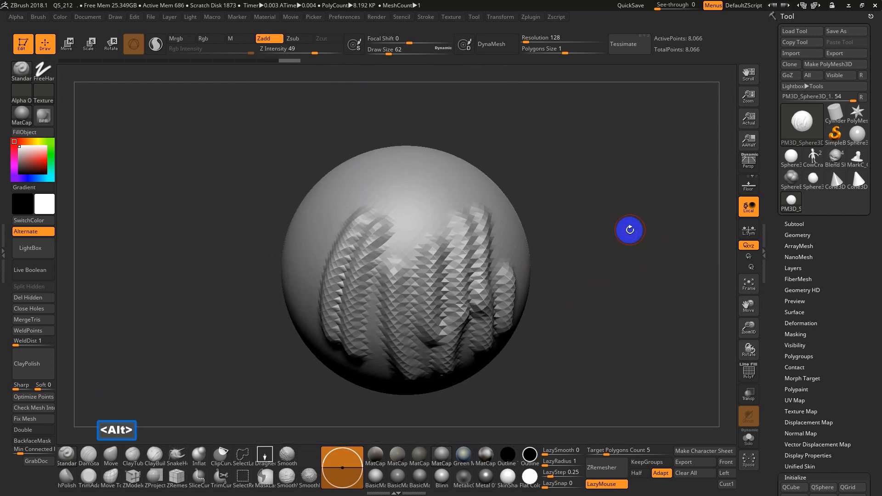
pyautogui.moveTo(629, 251)
pyautogui.mouseDown()
pyautogui.moveTo(608, 261)
pyautogui.moveTo(621, 234)
pyautogui.moveTo(632, 261)
pyautogui.moveTo(639, 241)
pyautogui.moveTo(629, 232)
pyautogui.moveTo(642, 288)
pyautogui.moveTo(613, 294)
pyautogui.moveTo(621, 260)
pyautogui.moveTo(634, 278)
pyautogui.moveTo(634, 249)
pyautogui.moveTo(651, 266)
pyautogui.moveTo(636, 250)
pyautogui.moveTo(668, 228)
pyautogui.moveTo(646, 244)
pyautogui.moveTo(650, 267)
pyautogui.moveTo(650, 246)
pyautogui.moveTo(674, 256)
pyautogui.moveTo(631, 282)
pyautogui.moveTo(656, 262)
pyautogui.moveTo(627, 264)
pyautogui.moveTo(638, 242)
pyautogui.moveTo(656, 262)
pyautogui.moveTo(644, 252)
pyautogui.moveTo(652, 282)
pyautogui.moveTo(637, 264)
pyautogui.moveTo(656, 460)
pyautogui.moveTo(659, 452)
pyautogui.mouseUp()
pyautogui.press('f')
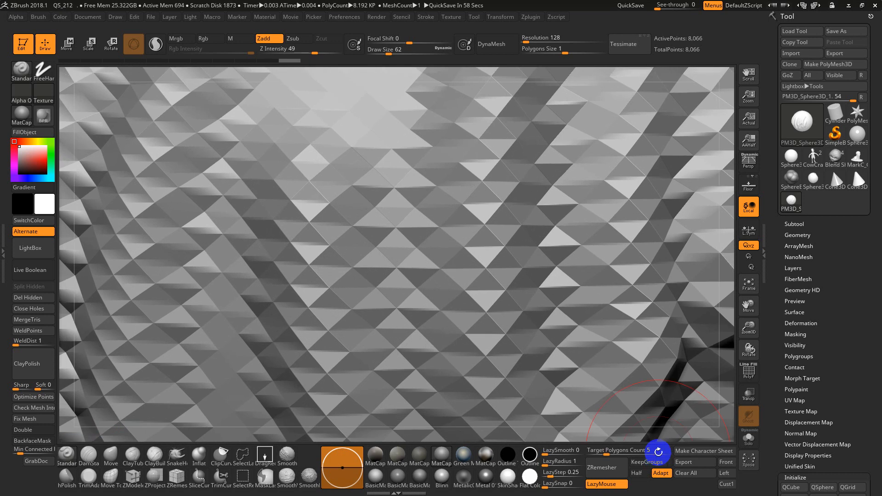
# Try brush strokes on the close-up ridge surface, undo them, and bring the sphere back into view.
pyautogui.moveTo(615, 185)
pyautogui.mouseDown()
pyautogui.moveTo(599, 191)
pyautogui.moveTo(468, 171)
pyautogui.moveTo(513, 223)
pyautogui.mouseUp()
pyautogui.hotkey('ctrl', 'z')
pyautogui.moveTo(517, 254)
pyautogui.keyDown('alt'); pyautogui.mouseDown()
pyautogui.moveTo(541, 236)
pyautogui.moveTo(553, 300)
pyautogui.mouseUp(); pyautogui.keyUp('alt')
pyautogui.hotkey('ctrl', 'z')
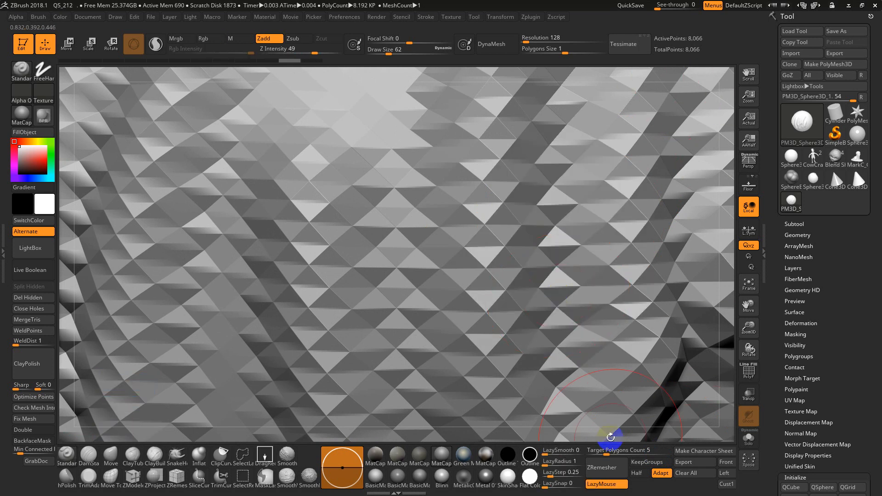
pyautogui.keyDown('alt'); pyautogui.moveTo(656, 71); pyautogui.dragTo(542, 52); pyautogui.keyUp('alt')
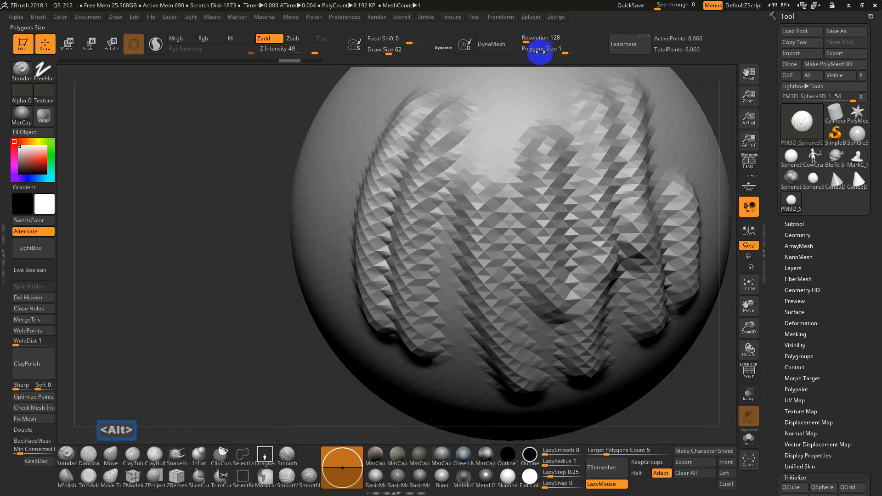
# Fit the sphere in view and sculpt short strokes on the smooth area just above the ridges.
pyautogui.keyDown('alt'); pyautogui.moveTo(719, 231); pyautogui.dragTo(548, 234); pyautogui.keyUp('alt')
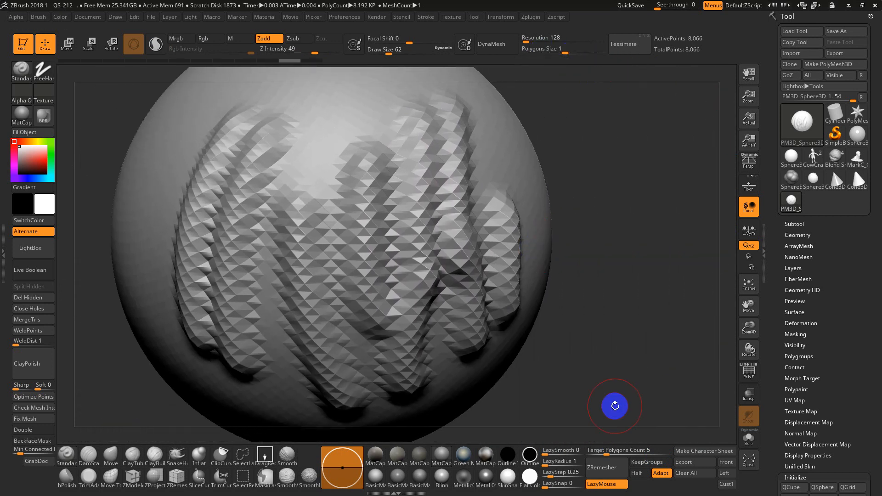
pyautogui.press('f')
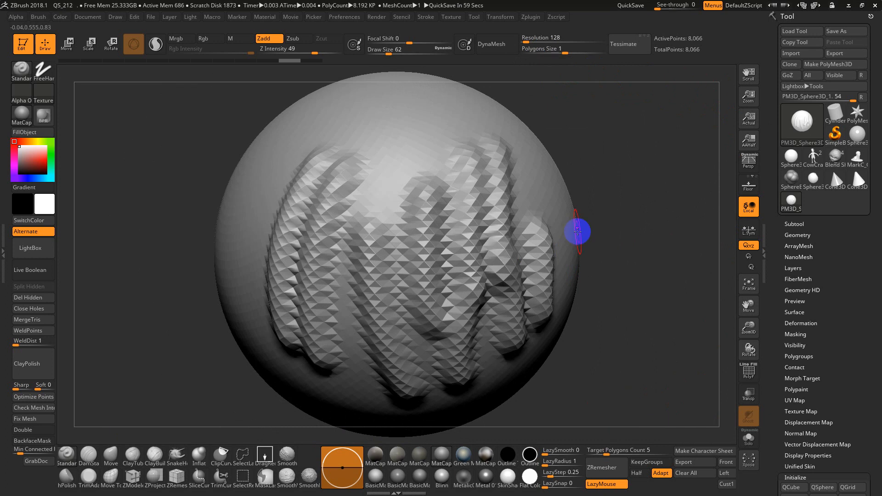
pyautogui.keyDown('alt'); pyautogui.moveTo(578, 232); pyautogui.dragTo(633, 203); pyautogui.keyUp('alt')
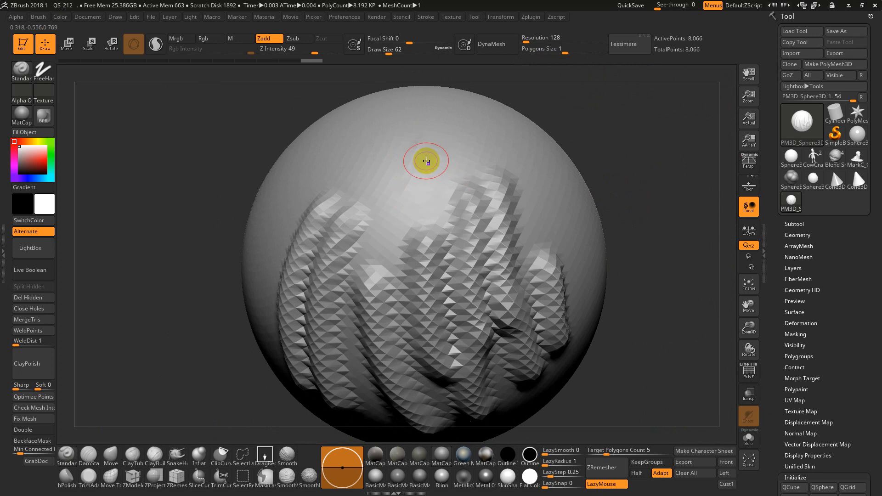
pyautogui.press('u')
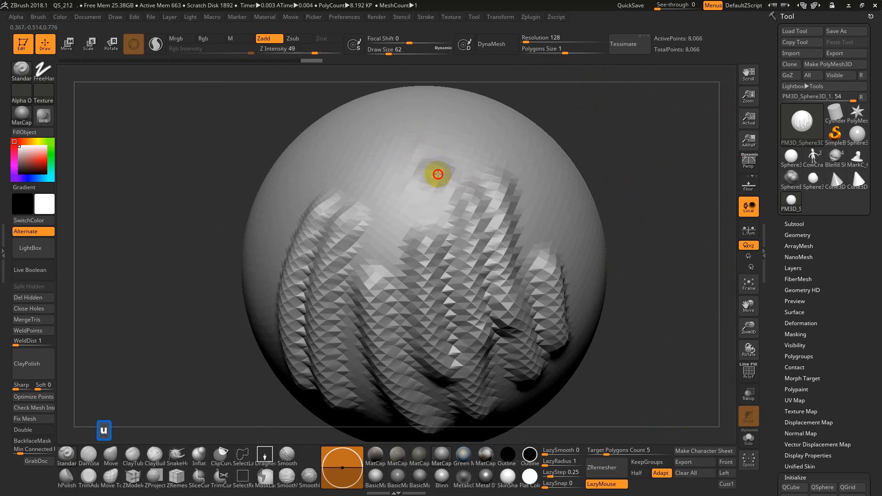
pyautogui.moveTo(427, 201); pyautogui.dragTo(455, 192)
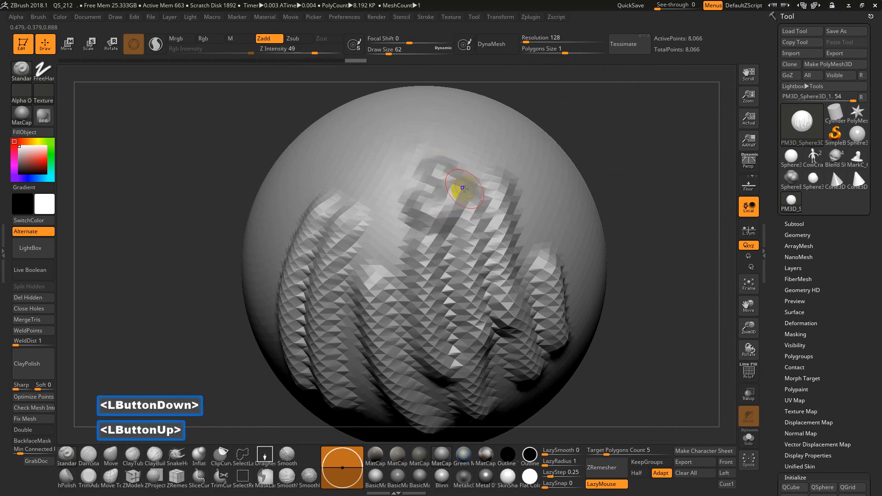
# Rotate the sphere and sculpt a curved stroke across the upper ends of the middle ridges.
pyautogui.moveTo(583, 146)
pyautogui.mouseDown(button='right')
pyautogui.moveTo(620, 180)
pyautogui.moveTo(593, 168)
pyautogui.mouseUp(button='right')
pyautogui.keyDown('alt'); pyautogui.moveTo(592, 166); pyautogui.dragTo(615, 203); pyautogui.keyUp('alt')
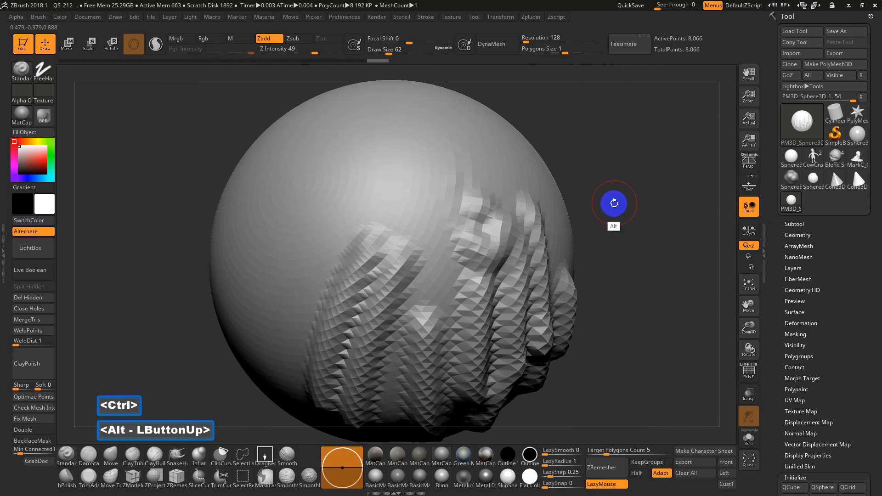
pyautogui.moveTo(447, 240); pyautogui.dragTo(426, 300)
pyautogui.moveTo(460, 239)
pyautogui.mouseDown()
pyautogui.moveTo(445, 299)
pyautogui.moveTo(461, 218)
pyautogui.mouseUp()
pyautogui.moveTo(574, 167)
pyautogui.mouseDown()
pyautogui.moveTo(602, 183)
pyautogui.moveTo(635, 183)
pyautogui.moveTo(606, 187)
pyautogui.mouseUp()
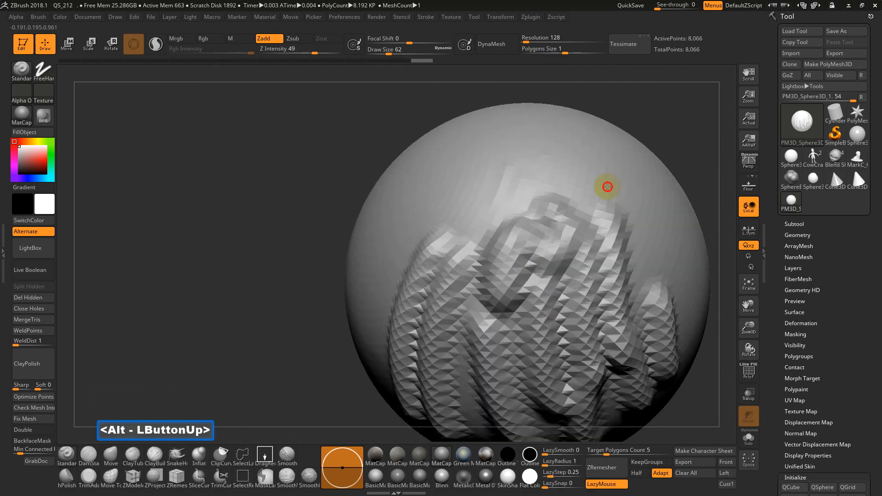
# Sculpt additional raised strokes beside the ridges, towards the smooth side of the sphere, in Zadd mode.
pyautogui.keyDown('alt'); pyautogui.moveTo(342, 228); pyautogui.dragTo(206, 218); pyautogui.keyUp('alt')
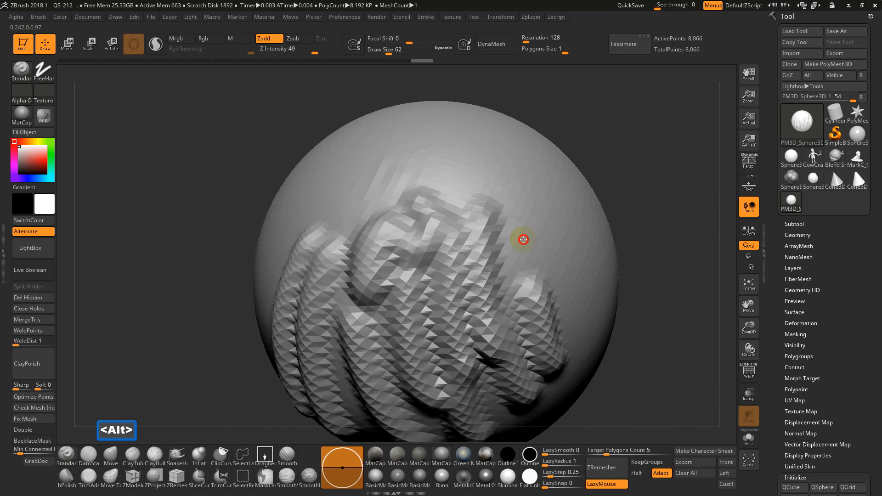
pyautogui.moveTo(521, 265); pyautogui.dragTo(527, 228)
pyautogui.moveTo(634, 174); pyautogui.dragTo(597, 179)
pyautogui.moveTo(567, 220)
pyautogui.keyDown('alt'); pyautogui.mouseDown()
pyautogui.moveTo(565, 197)
pyautogui.moveTo(565, 220)
pyautogui.moveTo(584, 209)
pyautogui.mouseUp(); pyautogui.keyUp('alt')
pyautogui.click(275, 42)
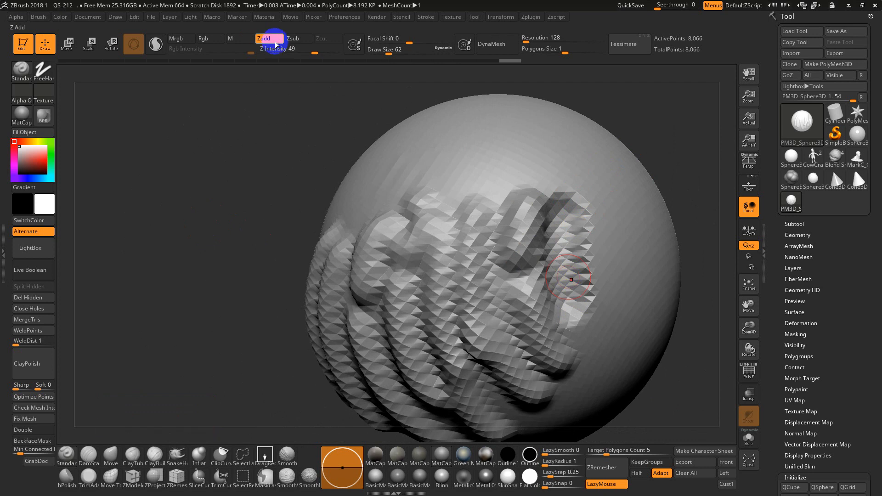
pyautogui.press('ctrl')
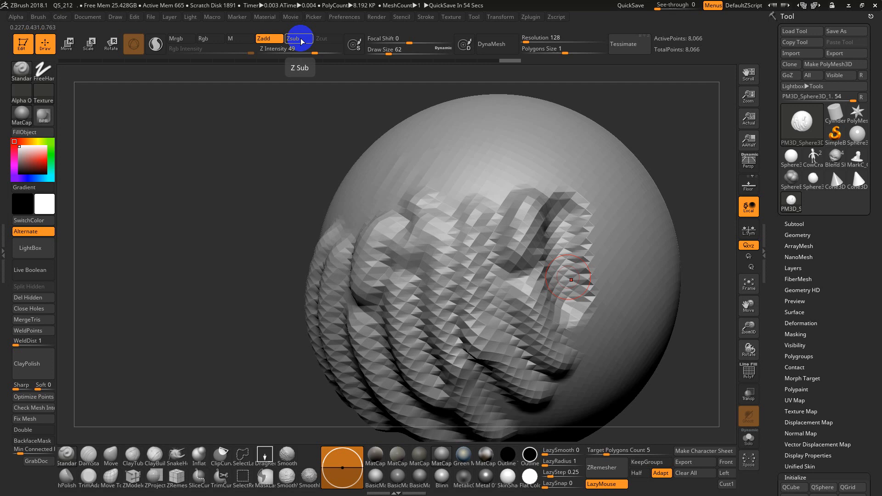
# Set the brush draw size to 149 and smooth away the ridges across the sphere's front.
pyautogui.moveTo(679, 173)
pyautogui.keyDown('alt'); pyautogui.mouseDown()
pyautogui.moveTo(587, 165)
pyautogui.moveTo(565, 179)
pyautogui.mouseUp(); pyautogui.keyUp('alt')
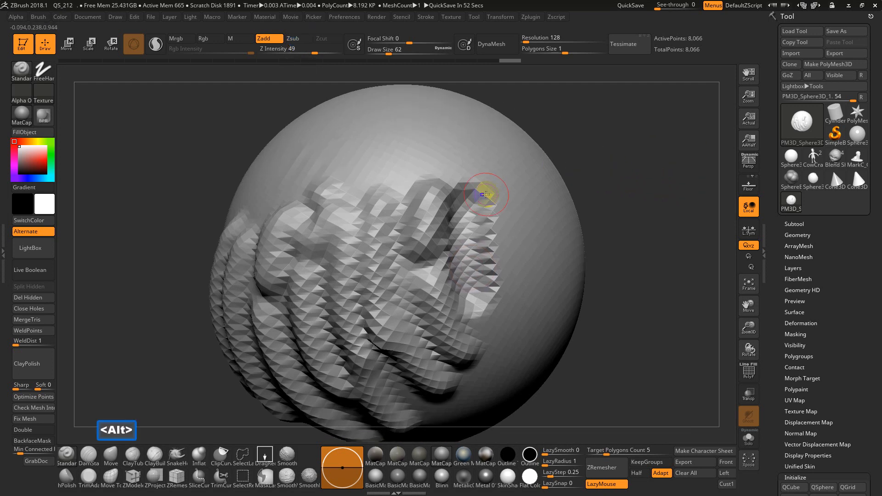
pyautogui.press('s')
pyautogui.moveTo(492, 213); pyautogui.dragTo(502, 211)
pyautogui.moveTo(473, 183)
pyautogui.keyDown('shift'); pyautogui.mouseDown()
pyautogui.moveTo(444, 198)
pyautogui.moveTo(461, 196)
pyautogui.moveTo(453, 207)
pyautogui.moveTo(388, 226)
pyautogui.moveTo(360, 169)
pyautogui.moveTo(314, 274)
pyautogui.moveTo(219, 250)
pyautogui.moveTo(291, 246)
pyautogui.moveTo(406, 358)
pyautogui.mouseUp(); pyautogui.keyUp('shift')
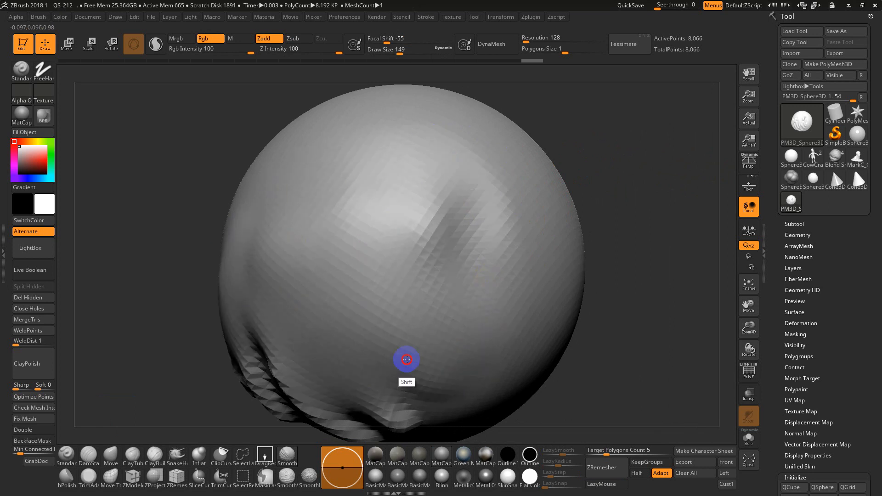
pyautogui.moveTo(620, 305)
pyautogui.keyDown('alt'); pyautogui.mouseDown()
pyautogui.moveTo(583, 260)
pyautogui.moveTo(580, 217)
pyautogui.mouseUp(); pyautogui.keyUp('alt')
pyautogui.moveTo(441, 296)
pyautogui.keyDown('shift'); pyautogui.mouseDown()
pyautogui.moveTo(426, 305)
pyautogui.moveTo(444, 251)
pyautogui.moveTo(399, 277)
pyautogui.mouseUp(); pyautogui.keyUp('shift')
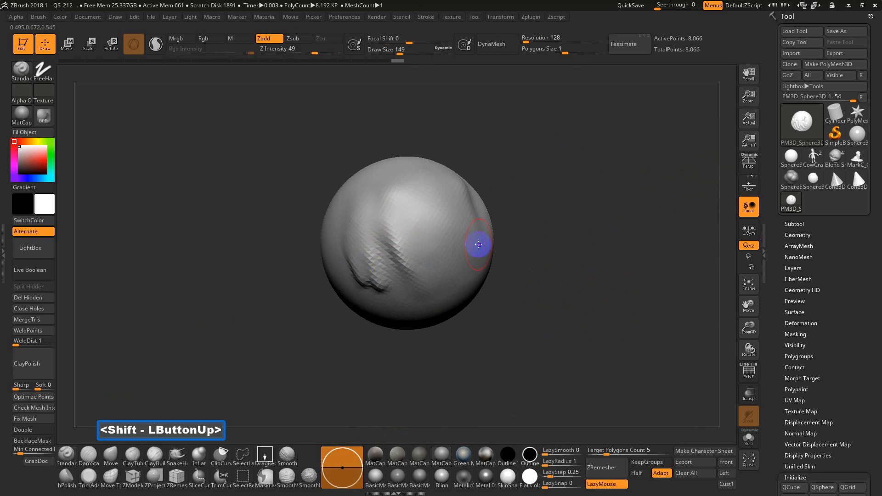
# Rotate and zoom around the sphere, smoothing out the remaining ridges and creases on its other sides.
pyautogui.moveTo(505, 246); pyautogui.dragTo(562, 238)
pyautogui.keyDown('shift'); pyautogui.moveTo(412, 266); pyautogui.dragTo(423, 289); pyautogui.keyUp('shift')
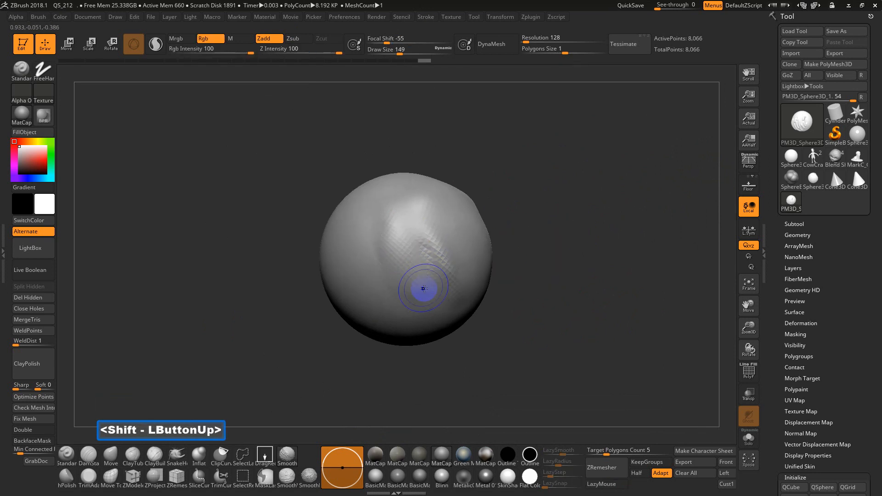
pyautogui.keyDown('alt'); pyautogui.moveTo(542, 246); pyautogui.dragTo(582, 269); pyautogui.keyUp('alt')
pyautogui.moveTo(622, 246)
pyautogui.mouseDown()
pyautogui.moveTo(653, 268)
pyautogui.moveTo(577, 283)
pyautogui.mouseUp()
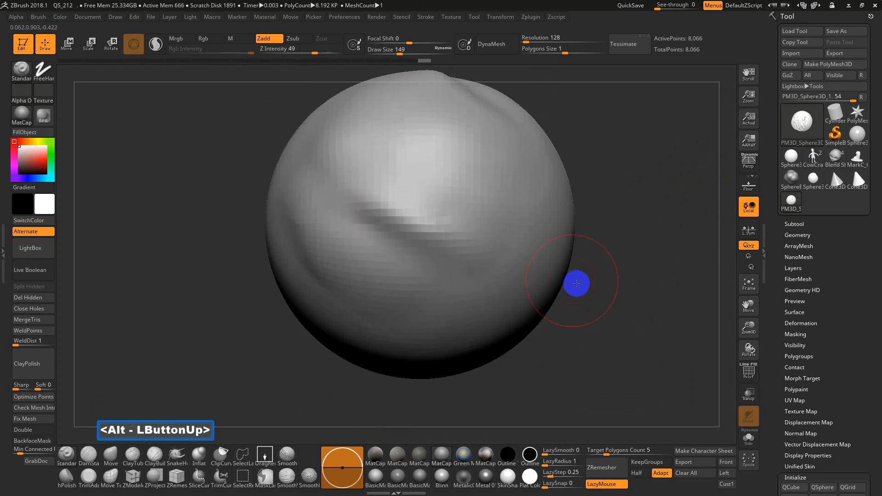
pyautogui.keyDown('alt'); pyautogui.moveTo(598, 222); pyautogui.dragTo(581, 285); pyautogui.keyUp('alt')
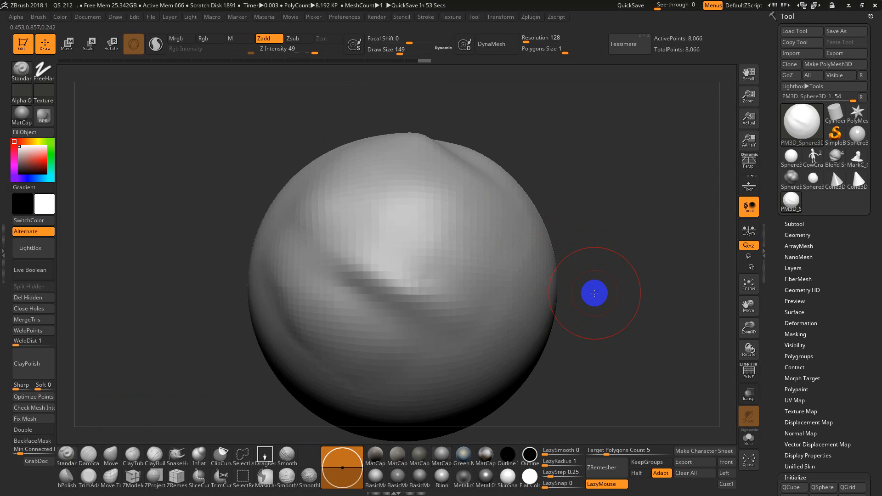
pyautogui.press('shift')
pyautogui.keyDown('shift'); pyautogui.moveTo(408, 269); pyautogui.dragTo(377, 278); pyautogui.keyUp('shift')
pyautogui.moveTo(376, 278)
pyautogui.keyDown('shift'); pyautogui.mouseDown()
pyautogui.moveTo(361, 285)
pyautogui.moveTo(408, 287)
pyautogui.mouseUp(); pyautogui.keyUp('shift')
pyautogui.moveTo(566, 263)
pyautogui.mouseDown()
pyautogui.moveTo(640, 271)
pyautogui.moveTo(583, 276)
pyautogui.mouseUp()
# Activate X symmetry and turn the sphere to see the mirrored brush points across its front.
pyautogui.press('x')
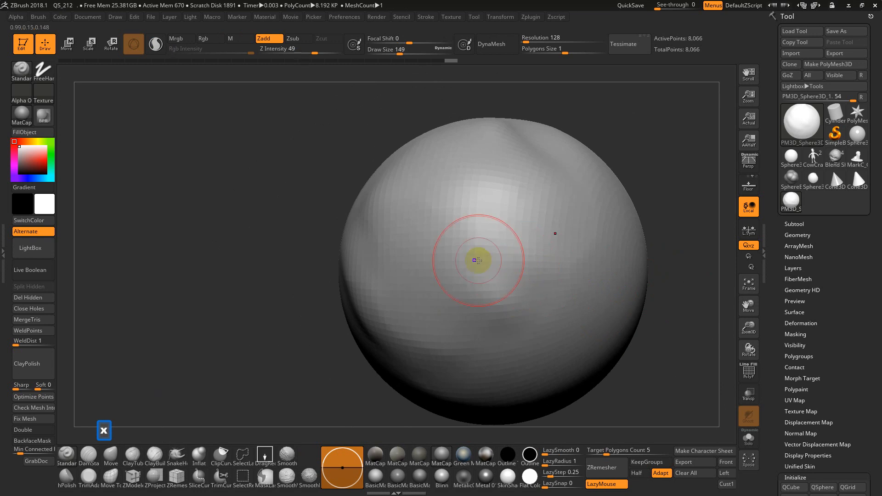
pyautogui.moveTo(275, 244); pyautogui.dragTo(368, 269)
pyautogui.moveTo(542, 285); pyautogui.dragTo(563, 202)
pyautogui.keyDown('alt'); pyautogui.moveTo(617, 266); pyautogui.dragTo(648, 208); pyautogui.keyUp('alt')
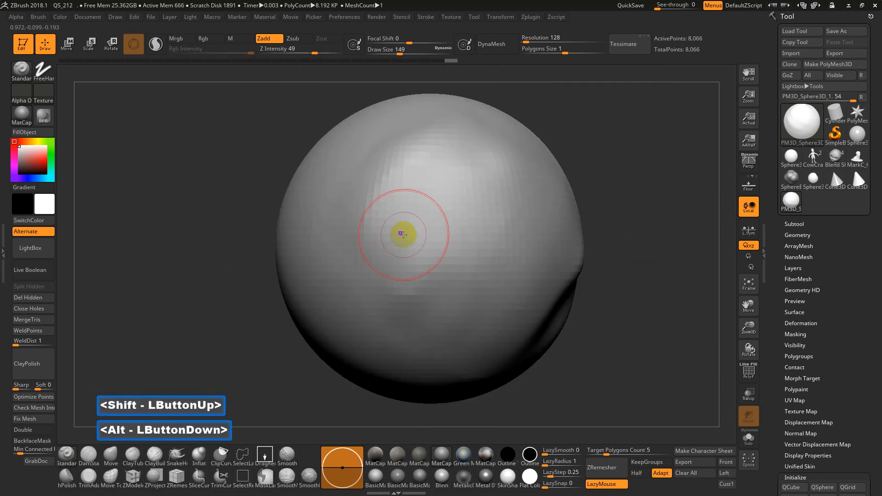
pyautogui.moveTo(632, 298); pyautogui.dragTo(582, 296)
pyautogui.keyDown('alt'); pyautogui.moveTo(318, 287); pyautogui.dragTo(164, 281); pyautogui.keyUp('alt')
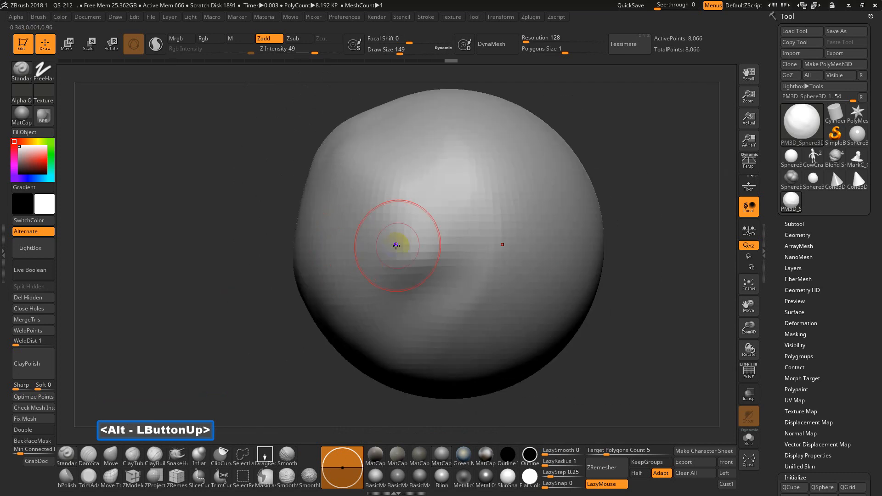
# Sculpt mirrored raised shapes down the sphere's front with X symmetry and view them at an angle.
pyautogui.moveTo(421, 212)
pyautogui.mouseDown()
pyautogui.moveTo(356, 203)
pyautogui.moveTo(411, 268)
pyautogui.moveTo(426, 260)
pyautogui.mouseUp()
pyautogui.moveTo(417, 169)
pyautogui.mouseDown()
pyautogui.moveTo(384, 141)
pyautogui.moveTo(394, 317)
pyautogui.moveTo(422, 346)
pyautogui.moveTo(421, 382)
pyautogui.moveTo(429, 344)
pyautogui.mouseUp()
pyautogui.moveTo(424, 145); pyautogui.dragTo(381, 154)
pyautogui.keyDown('alt'); pyautogui.moveTo(637, 312); pyautogui.dragTo(629, 247); pyautogui.keyUp('alt')
pyautogui.moveTo(596, 271)
pyautogui.keyDown('alt'); pyautogui.mouseDown()
pyautogui.moveTo(590, 314)
pyautogui.moveTo(616, 292)
pyautogui.moveTo(591, 294)
pyautogui.moveTo(607, 280)
pyautogui.mouseUp(); pyautogui.keyUp('alt')
pyautogui.moveTo(602, 238); pyautogui.dragTo(634, 207)
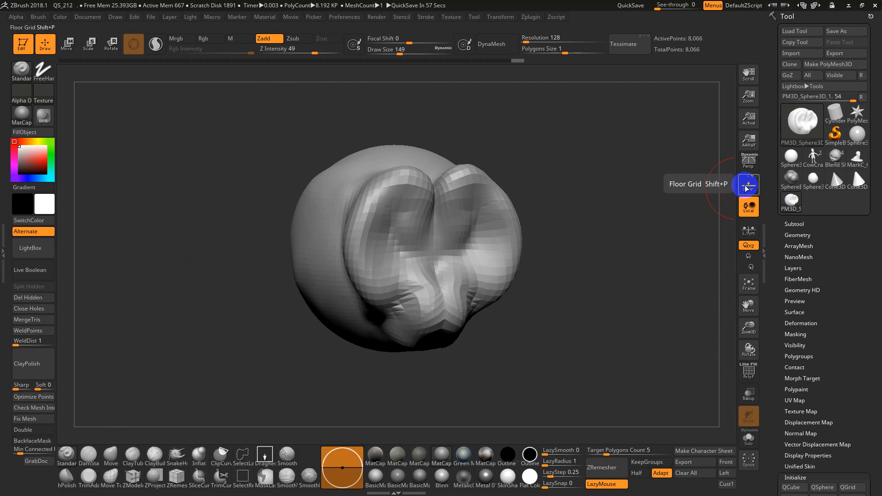
# Turn on the floor grid, smooth the sculpted front and add a small bump above it.
pyautogui.hotkey('shift', 'p')
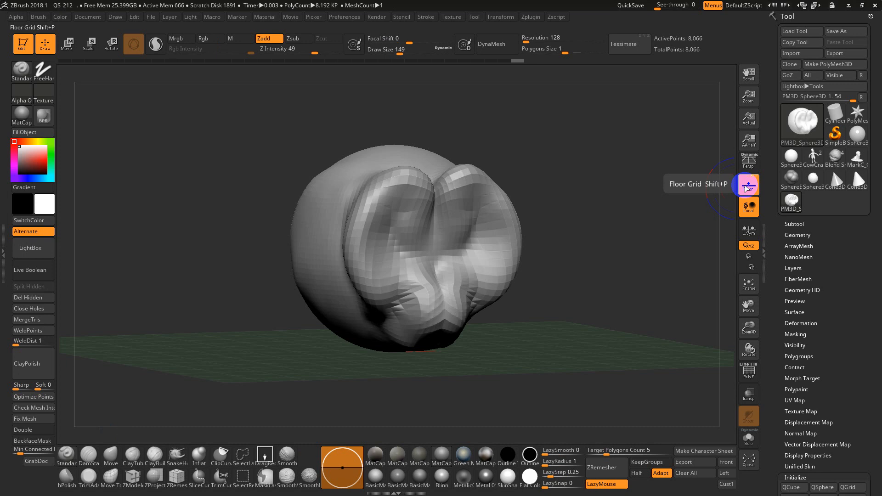
pyautogui.press('ctrl')
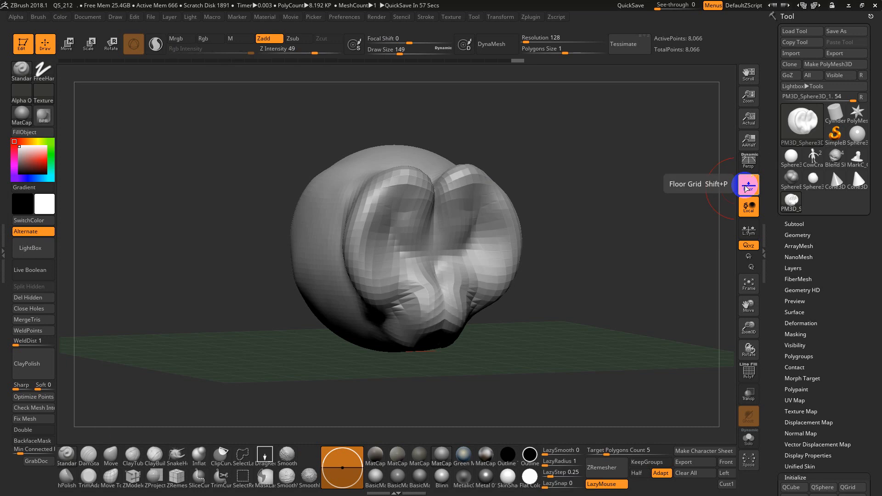
pyautogui.moveTo(610, 211)
pyautogui.mouseDown()
pyautogui.moveTo(584, 244)
pyautogui.moveTo(576, 236)
pyautogui.mouseUp()
pyautogui.moveTo(428, 273)
pyautogui.keyDown('shift'); pyautogui.mouseDown()
pyautogui.moveTo(451, 270)
pyautogui.moveTo(462, 309)
pyautogui.mouseUp(); pyautogui.keyUp('shift')
pyautogui.moveTo(437, 183)
pyautogui.keyDown('shift'); pyautogui.mouseDown()
pyautogui.moveTo(453, 243)
pyautogui.moveTo(432, 180)
pyautogui.moveTo(412, 169)
pyautogui.moveTo(423, 131)
pyautogui.mouseUp(); pyautogui.keyUp('shift')
pyautogui.click(416, 174)
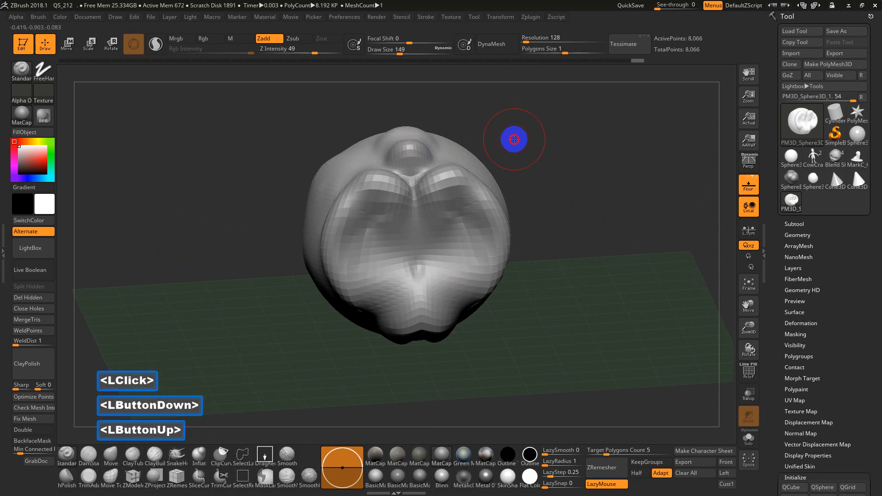
# Sculpt mirrored rounded lobes on both sides of the form and turn off the floor grid.
pyautogui.moveTo(514, 139)
pyautogui.mouseDown()
pyautogui.moveTo(545, 179)
pyautogui.moveTo(490, 231)
pyautogui.mouseUp()
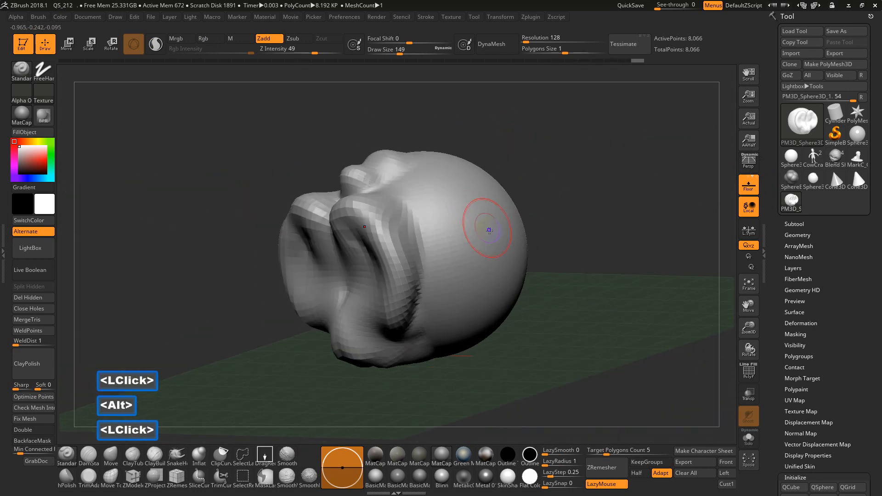
pyautogui.moveTo(459, 303); pyautogui.dragTo(478, 299)
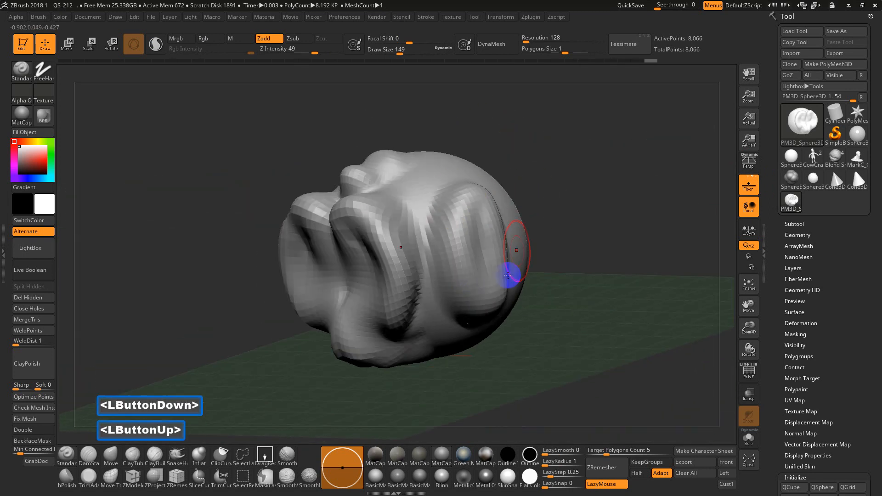
pyautogui.moveTo(576, 200)
pyautogui.mouseDown()
pyautogui.moveTo(611, 193)
pyautogui.moveTo(595, 228)
pyautogui.moveTo(554, 252)
pyautogui.moveTo(573, 242)
pyautogui.moveTo(555, 240)
pyautogui.moveTo(582, 268)
pyautogui.mouseUp()
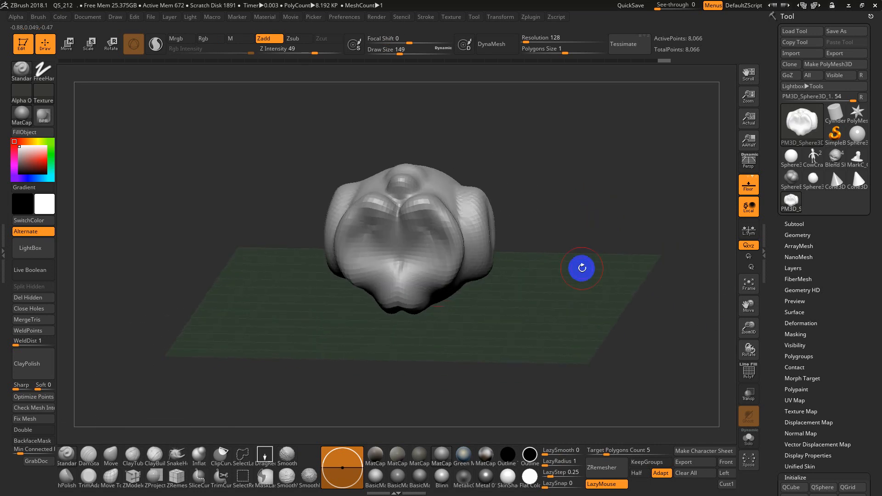
pyautogui.click(753, 188)
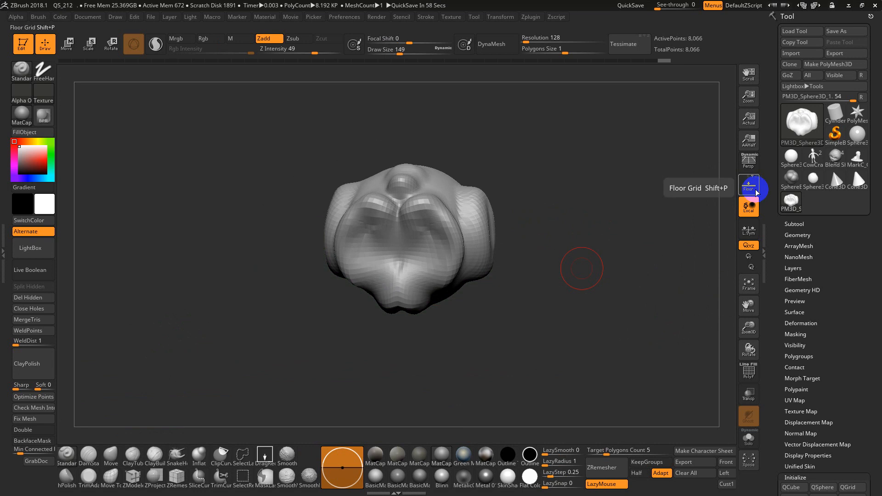
# Smooth the area between the front shape and side lobes, and check the form from several sides.
pyautogui.moveTo(541, 235)
pyautogui.keyDown('alt'); pyautogui.mouseDown()
pyautogui.moveTo(565, 273)
pyautogui.moveTo(563, 256)
pyautogui.moveTo(570, 268)
pyautogui.moveTo(577, 238)
pyautogui.mouseUp(); pyautogui.keyUp('alt')
pyautogui.keyDown('shift'); pyautogui.moveTo(476, 257); pyautogui.dragTo(478, 260); pyautogui.keyUp('shift')
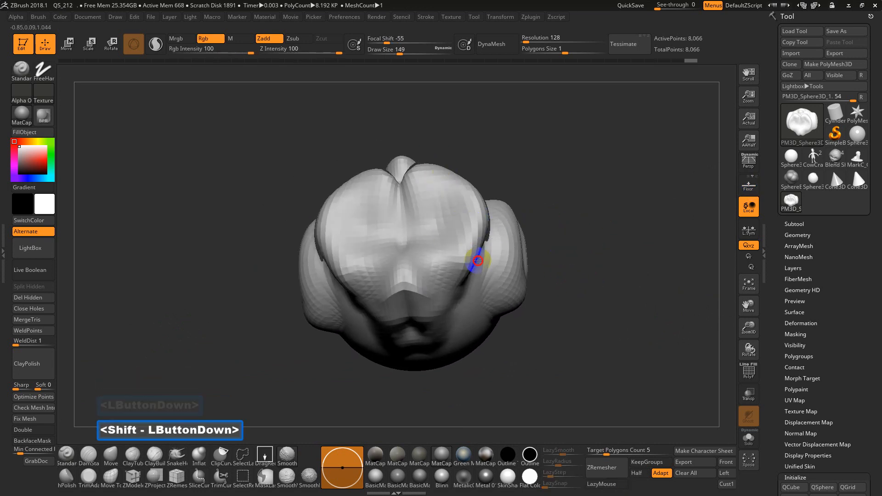
pyautogui.moveTo(534, 219); pyautogui.dragTo(548, 272)
pyautogui.moveTo(616, 280)
pyautogui.mouseDown()
pyautogui.moveTo(622, 271)
pyautogui.moveTo(581, 305)
pyautogui.mouseUp()
pyautogui.hotkey('ctrl', 'F10')
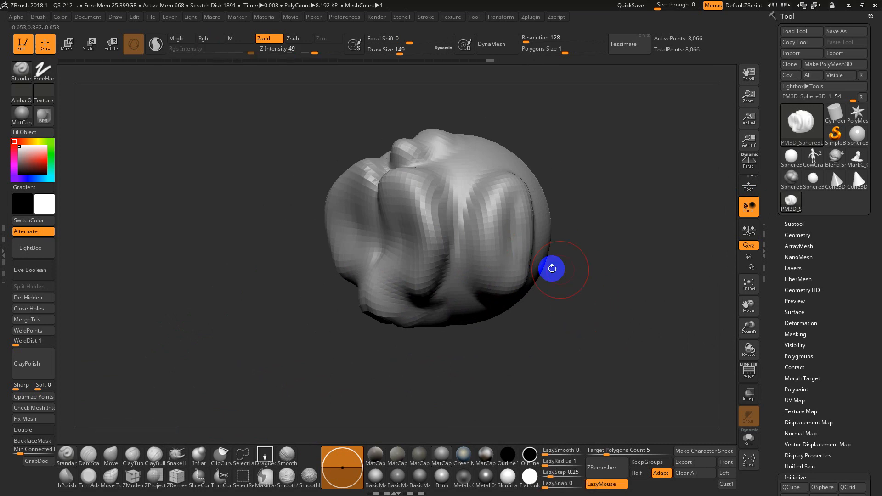
pyautogui.moveTo(553, 267); pyautogui.dragTo(581, 258)
pyautogui.keyDown('alt'); pyautogui.moveTo(533, 225); pyautogui.dragTo(564, 230); pyautogui.keyUp('alt')
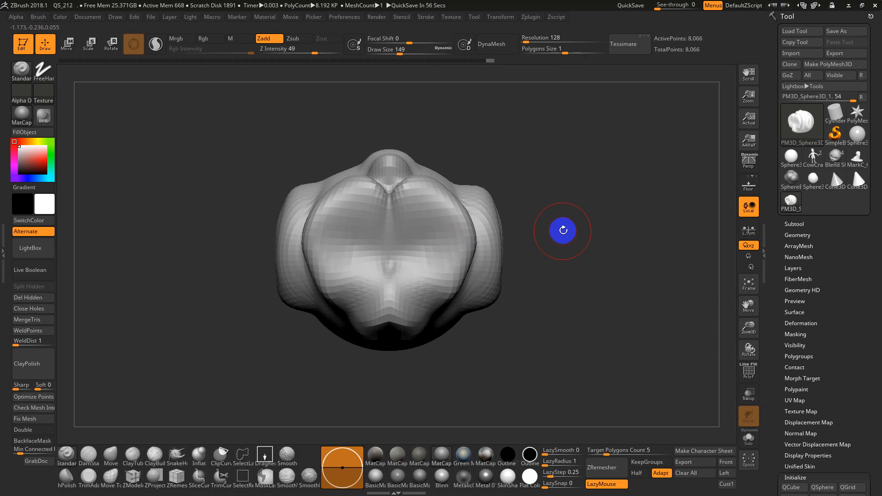
# Turn off X symmetry, try Y symmetry, and activate Z symmetry instead.
pyautogui.click(510, 17)
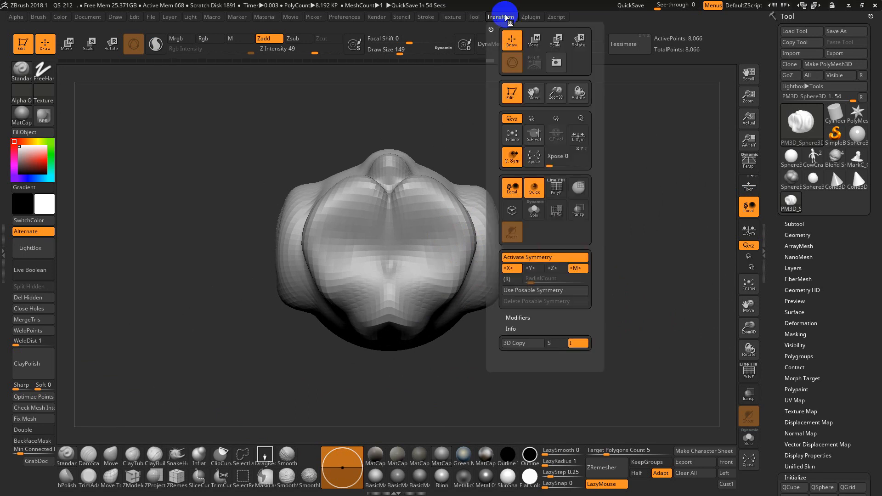
pyautogui.click(510, 268)
pyautogui.click(534, 269)
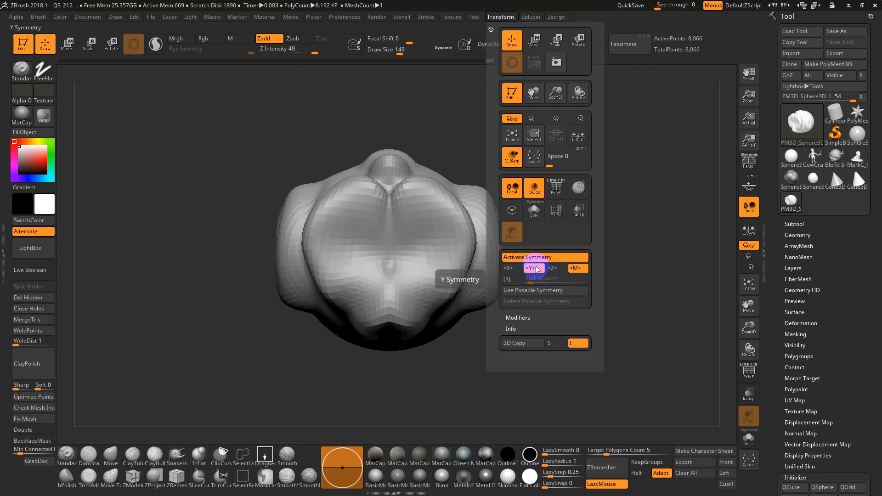
pyautogui.click(537, 268)
pyautogui.click(553, 269)
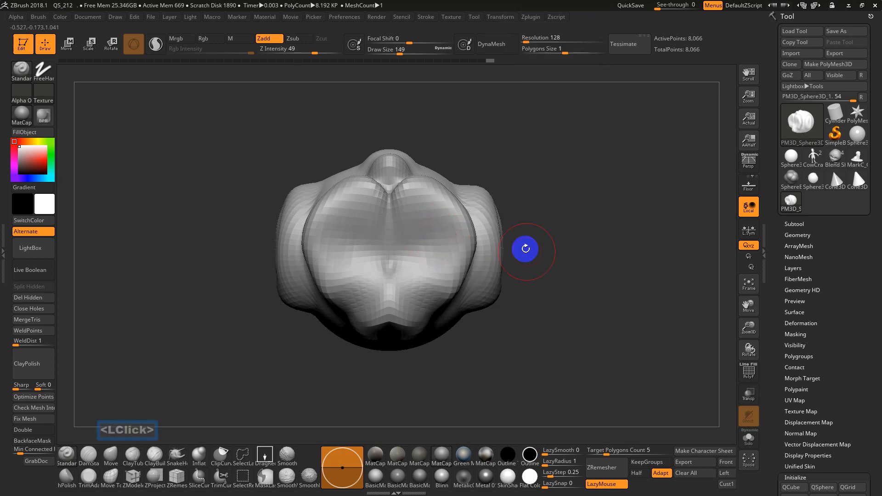
# Try vertical sculpting strokes with Z symmetry beside the side lobe, inspect them and undo.
pyautogui.moveTo(526, 248); pyautogui.dragTo(492, 256)
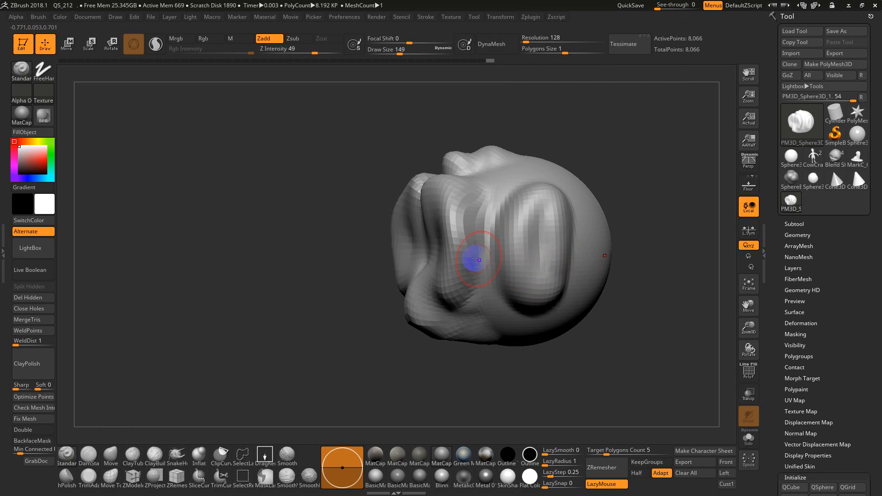
pyautogui.moveTo(491, 205); pyautogui.dragTo(493, 301)
pyautogui.moveTo(494, 209); pyautogui.dragTo(494, 311)
pyautogui.moveTo(643, 283)
pyautogui.mouseDown()
pyautogui.moveTo(690, 272)
pyautogui.moveTo(707, 280)
pyautogui.mouseUp()
pyautogui.moveTo(661, 253)
pyautogui.mouseDown()
pyautogui.moveTo(631, 267)
pyautogui.moveTo(567, 256)
pyautogui.mouseUp()
pyautogui.hotkey('ctrl', 'z')
# Activate X symmetry together with Z symmetry and sculpt a mirrored vertical ridge beside the side lobe.
pyautogui.click(501, 16)
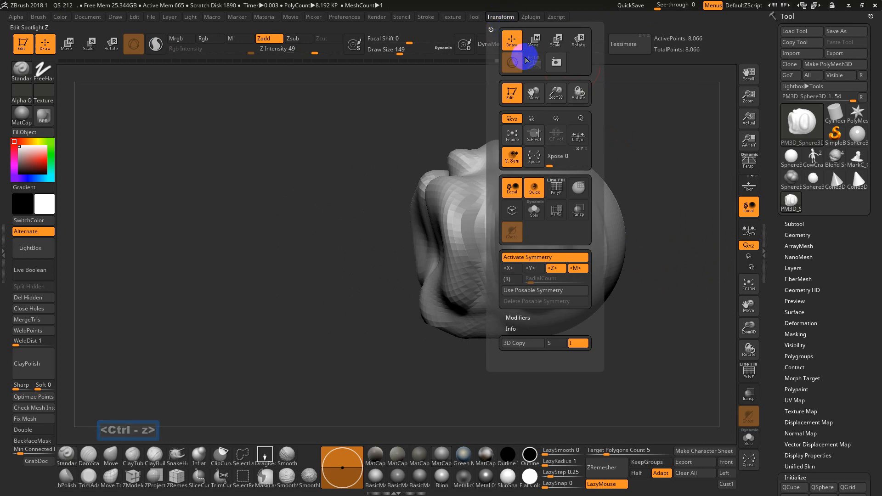
pyautogui.keyDown('shift'); pyautogui.moveTo(611, 299); pyautogui.dragTo(622, 262); pyautogui.keyUp('shift')
pyautogui.moveTo(478, 239)
pyautogui.mouseDown()
pyautogui.moveTo(483, 278)
pyautogui.moveTo(476, 207)
pyautogui.mouseUp()
pyautogui.moveTo(405, 364); pyautogui.dragTo(514, 354, button='right')
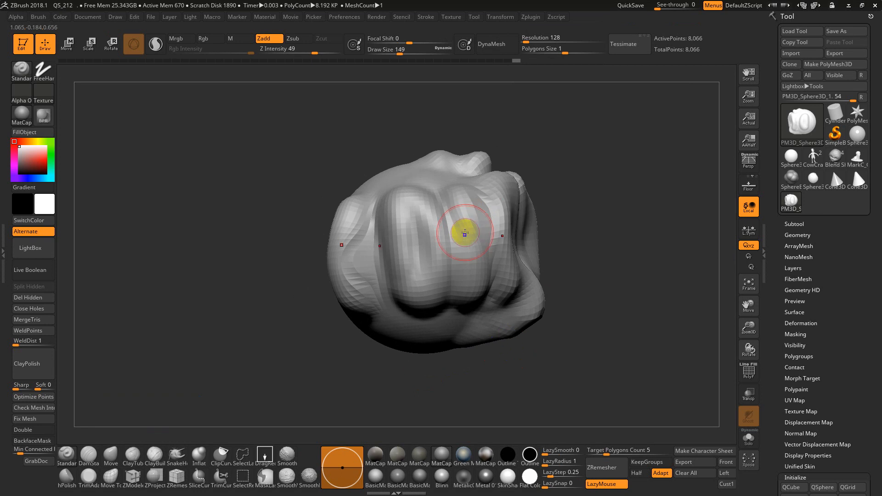
pyautogui.moveTo(547, 221); pyautogui.dragTo(565, 239, button='right')
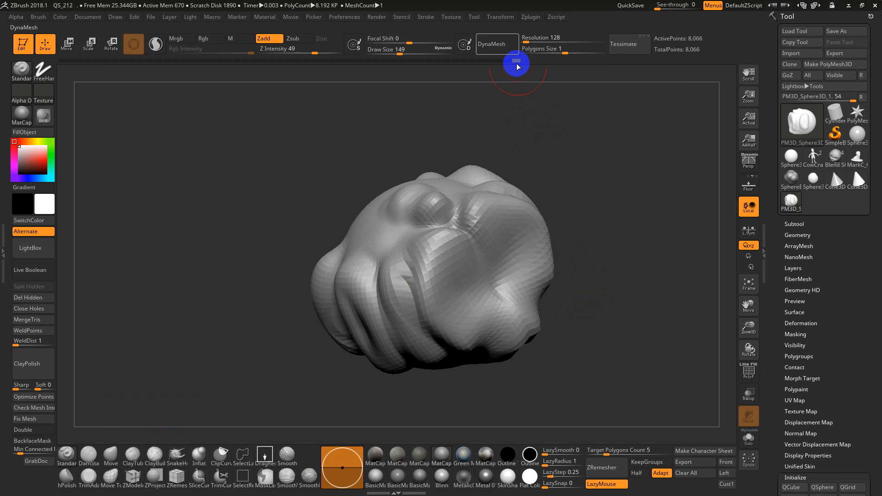
# Switch the symmetry from X and Z to Y only and enable radial symmetry.
pyautogui.click(500, 17)
pyautogui.click(553, 270)
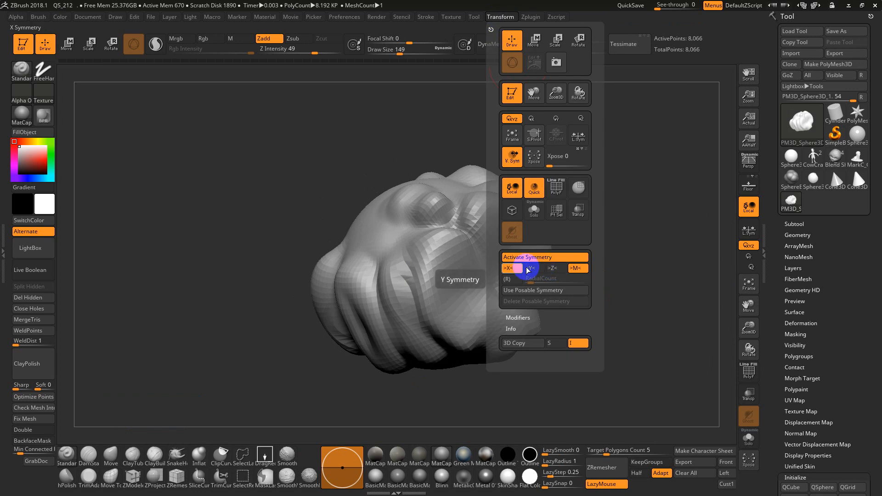
pyautogui.click(512, 269)
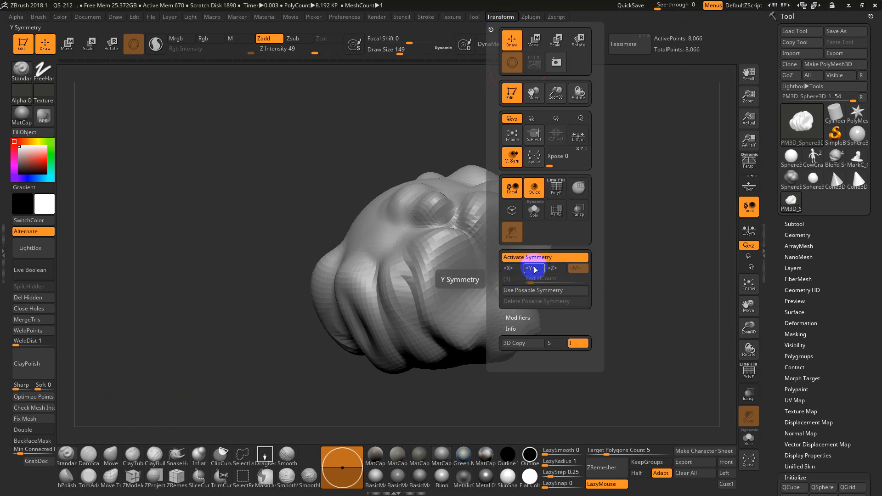
pyautogui.click(534, 271)
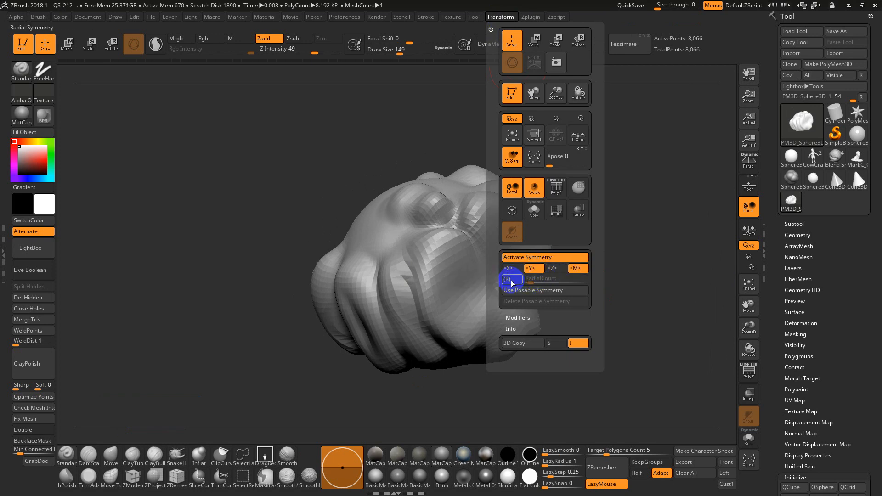
pyautogui.click(507, 279)
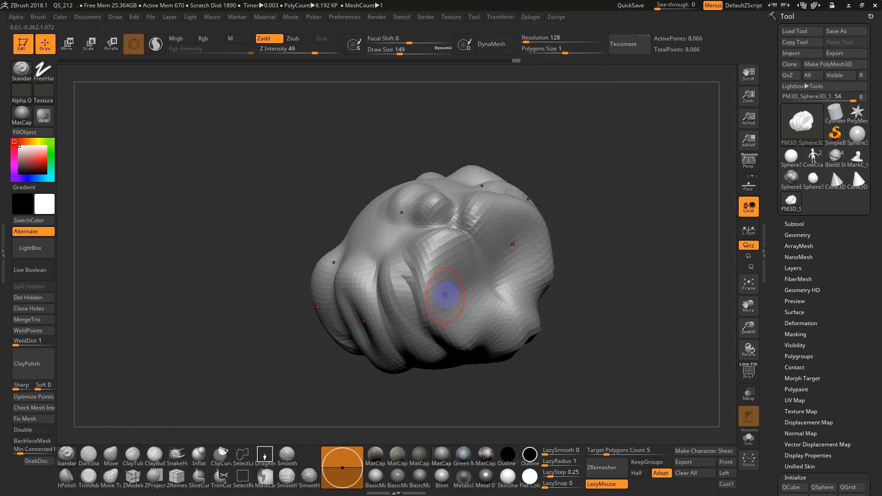
# Sculpt a ring of lobes around the form with radial Y symmetry, and undo the last stroke.
pyautogui.moveTo(470, 307)
pyautogui.mouseDown()
pyautogui.moveTo(463, 277)
pyautogui.moveTo(456, 282)
pyautogui.mouseUp()
pyautogui.moveTo(574, 261)
pyautogui.keyDown('shift'); pyautogui.mouseDown()
pyautogui.moveTo(591, 252)
pyautogui.moveTo(540, 299)
pyautogui.moveTo(517, 354)
pyautogui.moveTo(522, 285)
pyautogui.moveTo(507, 211)
pyautogui.mouseUp(); pyautogui.keyUp('shift')
pyautogui.moveTo(487, 143)
pyautogui.keyDown('shift'); pyautogui.mouseDown()
pyautogui.moveTo(413, 100)
pyautogui.moveTo(400, 79)
pyautogui.mouseUp(); pyautogui.keyUp('shift')
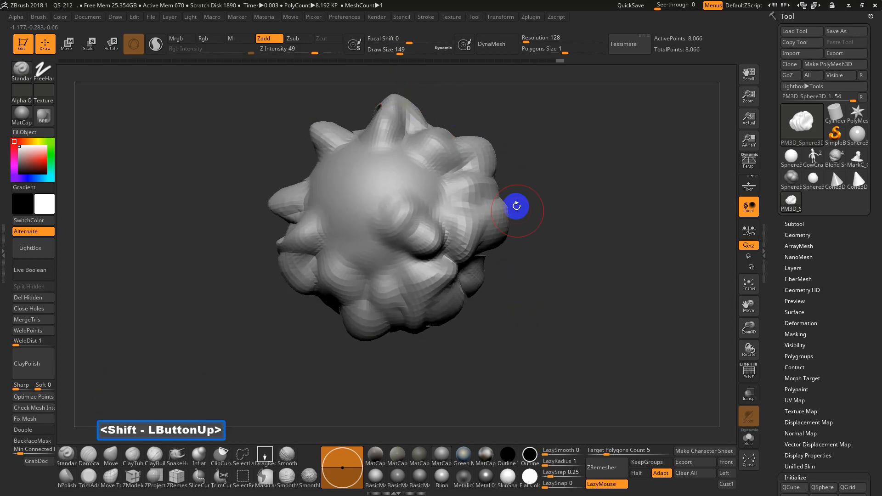
pyautogui.moveTo(516, 205); pyautogui.dragTo(498, 180)
pyautogui.moveTo(453, 195)
pyautogui.mouseDown()
pyautogui.moveTo(448, 183)
pyautogui.moveTo(444, 188)
pyautogui.mouseUp()
pyautogui.hotkey('ctrl', 'z')
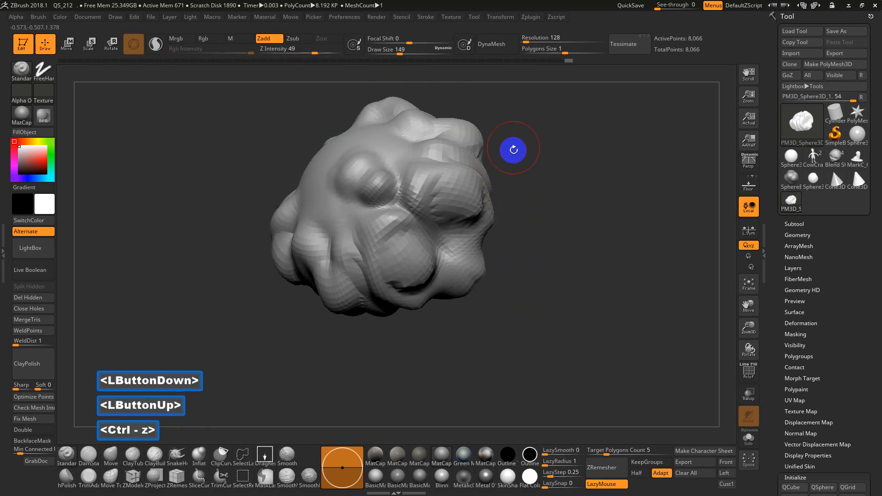
# Turn off radial symmetry and restore mirroring on the X axis only.
pyautogui.click(498, 17)
pyautogui.click(511, 279)
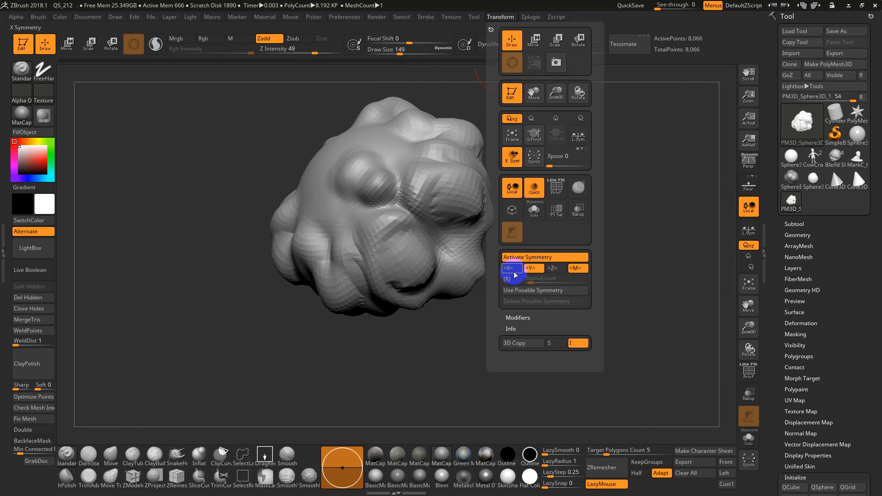
pyautogui.click(556, 271)
pyautogui.click(509, 270)
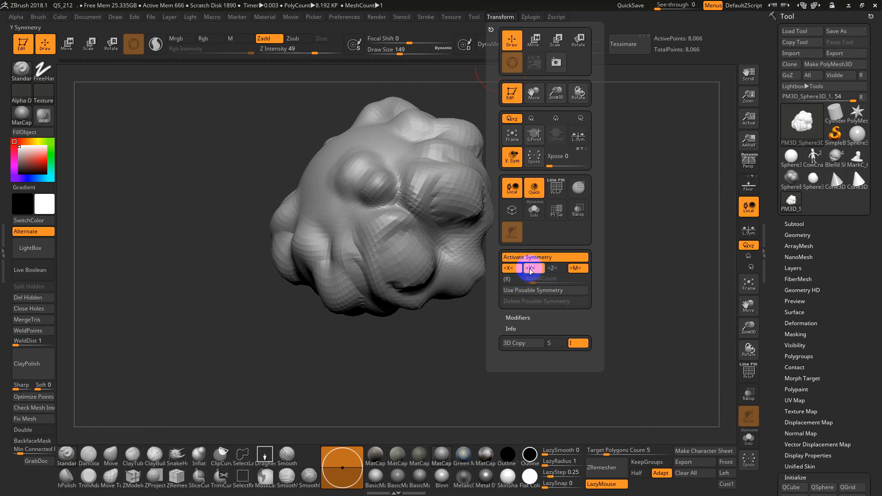
pyautogui.click(529, 269)
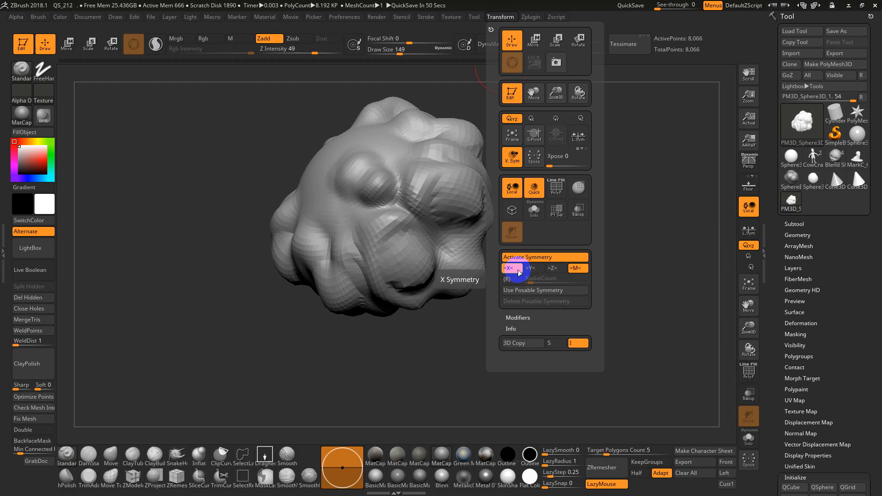
# Face the front of the form and divide its geometry twice, up to subdivision level 3.
pyautogui.moveTo(630, 246)
pyautogui.mouseDown()
pyautogui.moveTo(622, 223)
pyautogui.moveTo(565, 174)
pyautogui.moveTo(613, 287)
pyautogui.moveTo(660, 241)
pyautogui.moveTo(663, 270)
pyautogui.moveTo(569, 285)
pyautogui.moveTo(617, 285)
pyautogui.mouseUp()
pyautogui.keyDown('alt'); pyautogui.moveTo(572, 269); pyautogui.dragTo(701, 253); pyautogui.keyUp('alt')
pyautogui.moveTo(592, 253); pyautogui.dragTo(579, 253)
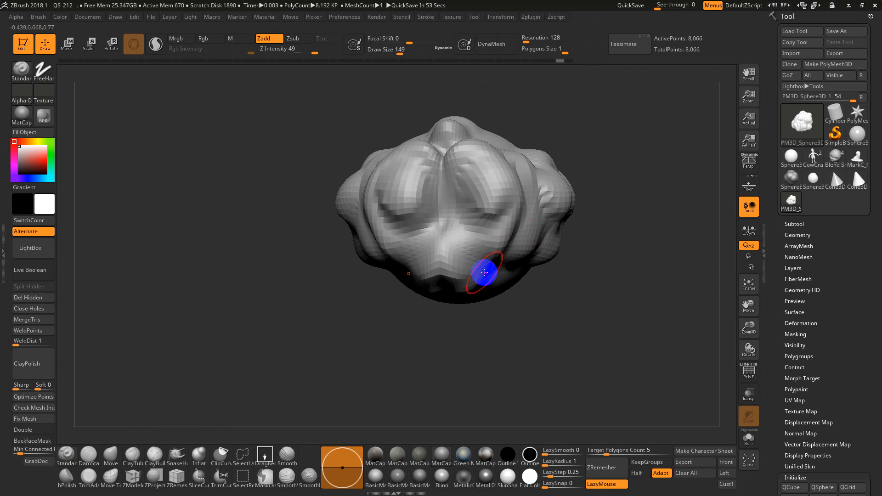
pyautogui.click(799, 235)
pyautogui.click(802, 317)
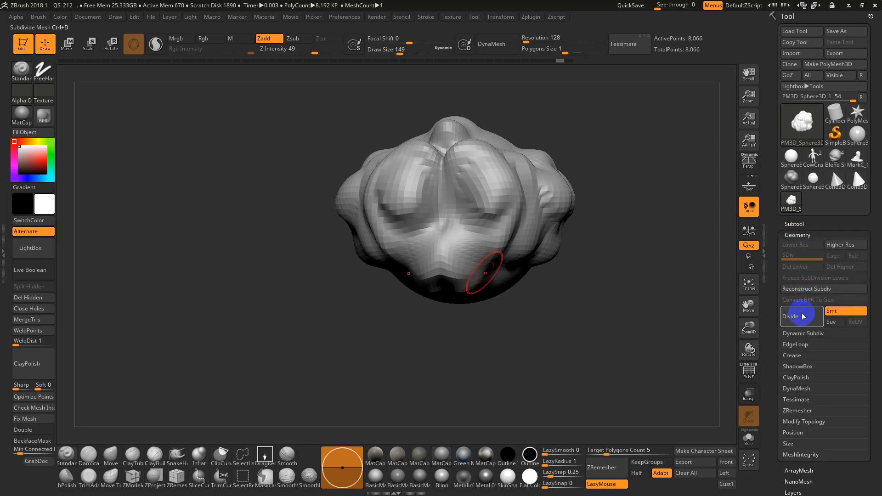
pyautogui.click(802, 316)
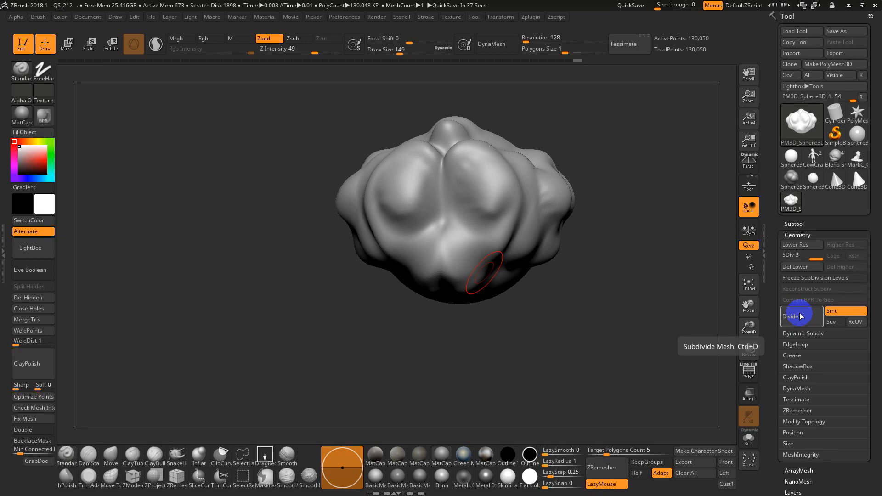
# Step the subdivision level down to 1 and back up to 3 to compare the surface detail.
pyautogui.hotkey('shift', 'd')
pyautogui.hotkey('shift', 'd')
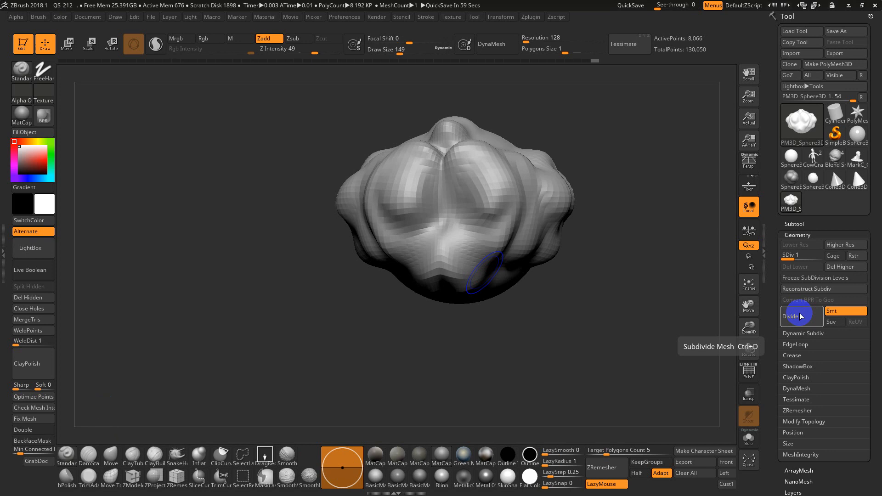
pyautogui.press('d')
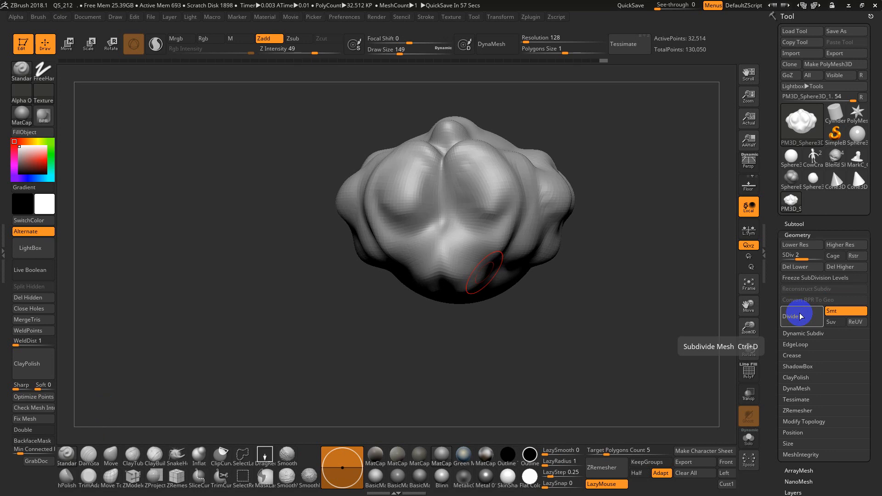
pyautogui.press('d')
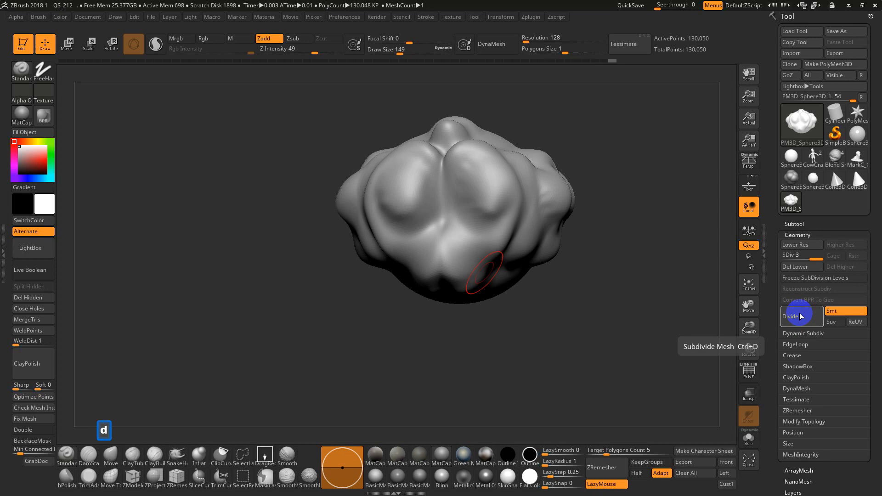
# Divide the mesh twice more to subdivision level 5 and smooth the groove between the front lobes.
pyautogui.keyDown('alt'); pyautogui.moveTo(615, 242); pyautogui.dragTo(587, 252); pyautogui.keyUp('alt')
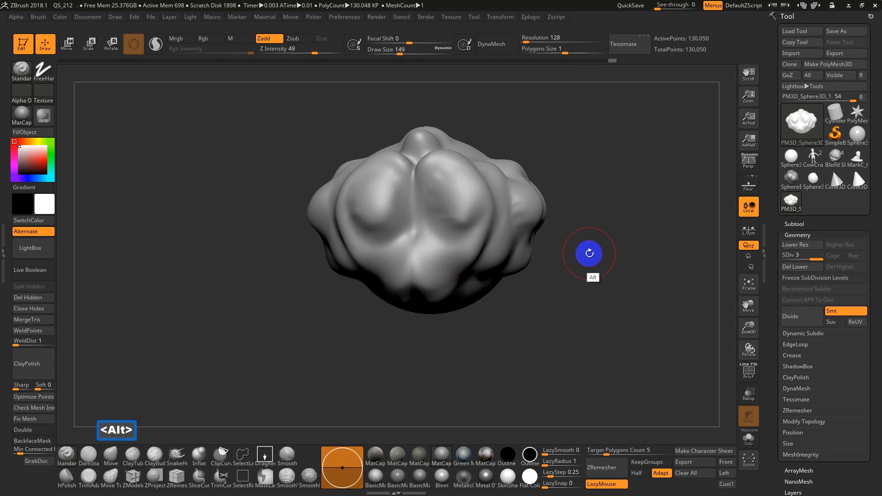
pyautogui.click(798, 317)
pyautogui.click(801, 317)
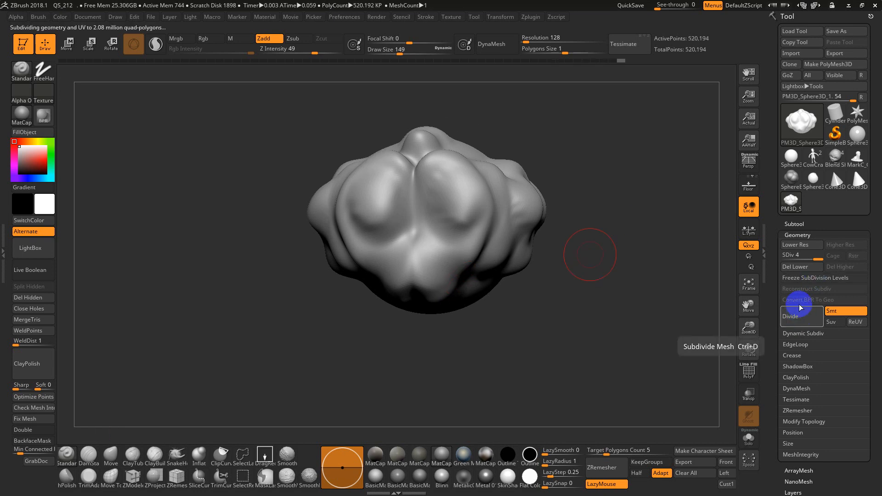
pyautogui.moveTo(633, 220); pyautogui.dragTo(627, 254)
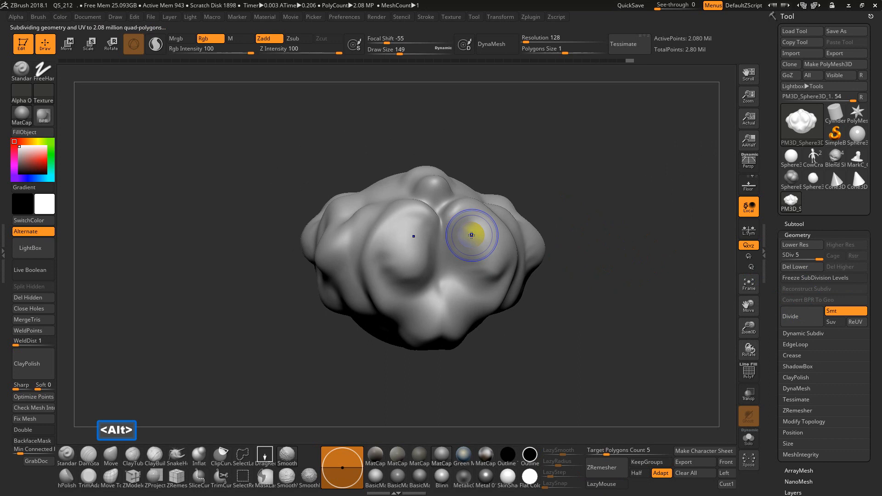
pyautogui.keyDown('shift'); pyautogui.moveTo(440, 215); pyautogui.dragTo(430, 265); pyautogui.keyUp('shift')
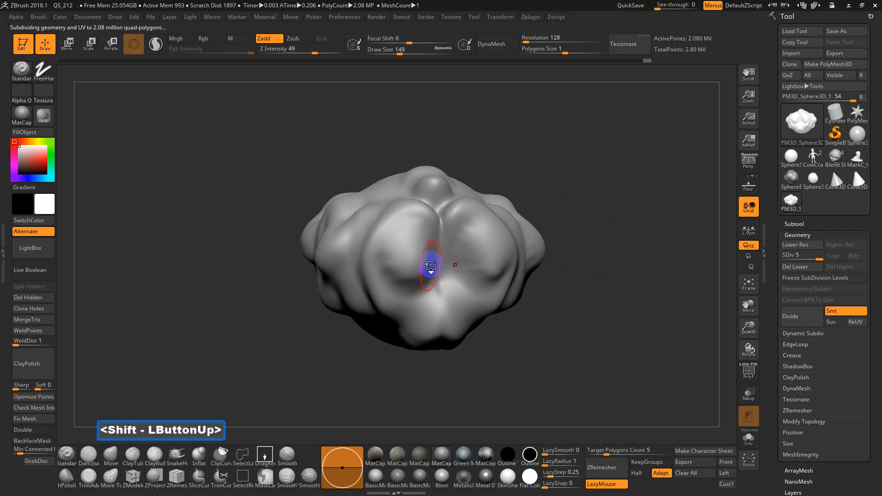
# Lower the mesh to subdivision level 1, examine the base form closely, and return to level 5.
pyautogui.hotkey('shift', 'd')
pyautogui.hotkey('shift', 'd')
pyautogui.hotkey('shift', 'd')
pyautogui.hotkey('shift', 'd')
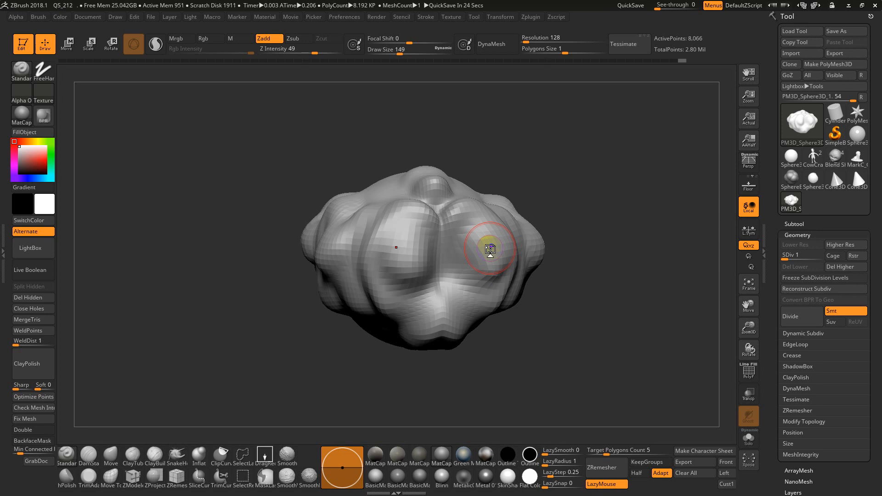
pyautogui.moveTo(595, 240)
pyautogui.mouseDown()
pyautogui.moveTo(600, 258)
pyautogui.moveTo(625, 256)
pyautogui.moveTo(624, 283)
pyautogui.moveTo(608, 249)
pyautogui.mouseUp()
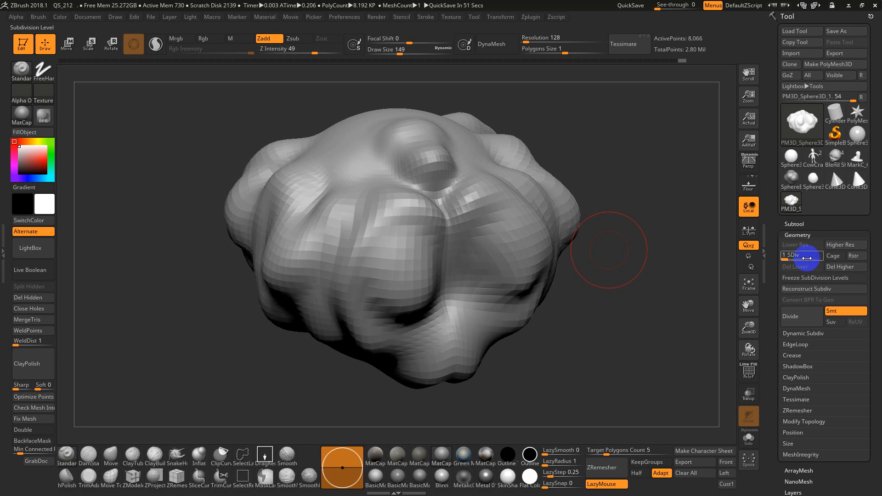
pyautogui.moveTo(788, 254); pyautogui.dragTo(823, 258)
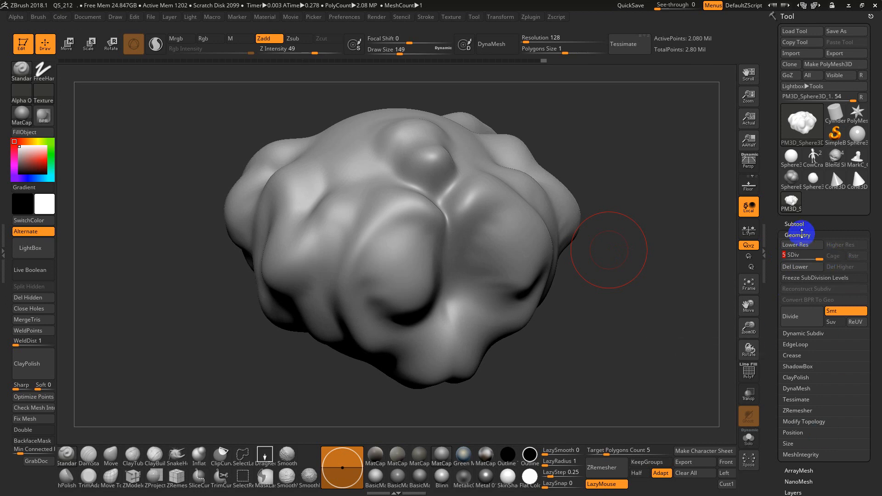
# Collapse and reopen the Geometry settings, and step through the subdivision levels from 5 to 1 and back.
pyautogui.click(802, 234)
pyautogui.moveTo(842, 363); pyautogui.dragTo(850, 321)
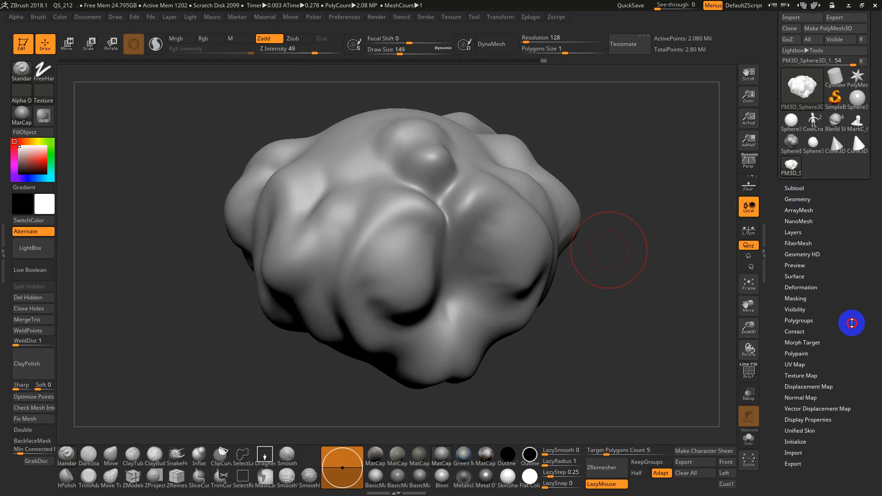
pyautogui.click(798, 194)
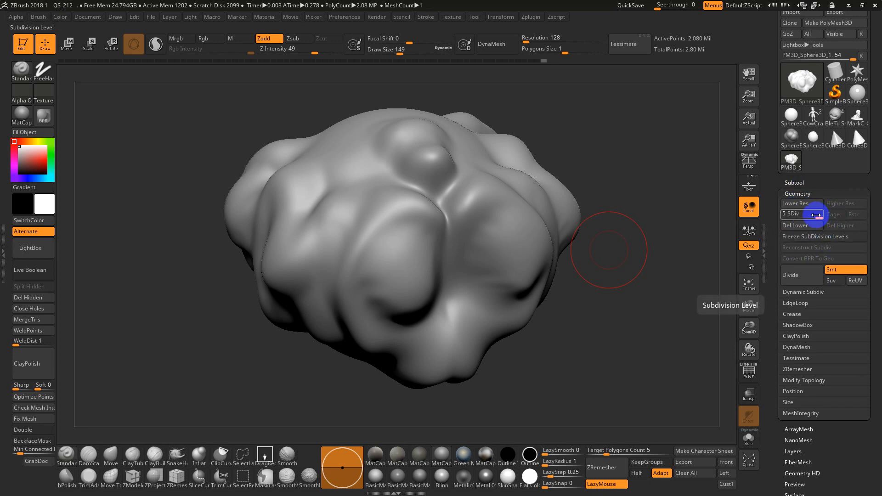
pyautogui.press('d')
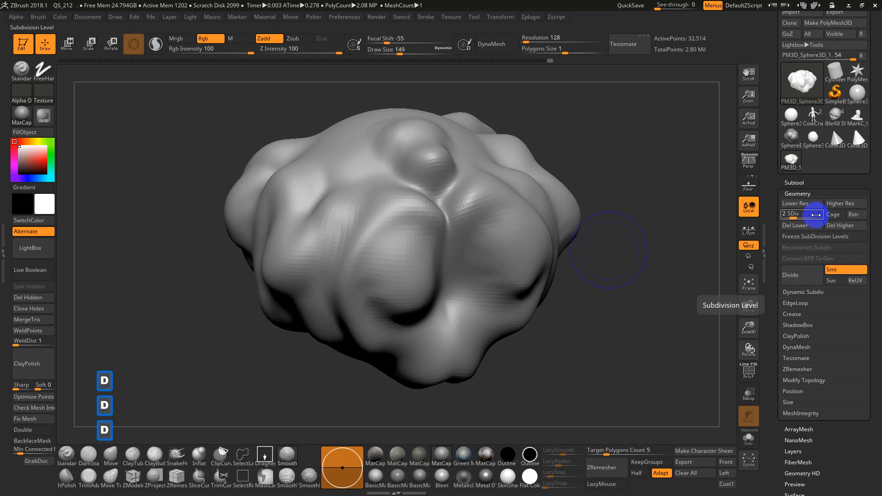
pyautogui.hotkey('shift', 'd')
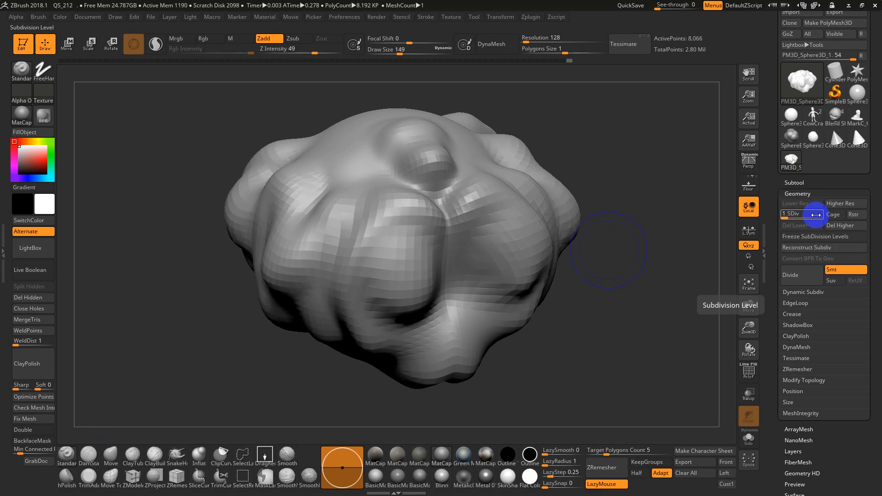
pyautogui.press('d')
pyautogui.press('d')
pyautogui.press('d')
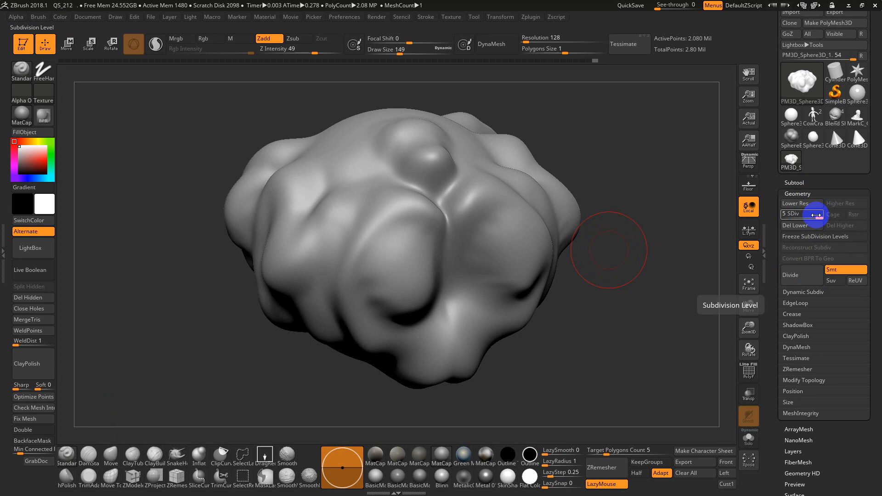
# Divide the mesh once more to subdivision level 6 and try stepping between its levels.
pyautogui.hotkey('ctrl', 'd')
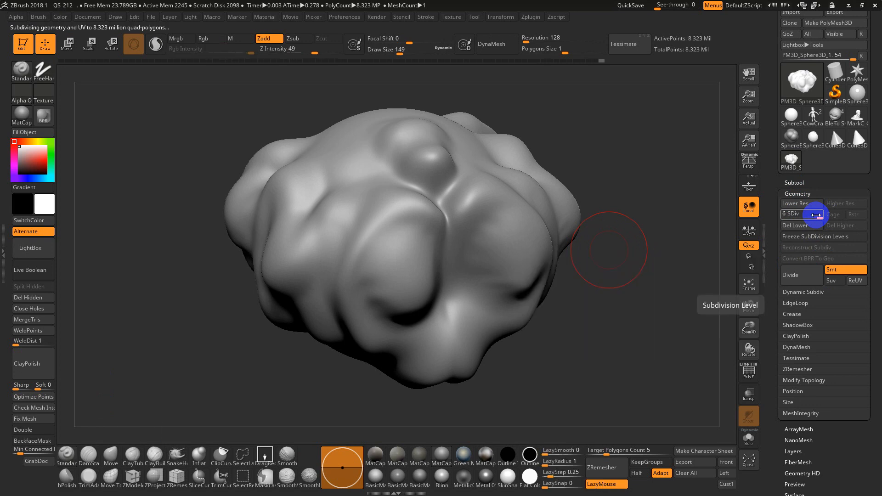
pyautogui.press('d')
pyautogui.hotkey('shift', 'd')
pyautogui.hotkey('shift', 'd')
pyautogui.hotkey('shift', 'd')
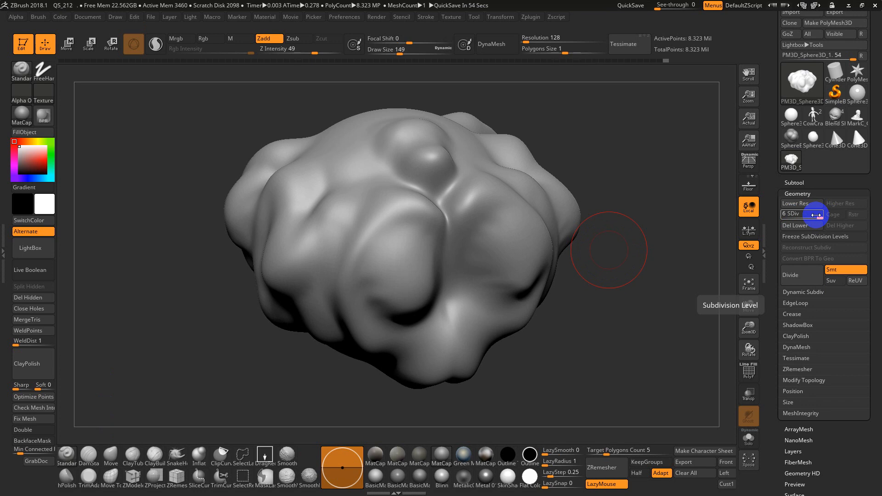
# Delete all subdivision levels above level 1 and show the polygon wireframe on the form.
pyautogui.moveTo(816, 217); pyautogui.dragTo(684, 266)
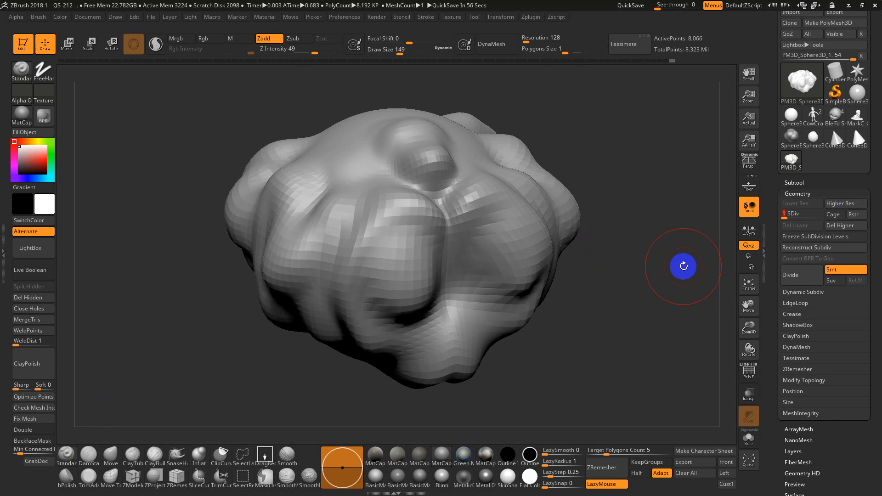
pyautogui.click(839, 226)
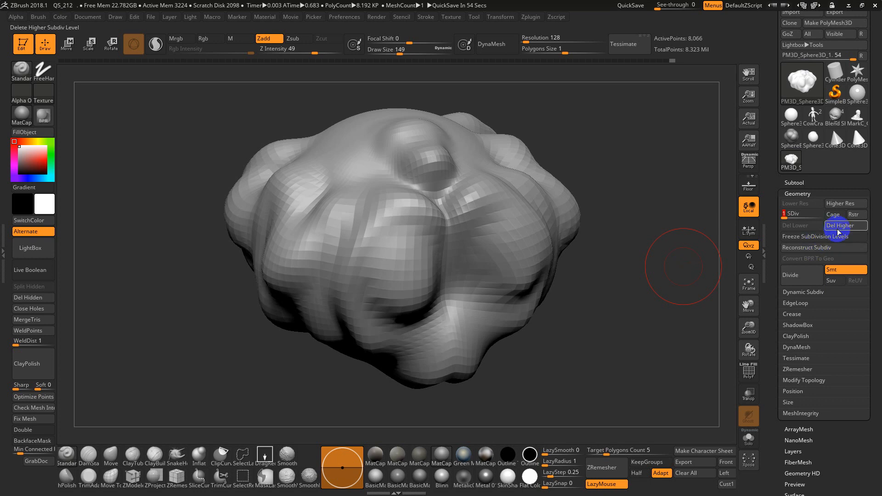
pyautogui.keyDown('alt'); pyautogui.moveTo(626, 197); pyautogui.dragTo(681, 326); pyautogui.keyUp('alt')
pyautogui.hotkey('shift', 'f')
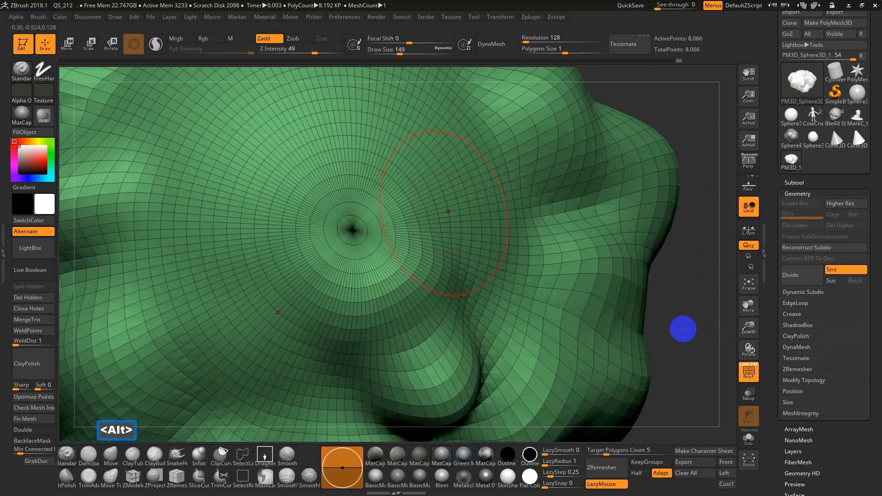
# Frame the form and try pulling both sides outward into long arms with the Move brush at draw size 305.
pyautogui.press('f')
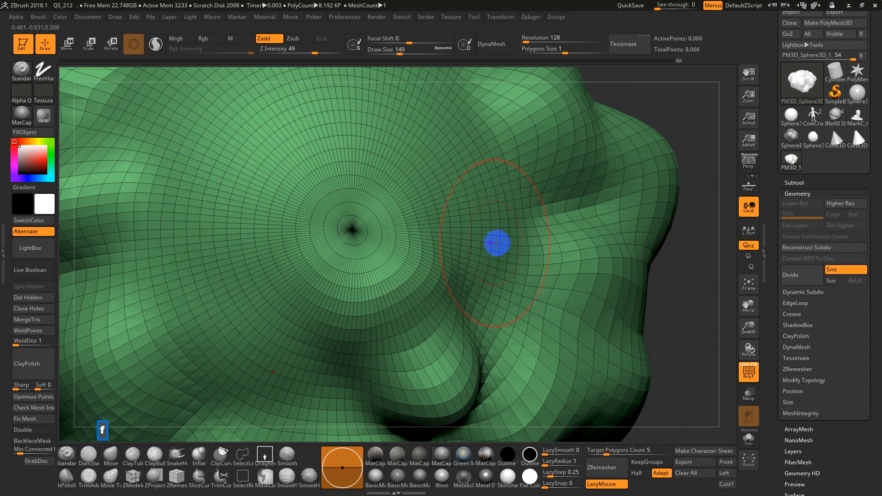
pyautogui.moveTo(629, 282); pyautogui.dragTo(525, 253)
pyautogui.click(114, 456)
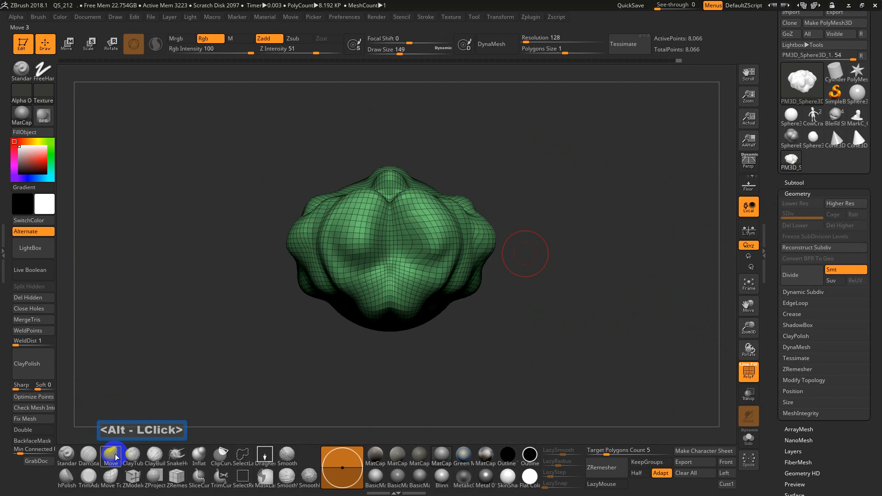
pyautogui.press('s')
pyautogui.moveTo(487, 233)
pyautogui.mouseDown()
pyautogui.moveTo(573, 158)
pyautogui.moveTo(738, 280)
pyautogui.moveTo(748, 255)
pyautogui.mouseUp()
pyautogui.moveTo(600, 244); pyautogui.dragTo(689, 292)
pyautogui.moveTo(529, 259)
pyautogui.mouseDown()
pyautogui.moveTo(518, 241)
pyautogui.moveTo(524, 222)
pyautogui.mouseUp()
pyautogui.moveTo(575, 248)
pyautogui.mouseDown()
pyautogui.moveTo(571, 218)
pyautogui.moveTo(516, 239)
pyautogui.moveTo(561, 240)
pyautogui.mouseUp()
# Undo the Move brush pulls on both sides of the form.
pyautogui.hotkey('ctrl', 'z')
pyautogui.hotkey('ctrl', 'z')
pyautogui.hotkey('ctrl', 'z')
pyautogui.hotkey('ctrl', 'z')
pyautogui.hotkey('ctrl', 'z')
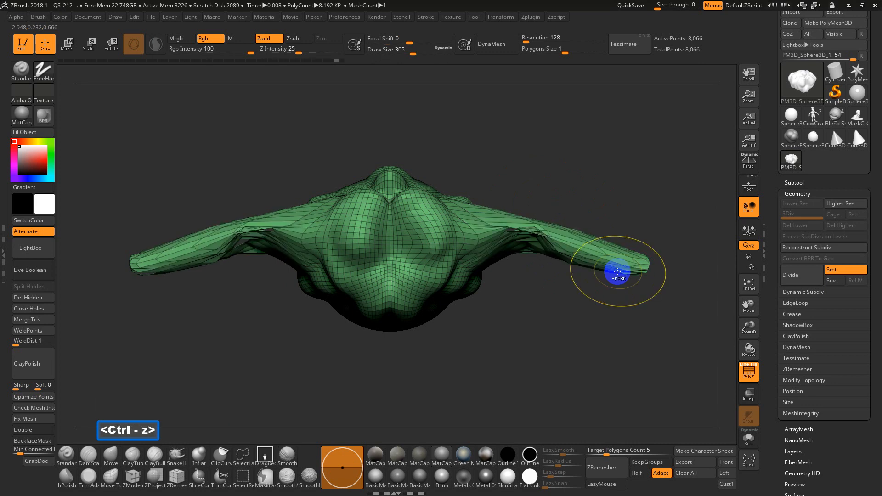
# Inspect the form without and with the polygon wireframe, try DynaMesh at resolution 128, and undo it.
pyautogui.hotkey('shift', 'f')
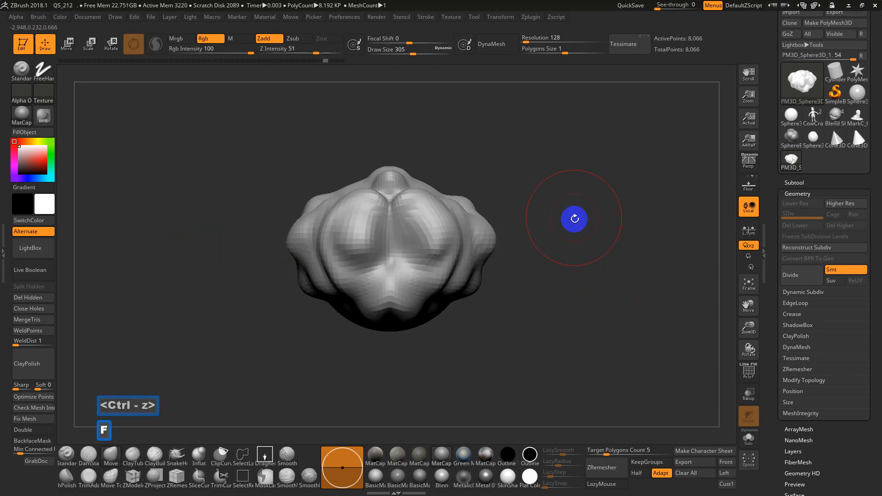
pyautogui.moveTo(573, 216)
pyautogui.mouseDown()
pyautogui.moveTo(584, 248)
pyautogui.moveTo(580, 241)
pyautogui.mouseUp()
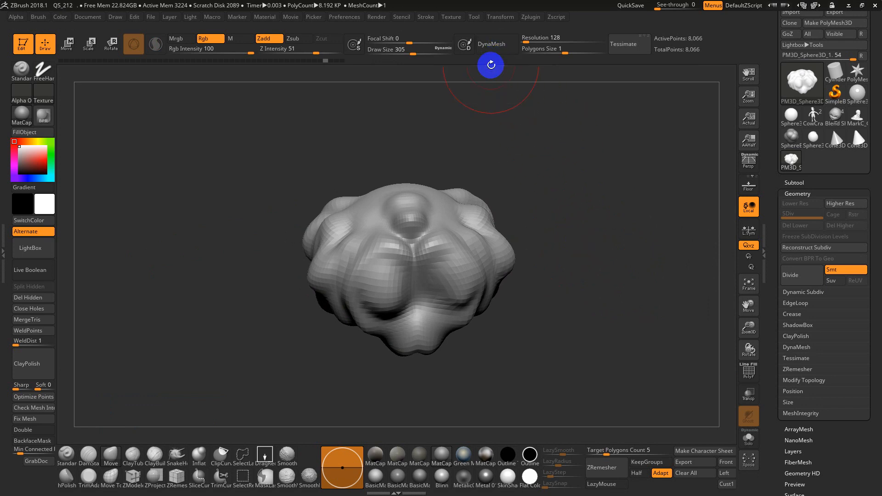
pyautogui.hotkey('shift', 'f')
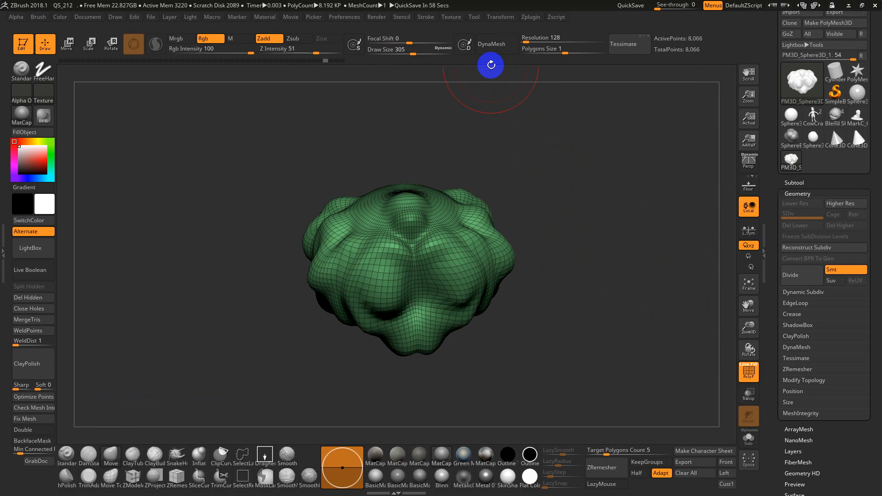
pyautogui.click(509, 49)
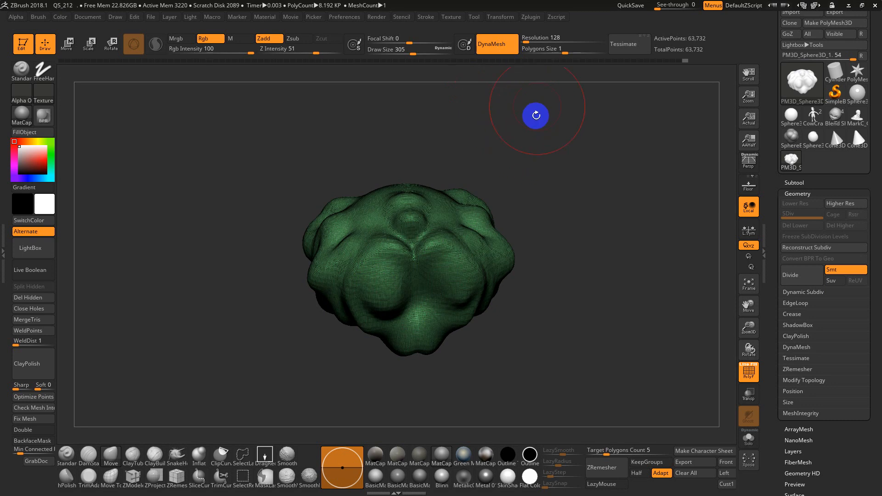
pyautogui.hotkey('ctrl', 'z')
# Remesh the form with DynaMesh at resolution 16 and inspect the coarse mesh from several sides.
pyautogui.moveTo(528, 38); pyautogui.dragTo(522, 39)
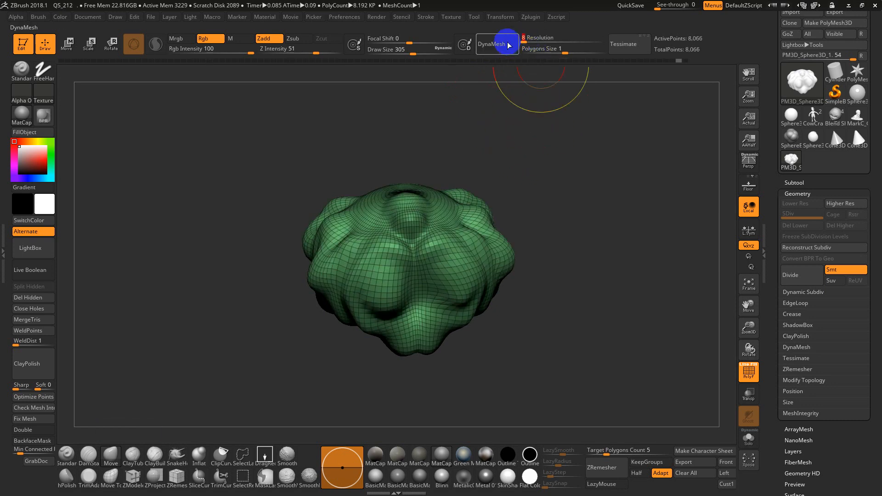
pyautogui.click(509, 45)
pyautogui.moveTo(502, 187); pyautogui.dragTo(583, 207)
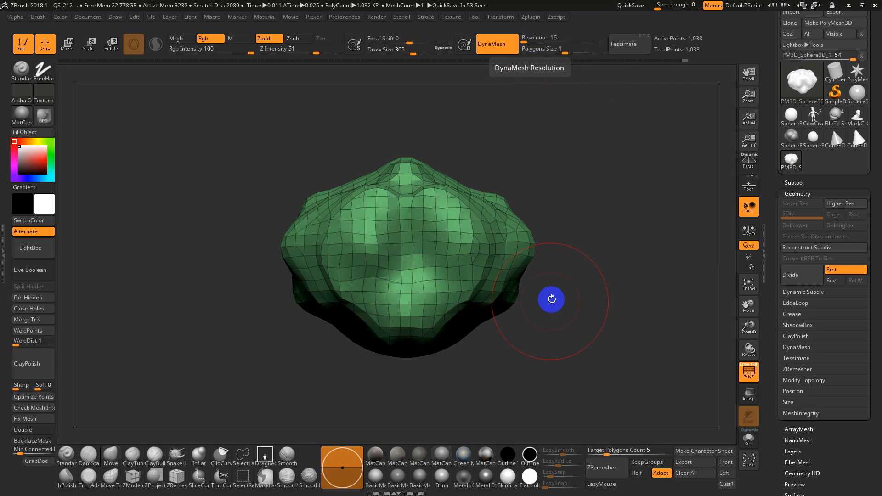
pyautogui.keyDown('shift'); pyautogui.moveTo(551, 300); pyautogui.dragTo(586, 307); pyautogui.keyUp('shift')
pyautogui.keyDown('shift'); pyautogui.moveTo(531, 328); pyautogui.dragTo(571, 118); pyautogui.keyUp('shift')
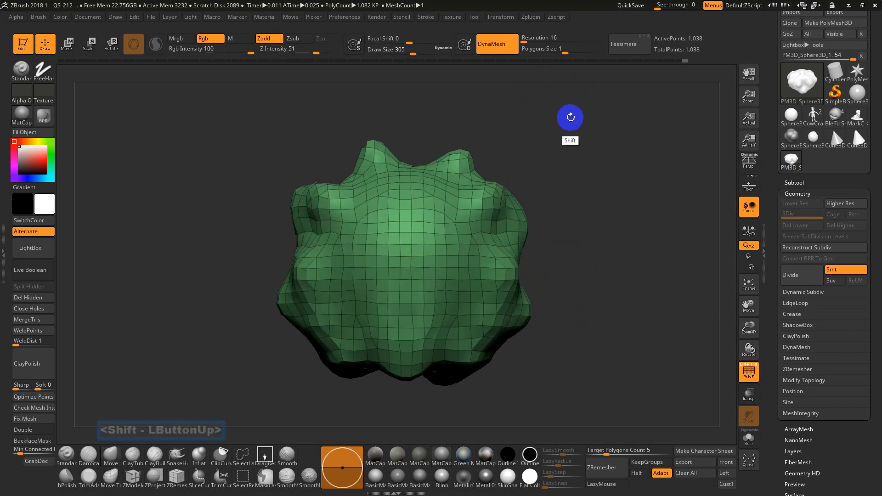
pyautogui.moveTo(572, 234); pyautogui.dragTo(593, 290)
pyautogui.keyDown('shift'); pyautogui.moveTo(584, 301); pyautogui.dragTo(493, 310); pyautogui.keyUp('shift')
# Pull both sides outward into long arms with the Move brush and refresh the DynaMesh to even out the stretched polygons.
pyautogui.keyDown('alt'); pyautogui.moveTo(499, 313); pyautogui.dragTo(511, 296); pyautogui.keyUp('alt')
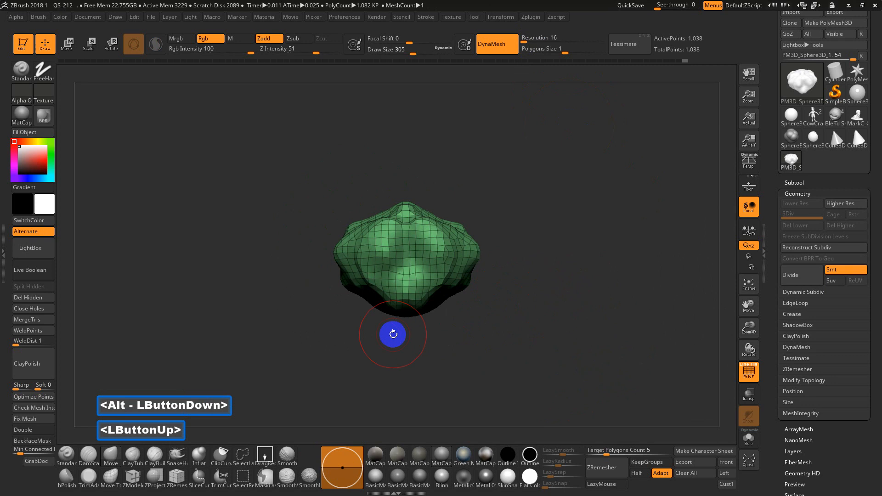
pyautogui.moveTo(471, 252)
pyautogui.mouseDown()
pyautogui.moveTo(623, 208)
pyautogui.moveTo(677, 231)
pyautogui.mouseUp()
pyautogui.moveTo(638, 269); pyautogui.dragTo(623, 263)
pyautogui.moveTo(496, 271); pyautogui.dragTo(500, 243)
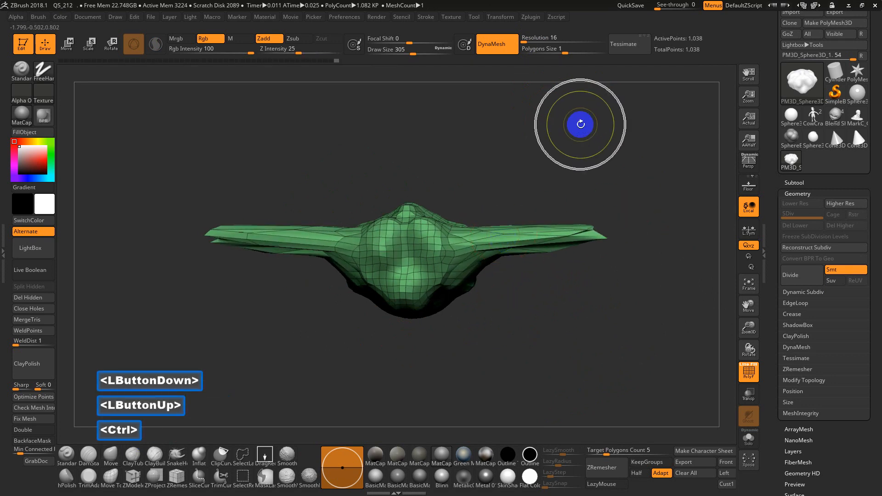
pyautogui.keyDown('ctrl'); pyautogui.moveTo(643, 115); pyautogui.dragTo(600, 207); pyautogui.keyUp('ctrl')
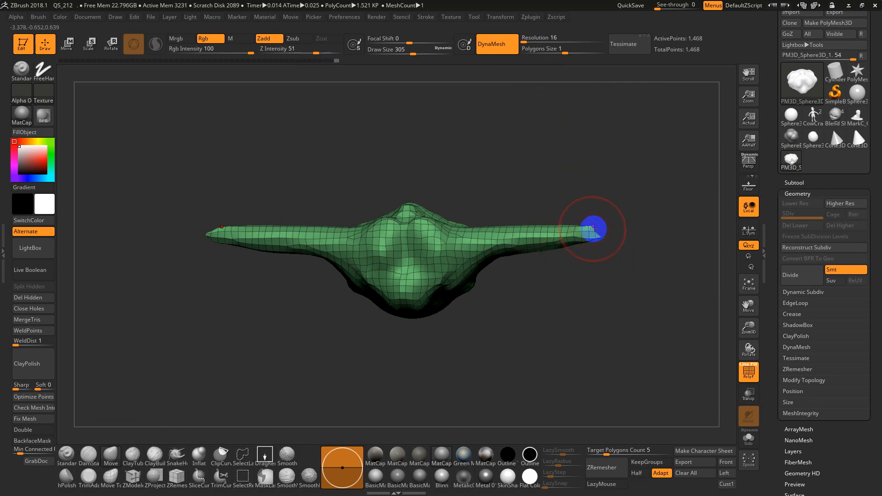
# Pull long curved horns out of the upper body with the SnakeHook brush and refresh the DynaMesh.
pyautogui.click(177, 454)
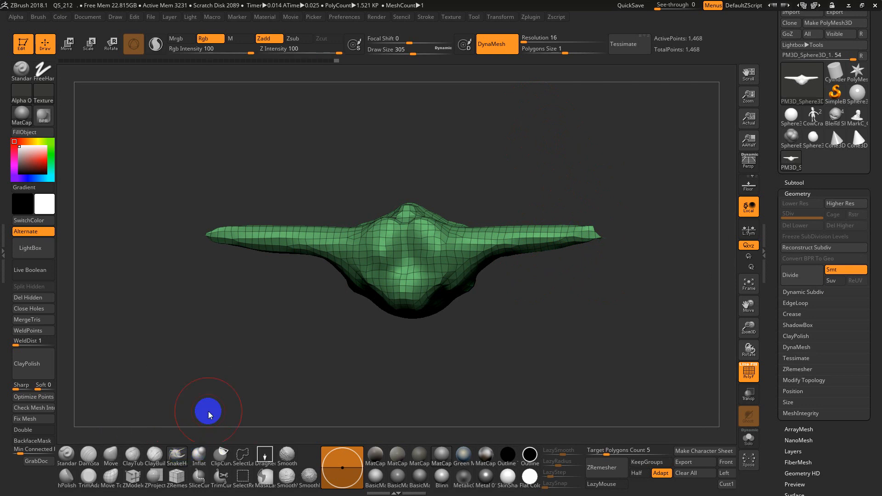
pyautogui.moveTo(444, 225)
pyautogui.mouseDown()
pyautogui.moveTo(496, 140)
pyautogui.moveTo(634, 98)
pyautogui.moveTo(630, 105)
pyautogui.mouseUp()
pyautogui.hotkey('ctrl', 'z')
pyautogui.moveTo(462, 207)
pyautogui.mouseDown()
pyautogui.moveTo(491, 142)
pyautogui.moveTo(538, 130)
pyautogui.moveTo(540, 112)
pyautogui.moveTo(636, 179)
pyautogui.mouseUp()
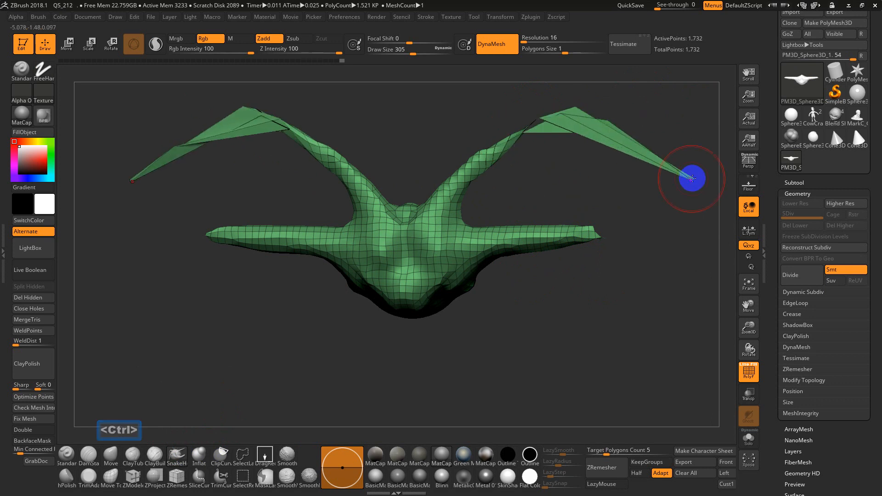
pyautogui.press('ctrl')
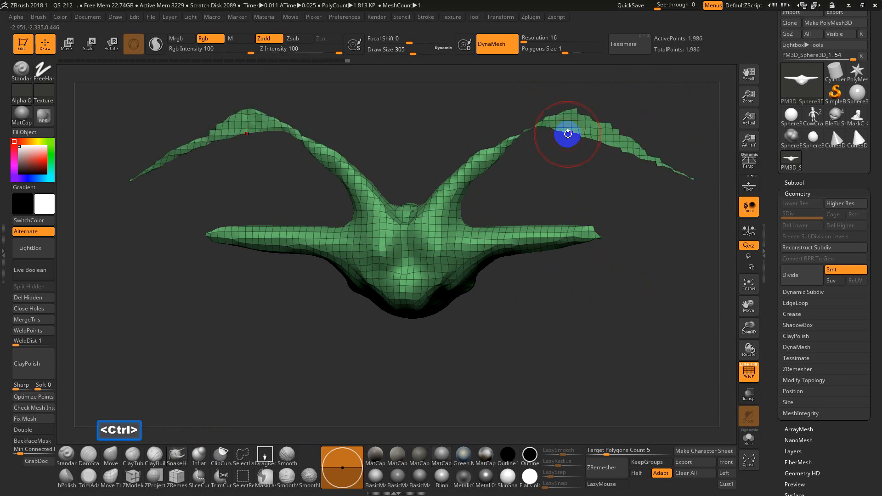
# Thicken the thin curved horns with the Inflat brush, refreshing the DynaMesh between strokes.
pyautogui.click(199, 455)
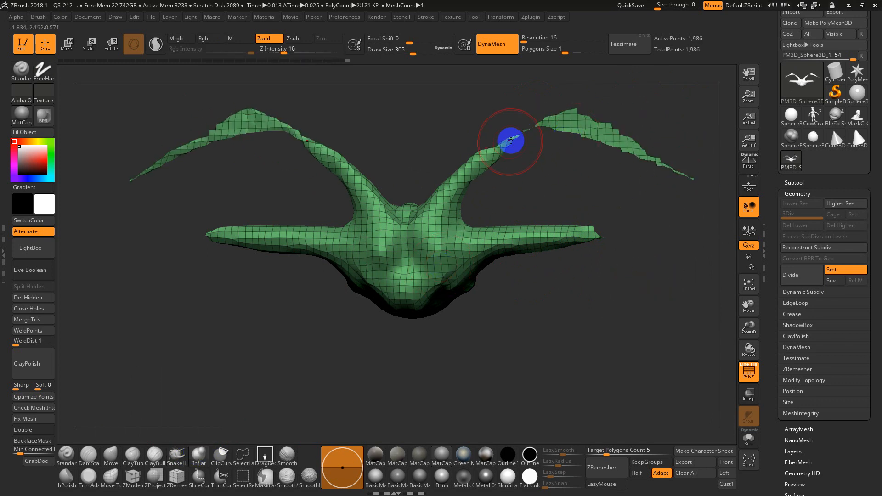
pyautogui.moveTo(552, 116); pyautogui.dragTo(550, 121)
pyautogui.moveTo(551, 121); pyautogui.dragTo(644, 149, button='right')
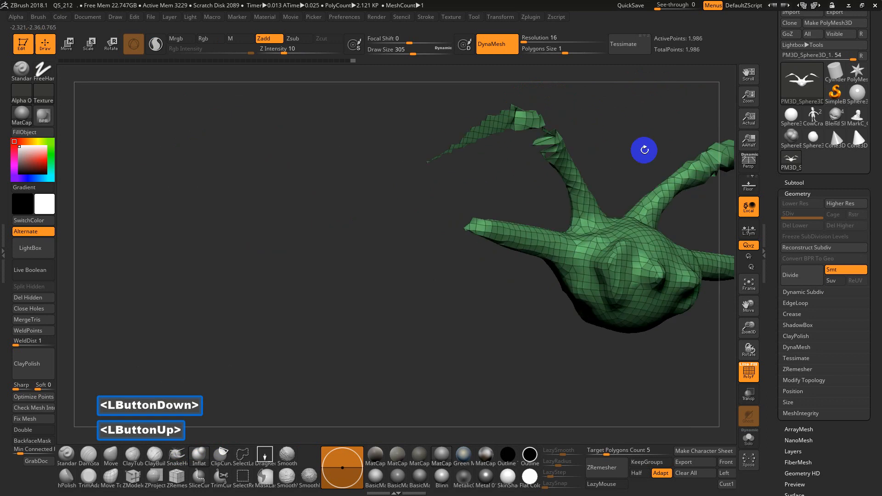
pyautogui.moveTo(623, 136)
pyautogui.keyDown('ctrl'); pyautogui.mouseDown()
pyautogui.moveTo(548, 148)
pyautogui.moveTo(519, 128)
pyautogui.moveTo(528, 120)
pyautogui.moveTo(511, 136)
pyautogui.mouseUp(); pyautogui.keyUp('ctrl')
pyautogui.moveTo(639, 151)
pyautogui.keyDown('ctrl'); pyautogui.mouseDown()
pyautogui.moveTo(588, 271)
pyautogui.moveTo(599, 293)
pyautogui.moveTo(621, 250)
pyautogui.moveTo(513, 131)
pyautogui.moveTo(601, 162)
pyautogui.moveTo(545, 144)
pyautogui.mouseUp(); pyautogui.keyUp('ctrl')
pyautogui.keyDown('ctrl'); pyautogui.moveTo(595, 198); pyautogui.dragTo(623, 252); pyautogui.keyUp('ctrl')
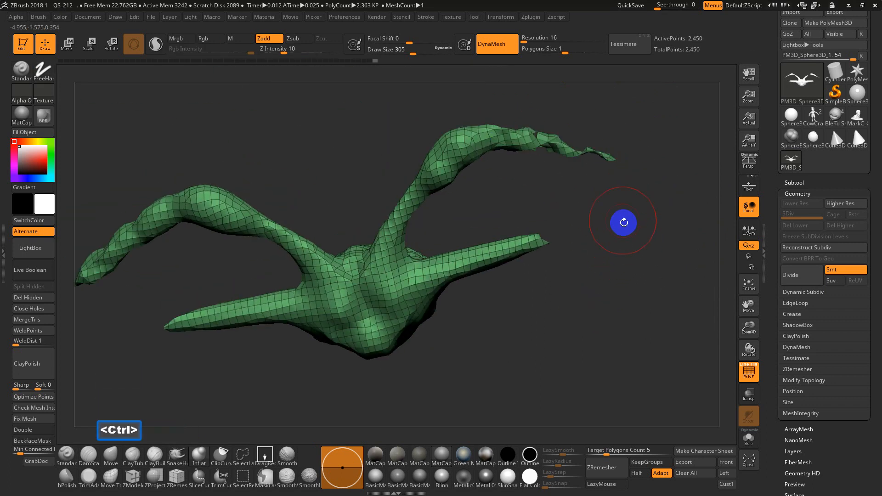
# Try remeshing the horned form with DynaMesh at resolution 128.
pyautogui.click(527, 40)
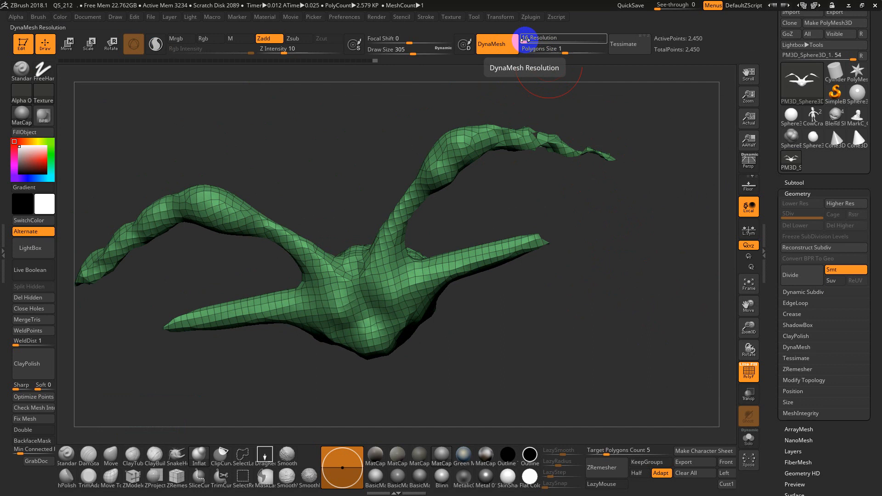
pyautogui.moveTo(525, 39); pyautogui.dragTo(531, 40)
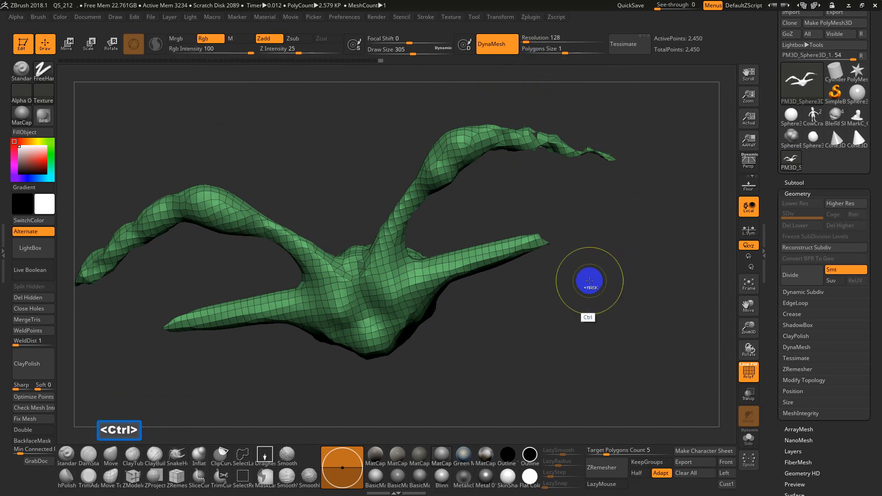
pyautogui.keyDown('ctrl'); pyautogui.moveTo(589, 294); pyautogui.dragTo(584, 165); pyautogui.keyUp('ctrl')
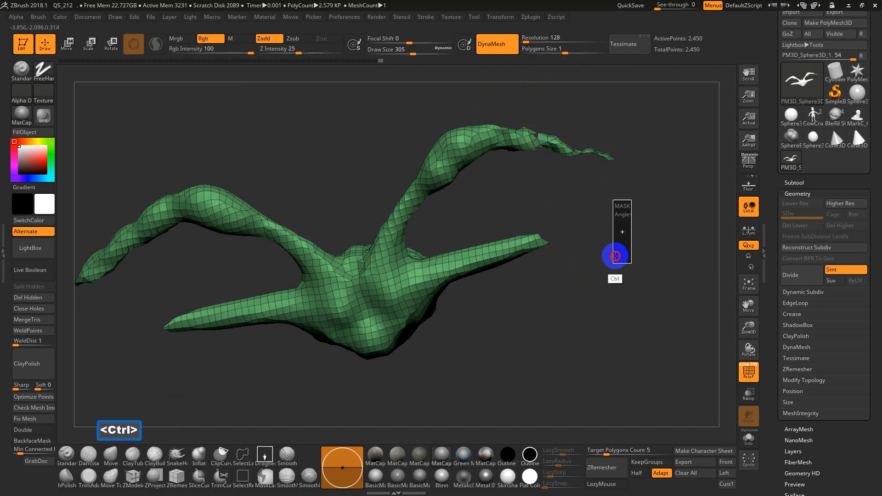
pyautogui.keyDown('ctrl'); pyautogui.click(626, 246); pyautogui.keyUp('ctrl')
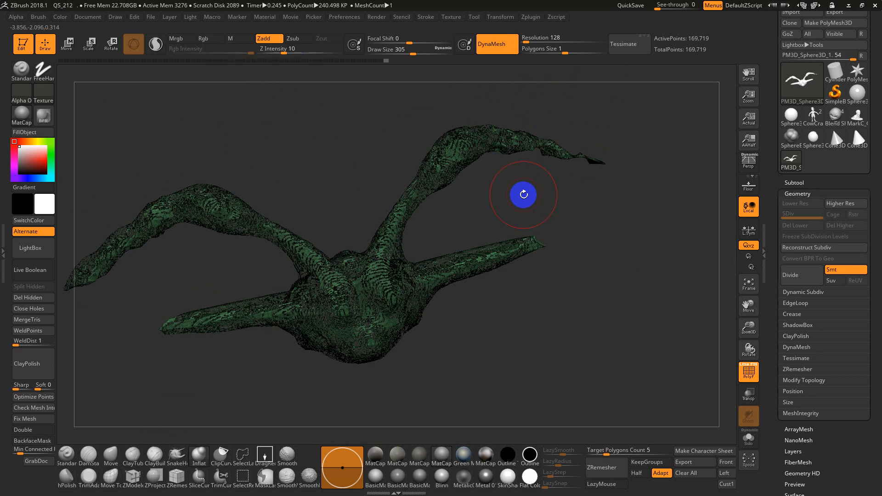
# Undo the resolution 128 remesh, the horn inflation, and the outer horn extensions.
pyautogui.press('ctrl')
pyautogui.hotkey('ctrl', 'z')
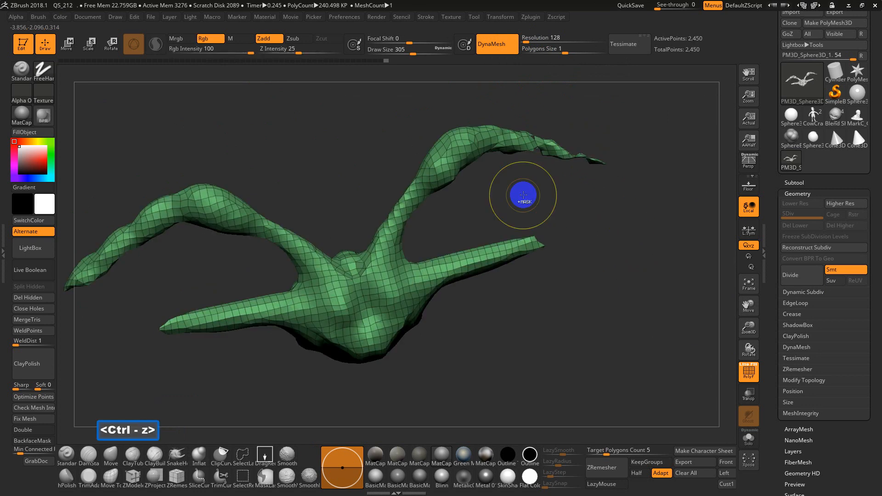
pyautogui.hotkey('ctrl', 'z')
pyautogui.hotkey('ctrl', 'z')
pyautogui.hotkey('ctrl', 'z')
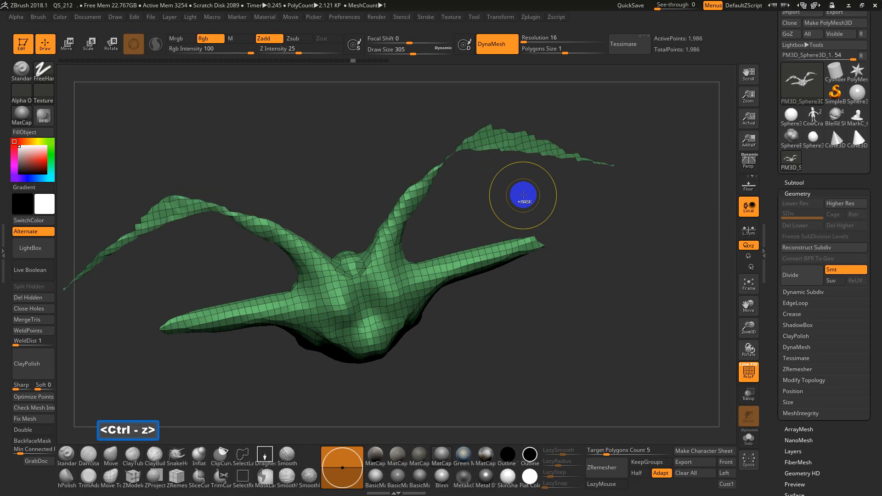
pyautogui.hotkey('ctrl', 'z')
# Remesh the form with DynaMesh at resolution 384 and inspect its dense surface with the polygon wireframe hidden.
pyautogui.click(527, 38)
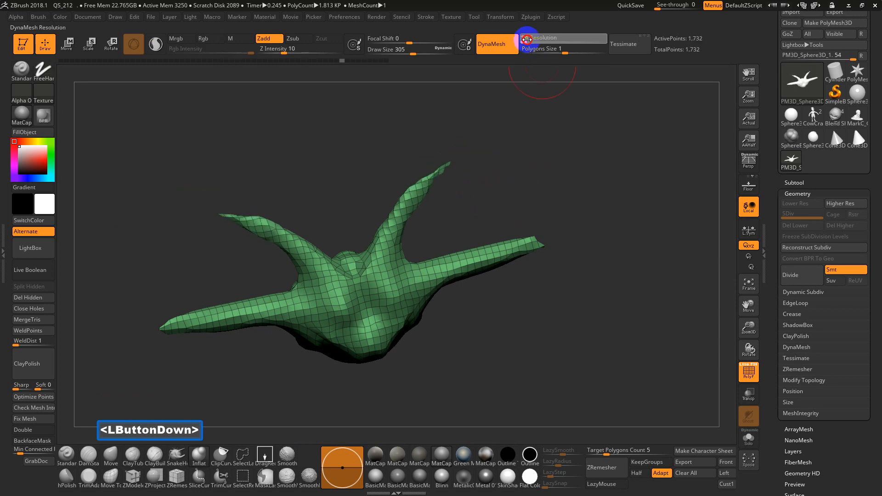
pyautogui.moveTo(526, 39); pyautogui.dragTo(531, 42)
pyautogui.press('ctrl')
pyautogui.press('ctrl')
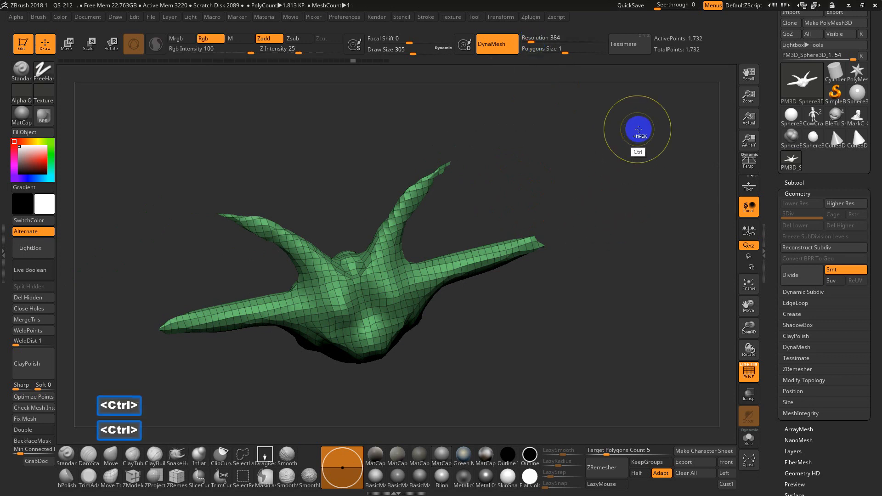
pyautogui.moveTo(421, 180); pyautogui.dragTo(426, 191)
pyautogui.moveTo(604, 136)
pyautogui.keyDown('ctrl'); pyautogui.mouseDown()
pyautogui.moveTo(589, 172)
pyautogui.moveTo(609, 159)
pyautogui.mouseUp(); pyautogui.keyUp('ctrl')
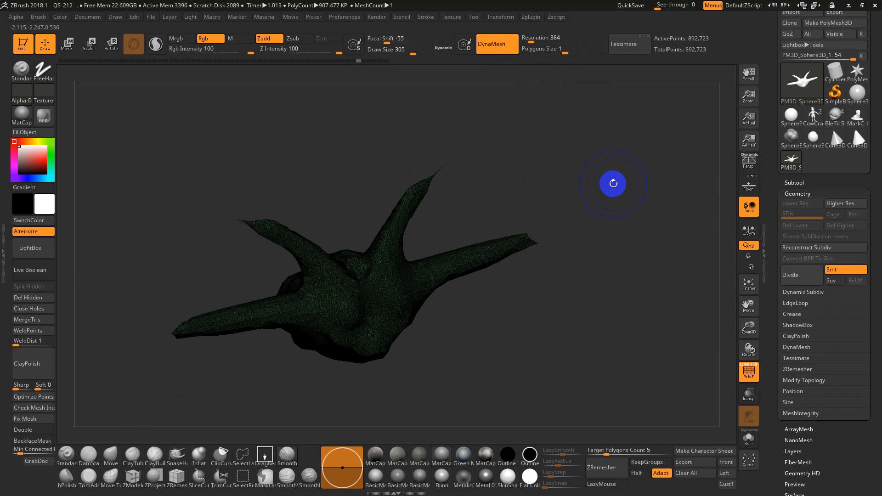
pyautogui.hotkey('shift', 'f')
pyautogui.moveTo(601, 194); pyautogui.dragTo(583, 202)
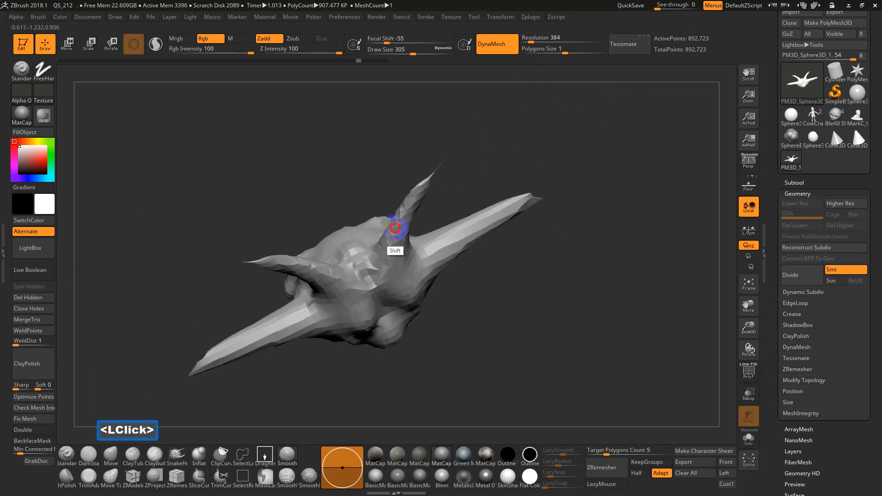
pyautogui.press('alt')
pyautogui.moveTo(446, 330); pyautogui.dragTo(496, 269)
# Show the polygon wireframe and remesh the form with DynaMesh at resolution 32.
pyautogui.hotkey('shift', 'f')
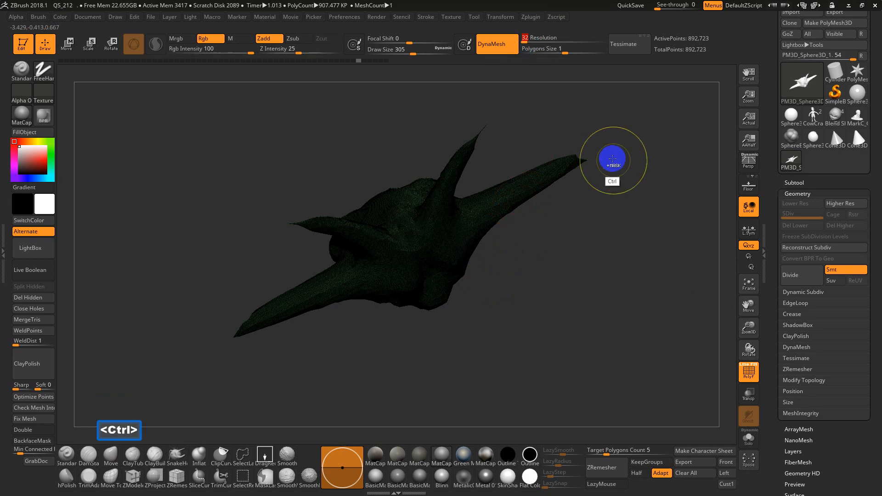
pyautogui.keyDown('ctrl'); pyautogui.moveTo(598, 171); pyautogui.dragTo(526, 115); pyautogui.keyUp('ctrl')
# Enlarge the ends of the upper horns with the Inflat brush, refresh the DynaMesh, and smooth both tips.
pyautogui.moveTo(480, 169)
pyautogui.mouseDown()
pyautogui.moveTo(624, 110)
pyautogui.moveTo(490, 165)
pyautogui.moveTo(539, 130)
pyautogui.mouseUp()
pyautogui.press('ctrl')
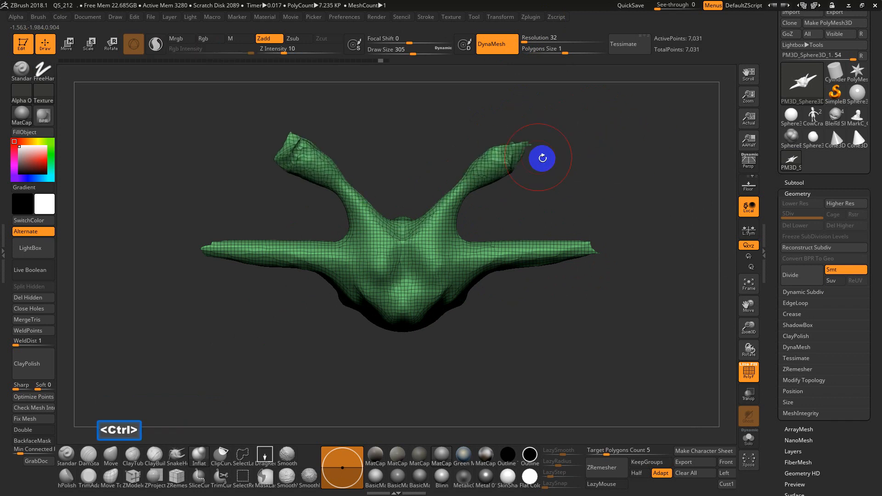
pyautogui.keyDown('shift'); pyautogui.moveTo(295, 148); pyautogui.dragTo(299, 142); pyautogui.keyUp('shift')
pyautogui.keyDown('shift'); pyautogui.moveTo(503, 156); pyautogui.dragTo(513, 153); pyautogui.keyUp('shift')
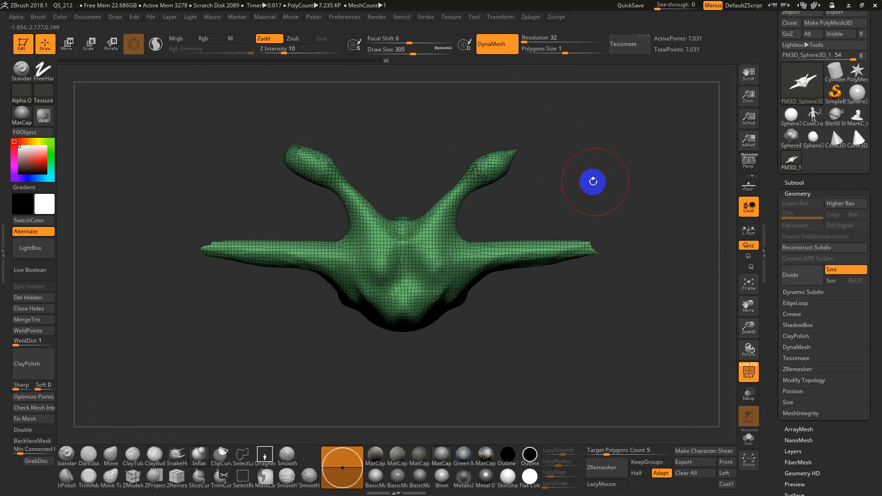
# Turn off DynaMesh and hide the polygon wireframe on the horned form.
pyautogui.keyDown('alt'); pyautogui.moveTo(595, 183); pyautogui.dragTo(551, 153); pyautogui.keyUp('alt')
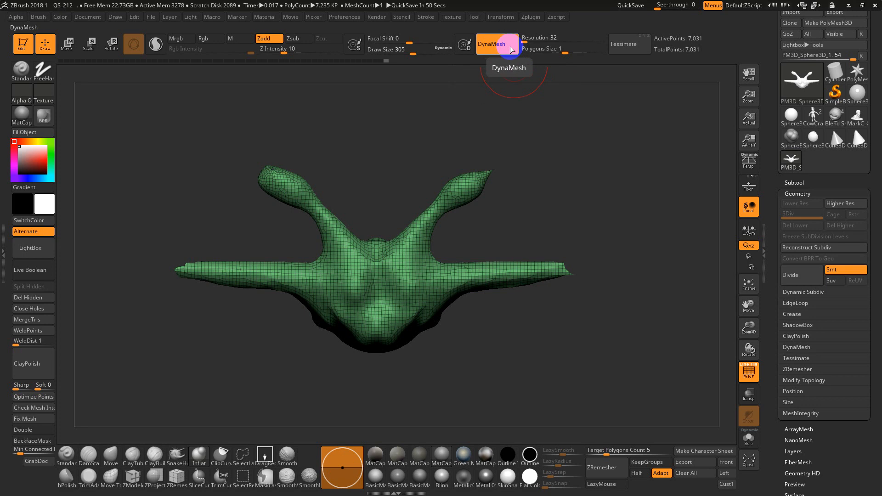
pyautogui.keyDown('alt'); pyautogui.moveTo(537, 144); pyautogui.dragTo(594, 144); pyautogui.keyUp('alt')
pyautogui.hotkey('shift', 'f')
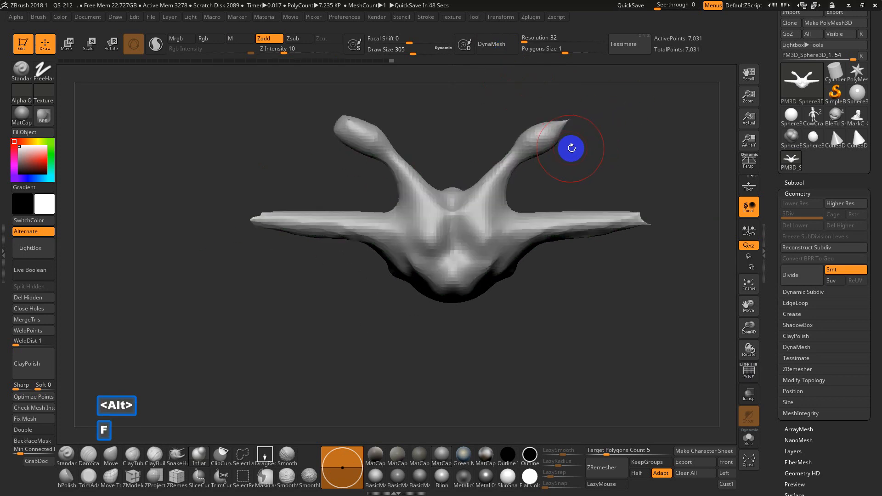
# Set the brush size to 140 and mask the front of the body below the bases of the upper horns.
pyautogui.press('s')
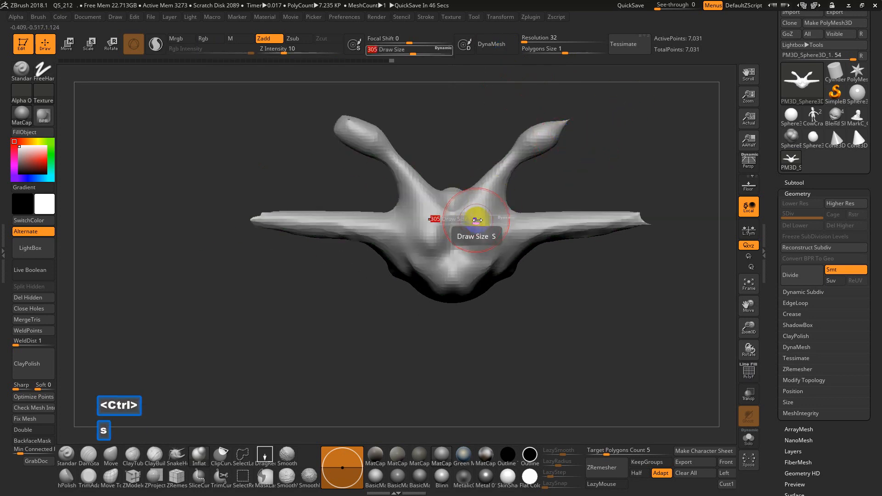
pyautogui.moveTo(475, 220)
pyautogui.mouseDown()
pyautogui.moveTo(461, 219)
pyautogui.moveTo(443, 187)
pyautogui.moveTo(478, 237)
pyautogui.moveTo(481, 204)
pyautogui.mouseUp()
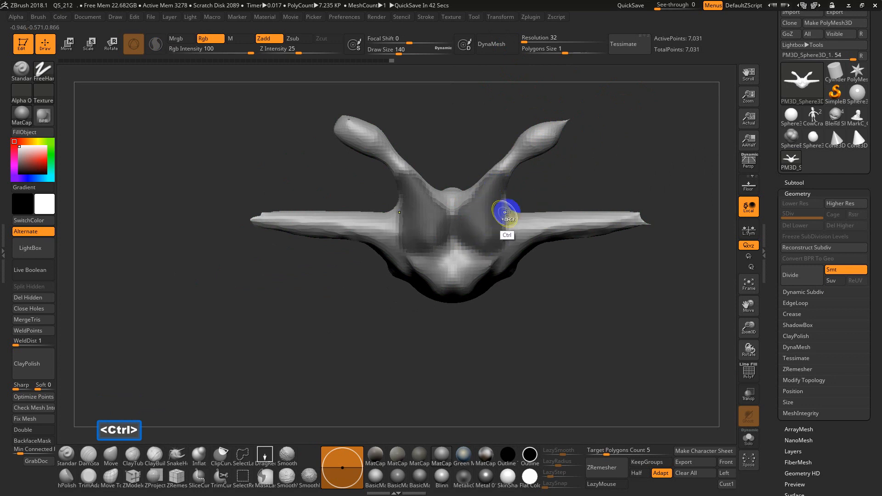
pyautogui.moveTo(536, 183)
pyautogui.mouseDown()
pyautogui.moveTo(557, 186)
pyautogui.moveTo(514, 213)
pyautogui.mouseUp()
pyautogui.moveTo(452, 249)
pyautogui.keyDown('ctrl'); pyautogui.mouseDown()
pyautogui.moveTo(509, 242)
pyautogui.moveTo(506, 257)
pyautogui.moveTo(511, 203)
pyautogui.moveTo(512, 247)
pyautogui.mouseUp(); pyautogui.keyUp('ctrl')
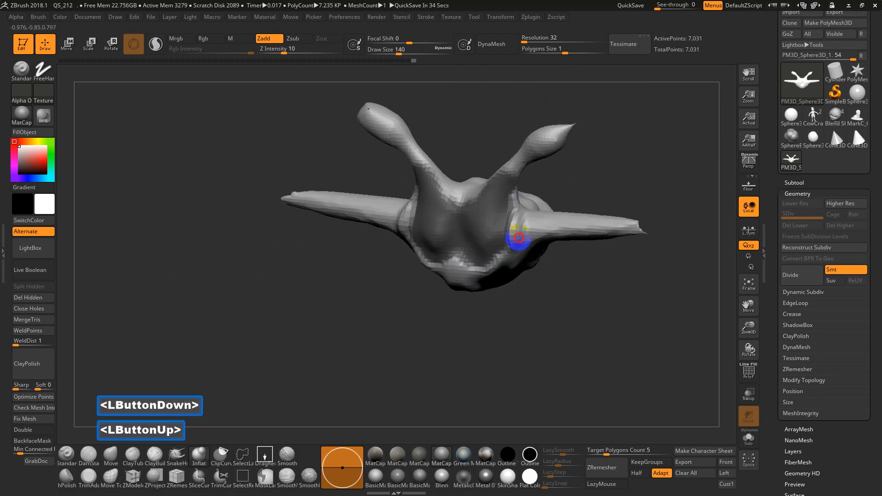
# Sculpt raised edges around the masked area, along the upper horns, side arms and lower front, with the Standard brush.
pyautogui.keyDown('alt'); pyautogui.moveTo(536, 193); pyautogui.dragTo(579, 181); pyautogui.keyUp('alt')
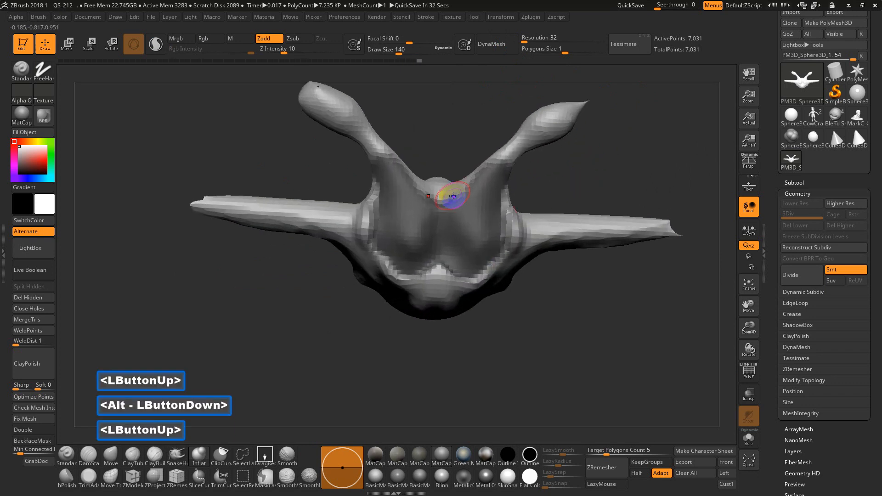
pyautogui.moveTo(453, 196)
pyautogui.mouseDown(button='right')
pyautogui.moveTo(571, 198)
pyautogui.moveTo(456, 178)
pyautogui.mouseUp(button='right')
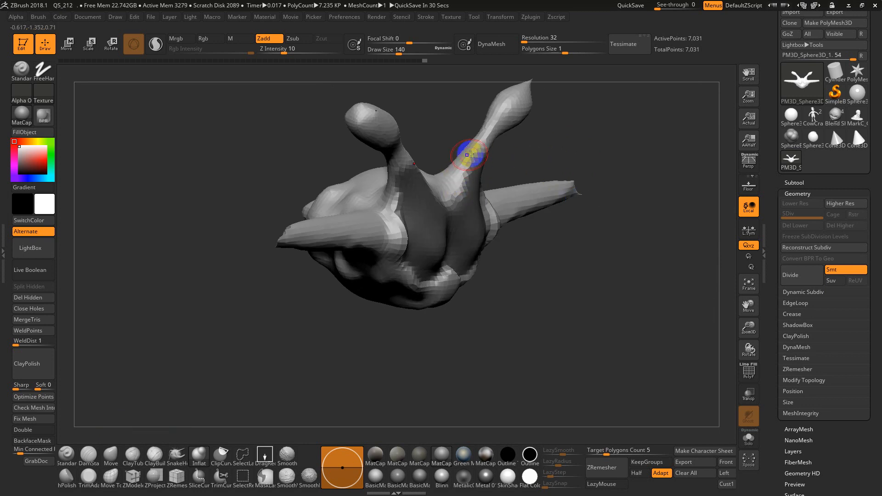
pyautogui.moveTo(469, 155); pyautogui.dragTo(478, 157)
pyautogui.moveTo(452, 196); pyautogui.dragTo(461, 176)
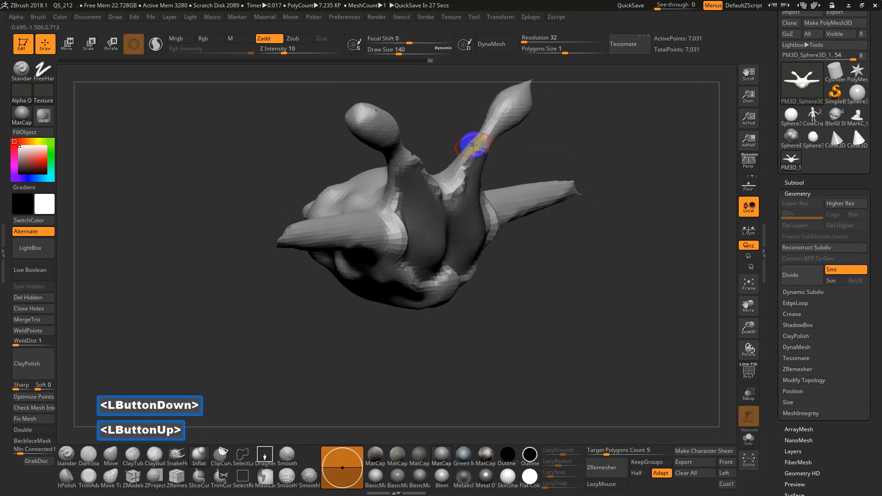
pyautogui.keyDown('shift'); pyautogui.moveTo(509, 128); pyautogui.dragTo(512, 148, button='right'); pyautogui.keyUp('shift')
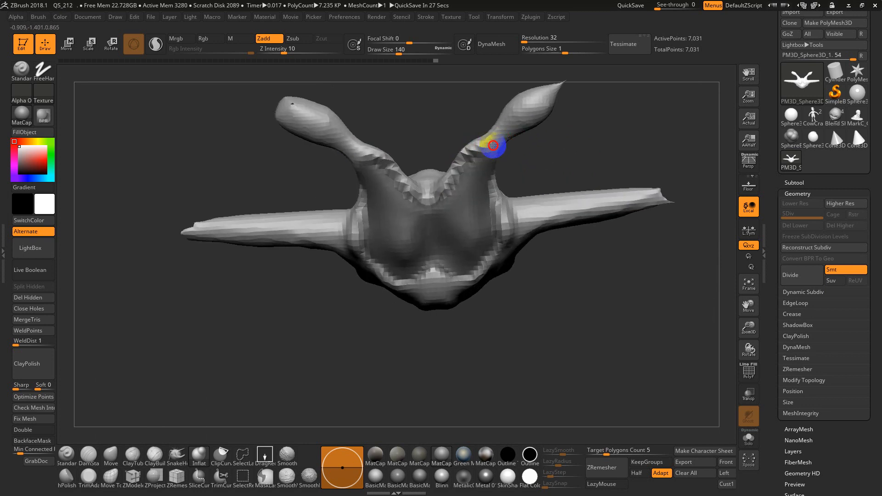
pyautogui.moveTo(517, 139); pyautogui.dragTo(547, 144)
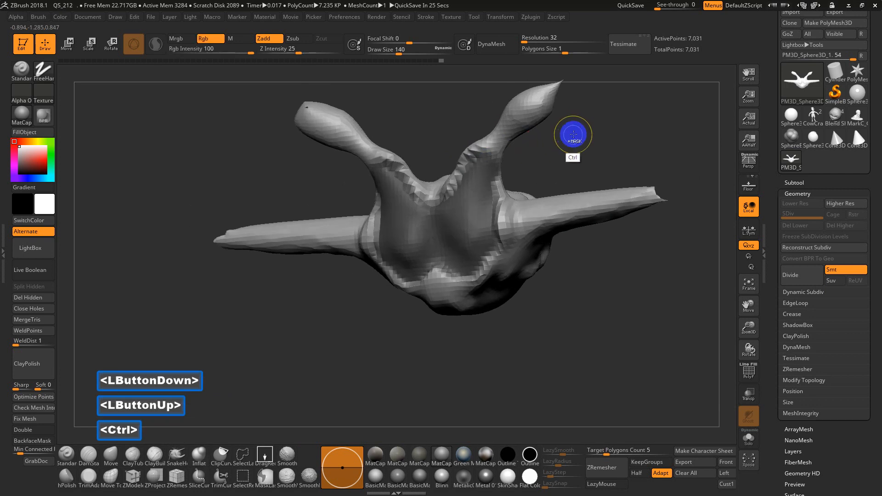
# Invert and clear the mask on the body and remesh the form with DynaMesh at resolution 32.
pyautogui.keyDown('ctrl'); pyautogui.click(581, 130); pyautogui.keyUp('ctrl')
pyautogui.keyDown('ctrl'); pyautogui.click(577, 133); pyautogui.keyUp('ctrl')
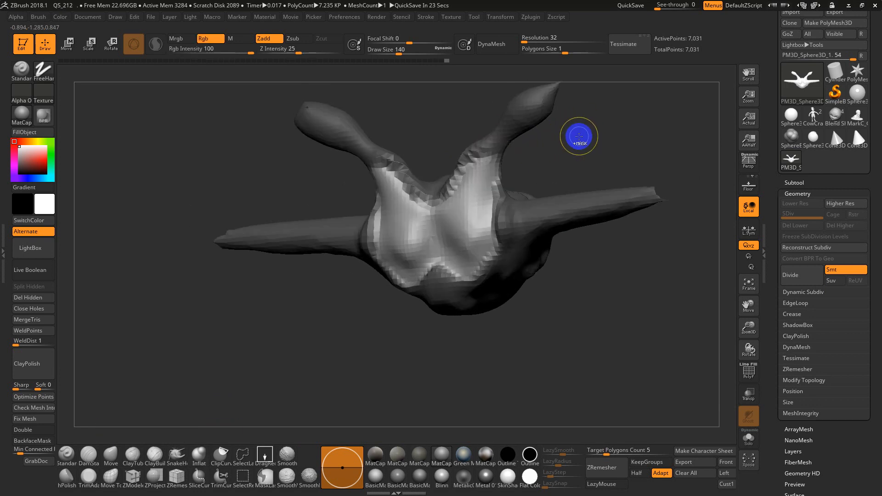
pyautogui.keyDown('ctrl'); pyautogui.click(578, 133); pyautogui.keyUp('ctrl')
pyautogui.keyDown('ctrl'); pyautogui.click(579, 134); pyautogui.keyUp('ctrl')
pyautogui.keyDown('ctrl'); pyautogui.click(602, 124); pyautogui.keyUp('ctrl')
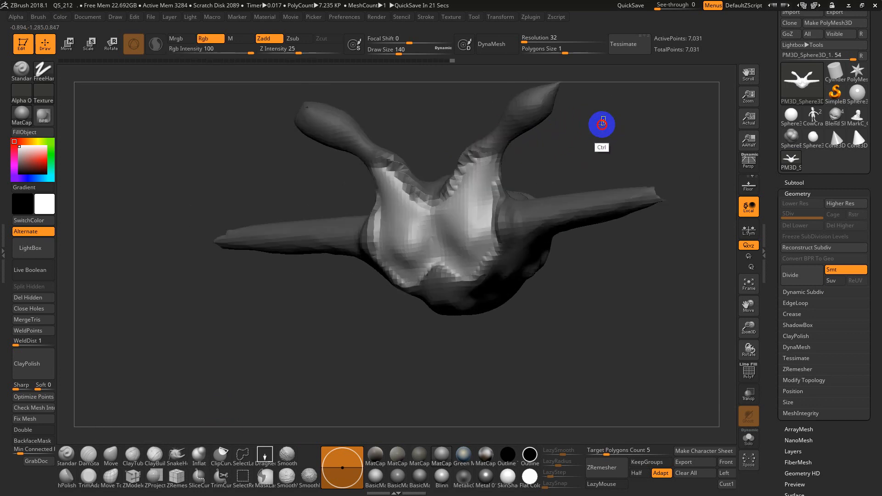
pyautogui.keyDown('ctrl'); pyautogui.moveTo(591, 155); pyautogui.dragTo(590, 154); pyautogui.keyUp('ctrl')
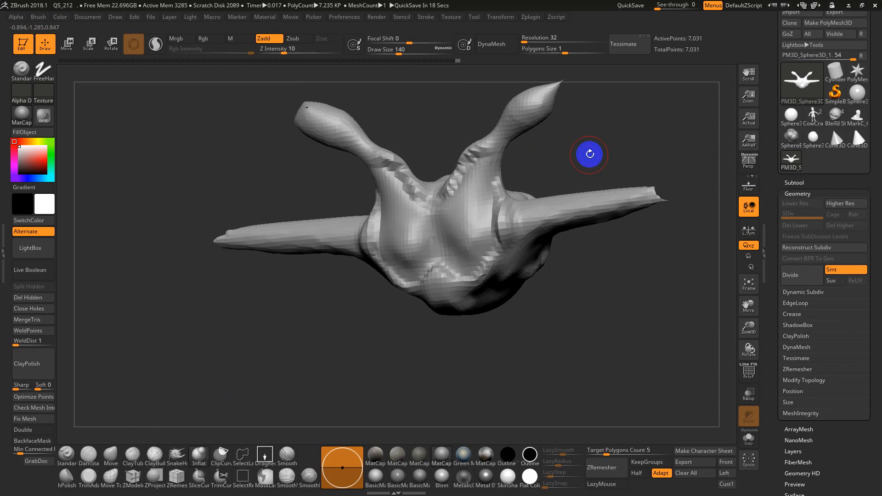
pyautogui.click(508, 46)
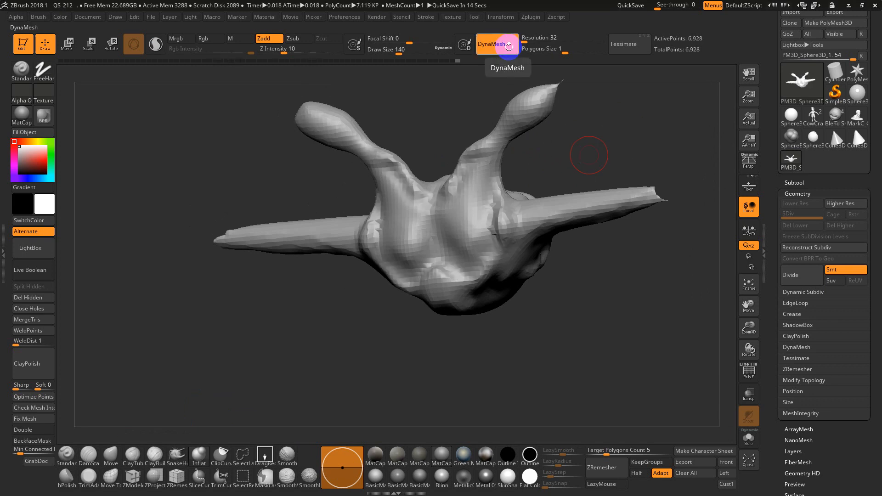
# Mask two symmetrical oval eye areas below the upper horns, sculpt rims around them, and clear the mask.
pyautogui.moveTo(593, 156); pyautogui.dragTo(594, 144)
pyautogui.moveTo(395, 216)
pyautogui.keyDown('ctrl'); pyautogui.mouseDown()
pyautogui.moveTo(456, 212)
pyautogui.moveTo(500, 225)
pyautogui.mouseUp(); pyautogui.keyUp('ctrl')
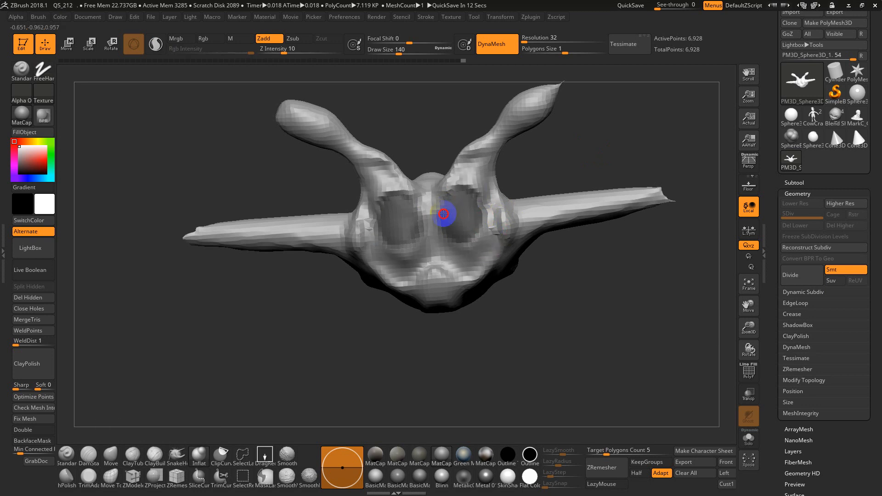
pyautogui.moveTo(462, 194); pyautogui.dragTo(466, 236)
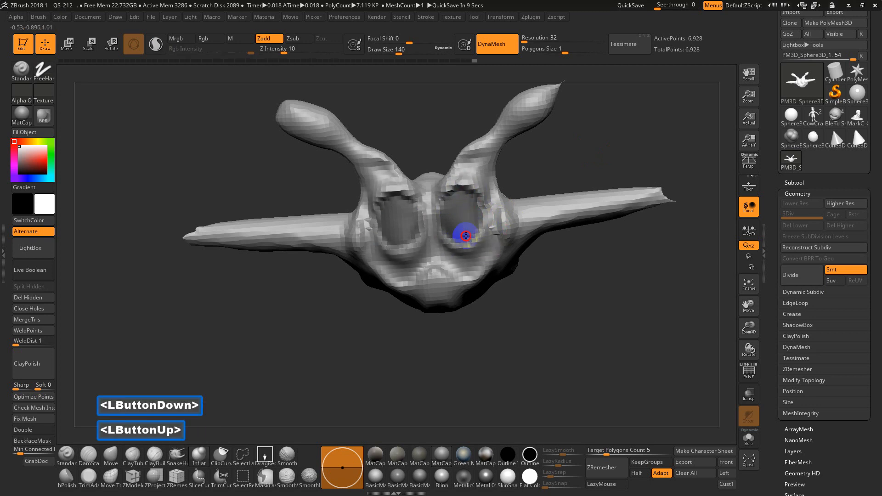
pyautogui.press('ctrl')
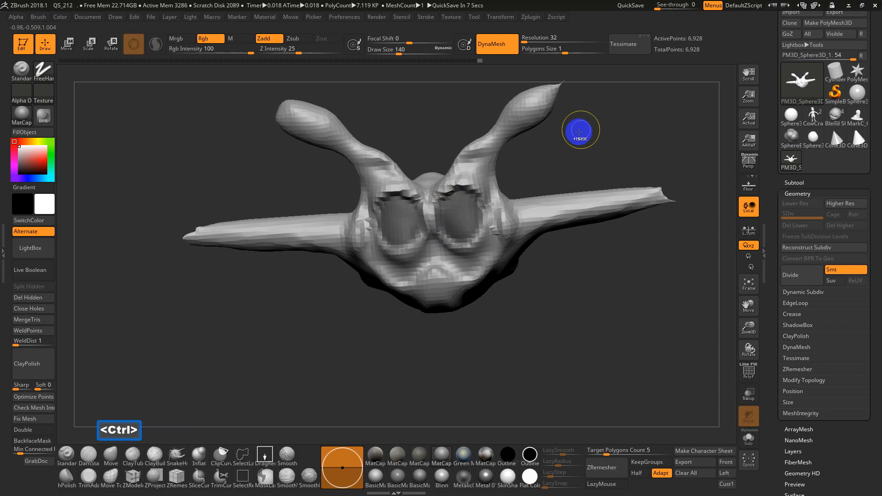
pyautogui.keyDown('ctrl'); pyautogui.moveTo(586, 133); pyautogui.dragTo(578, 153); pyautogui.keyUp('ctrl')
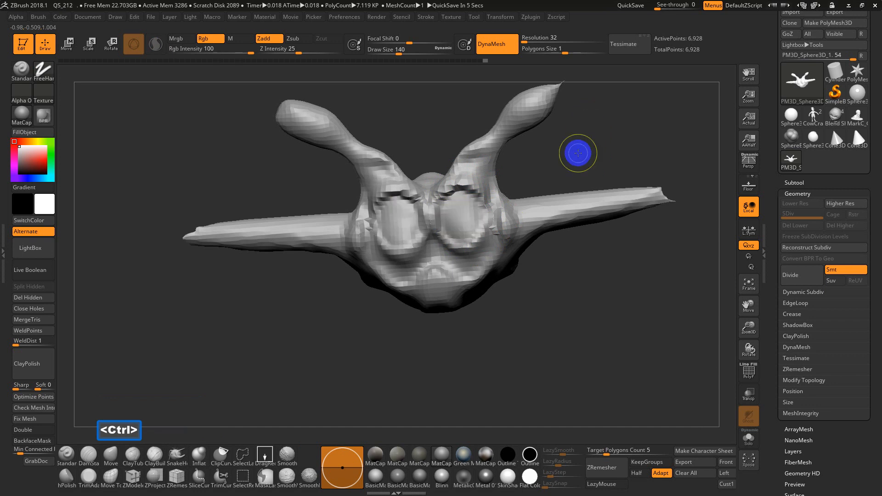
# Refresh the DynaMesh at resolution 32, check its polygon wireframe, and undo the remesh.
pyautogui.keyDown('ctrl'); pyautogui.moveTo(614, 104); pyautogui.dragTo(596, 151); pyautogui.keyUp('ctrl')
pyautogui.hotkey('shift', 'f')
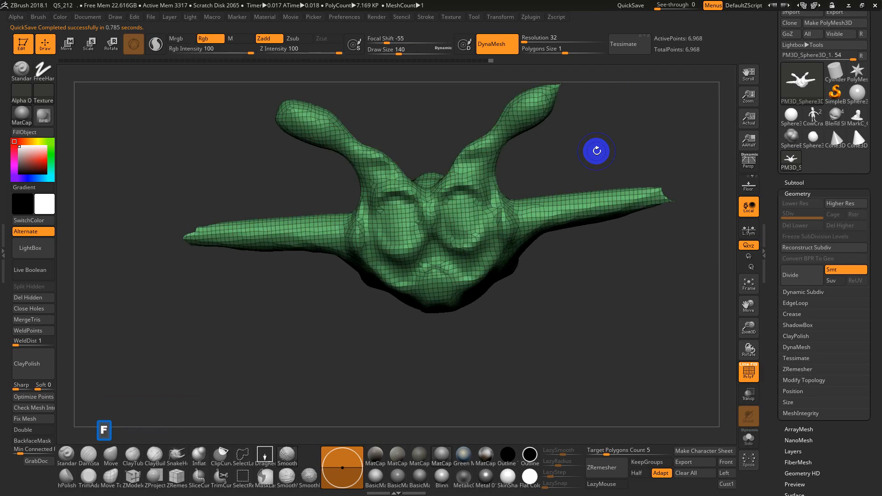
pyautogui.hotkey('shift', 'f')
pyautogui.hotkey('ctrl', 'z')
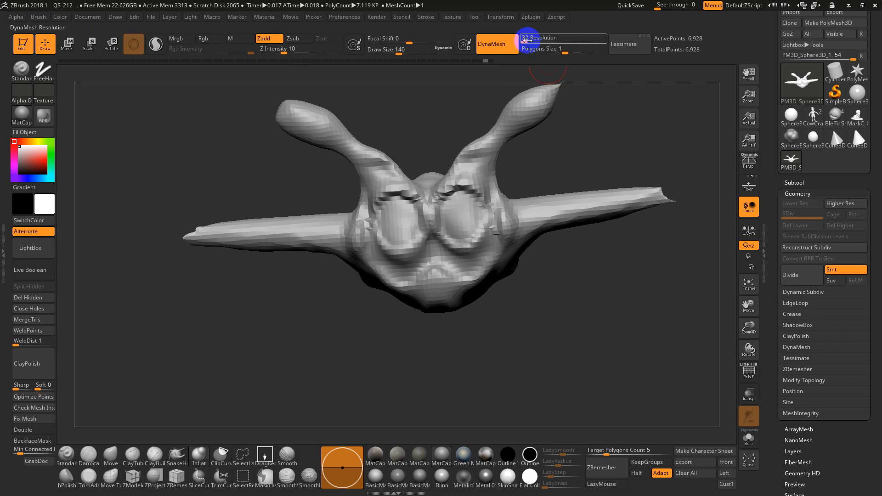
# Remesh the form with DynaMesh at resolution 104 and smooth the sculpted ridges around the eye areas.
pyautogui.click(526, 40)
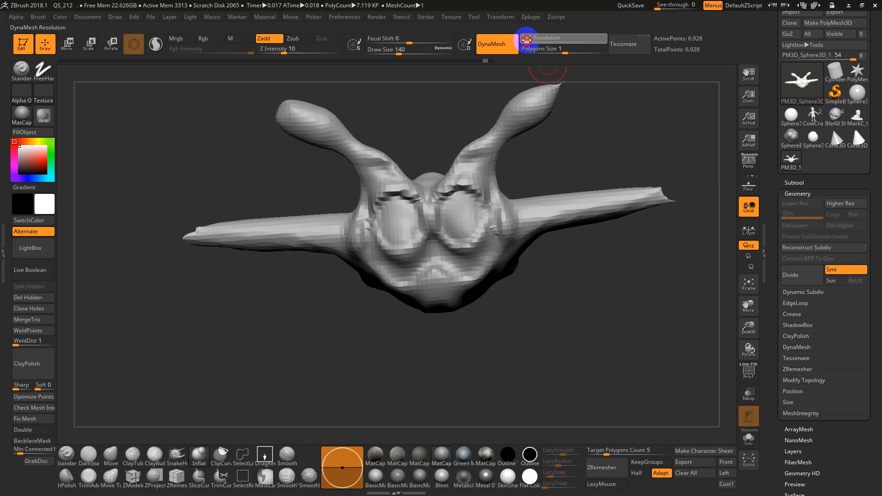
pyautogui.keyDown('ctrl'); pyautogui.moveTo(613, 133); pyautogui.dragTo(607, 147); pyautogui.keyUp('ctrl')
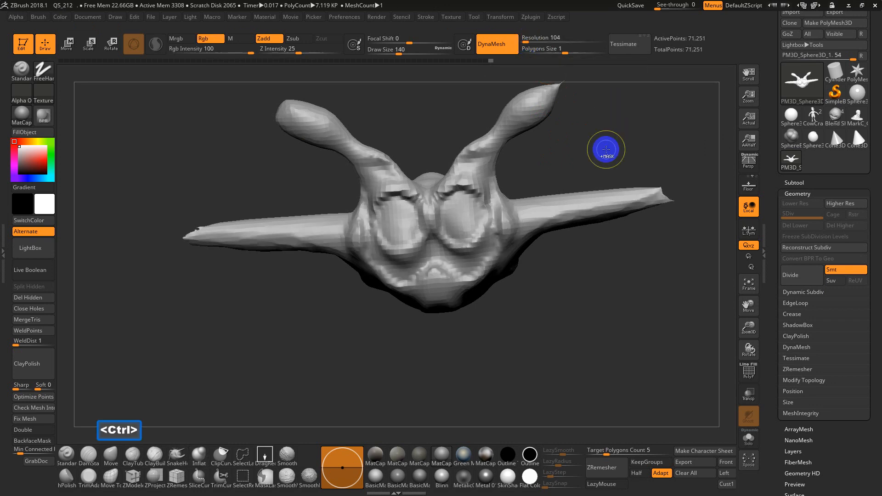
pyautogui.hotkey('shift', 'f')
pyautogui.hotkey('shift', 'f')
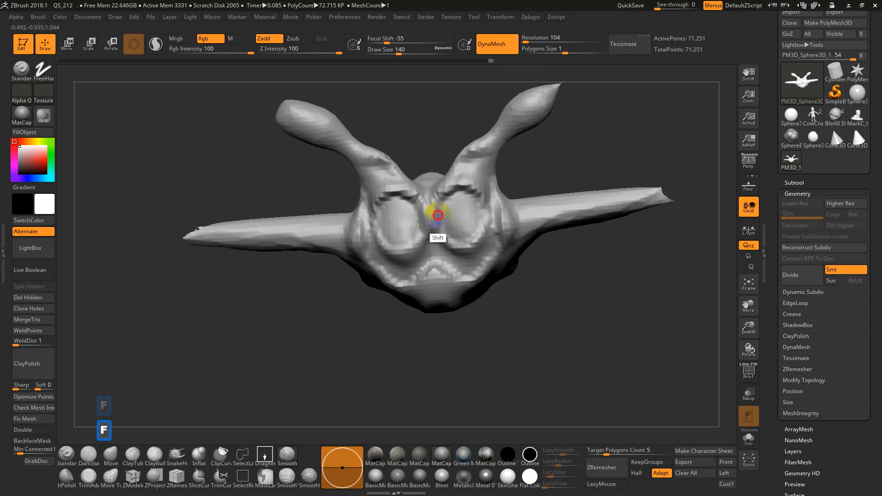
pyautogui.moveTo(441, 215)
pyautogui.keyDown('shift'); pyautogui.mouseDown()
pyautogui.moveTo(448, 186)
pyautogui.moveTo(441, 253)
pyautogui.moveTo(495, 202)
pyautogui.mouseUp(); pyautogui.keyUp('shift')
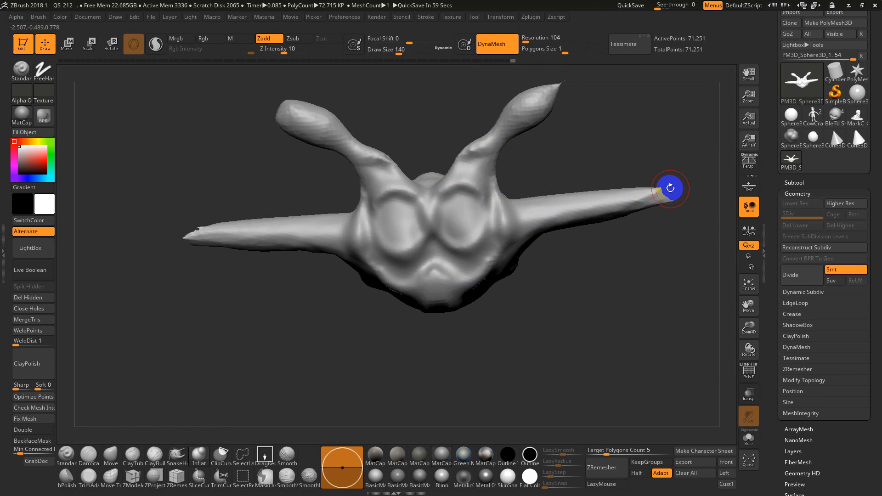
# Load the CowCrap_01.ZTL tool from the 2015 CowCrap models folder on the Data (D:) drive.
pyautogui.scroll(3, 776, 97)
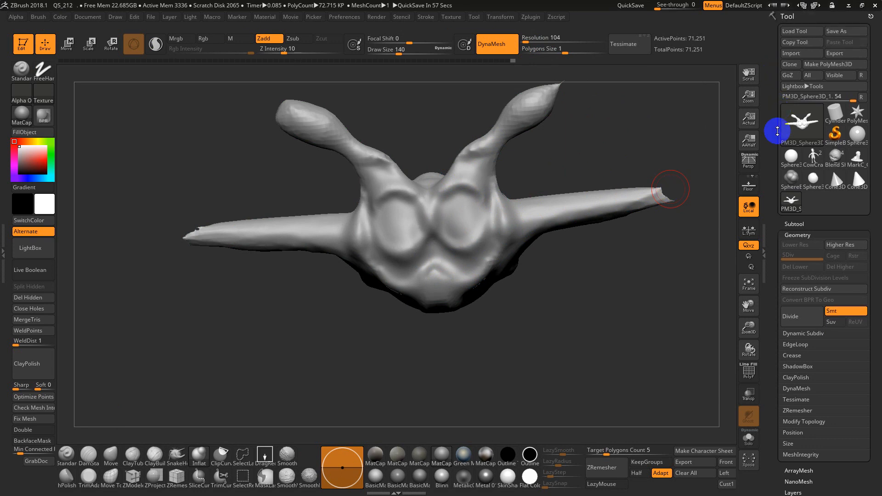
pyautogui.click(800, 31)
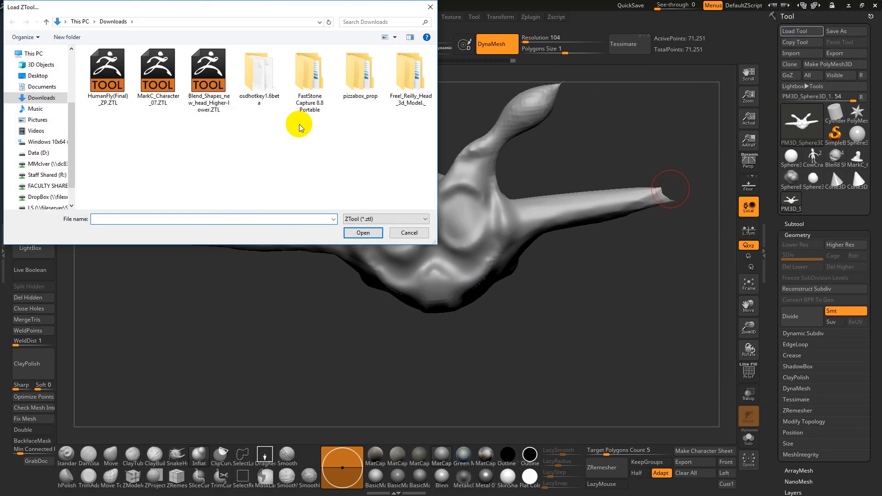
pyautogui.click(37, 152)
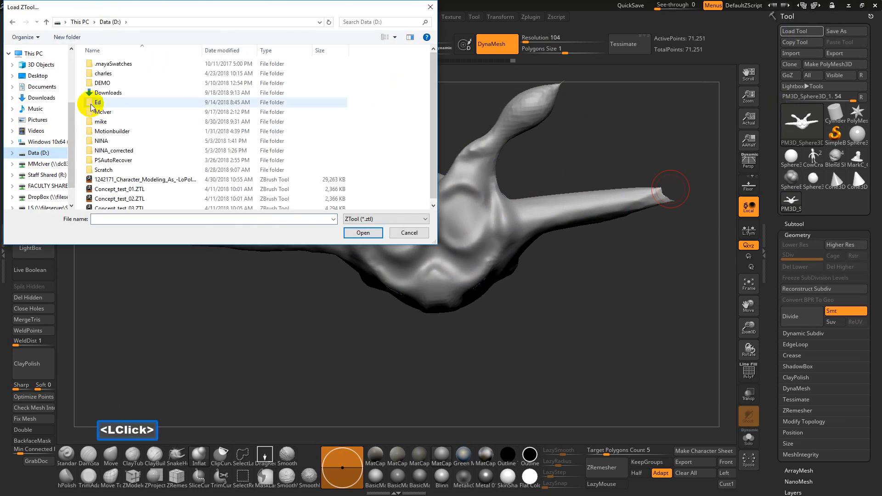
pyautogui.doubleClick(94, 112)
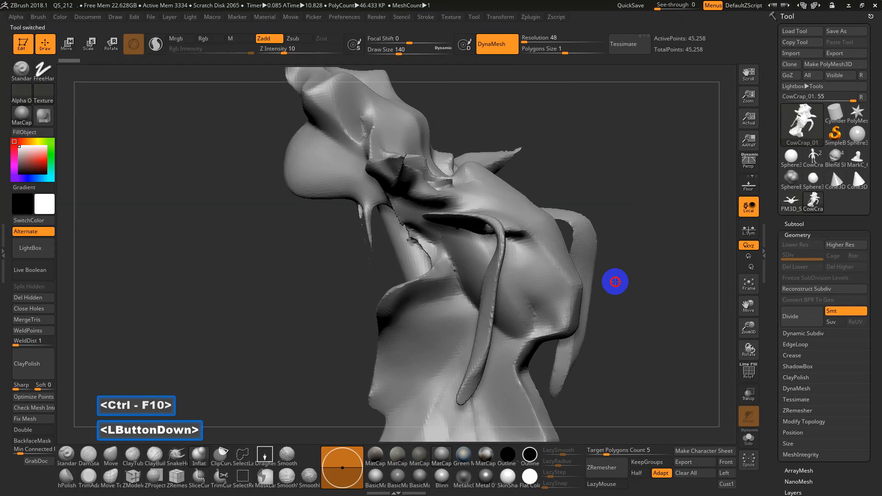
# Examine the creature bust's silhouette from the front with the Outline Thin and Flat Color materials.
pyautogui.moveTo(614, 281); pyautogui.dragTo(567, 260)
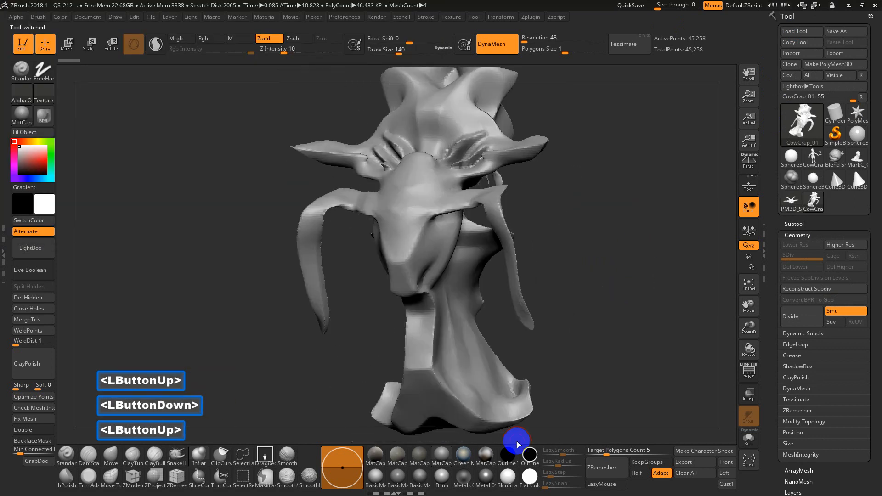
pyautogui.click(508, 453)
pyautogui.moveTo(569, 324); pyautogui.dragTo(613, 318)
pyautogui.keyDown('alt'); pyautogui.moveTo(614, 318); pyautogui.dragTo(598, 304); pyautogui.keyUp('alt')
pyautogui.keyDown('alt'); pyautogui.moveTo(599, 304); pyautogui.dragTo(634, 312); pyautogui.keyUp('alt')
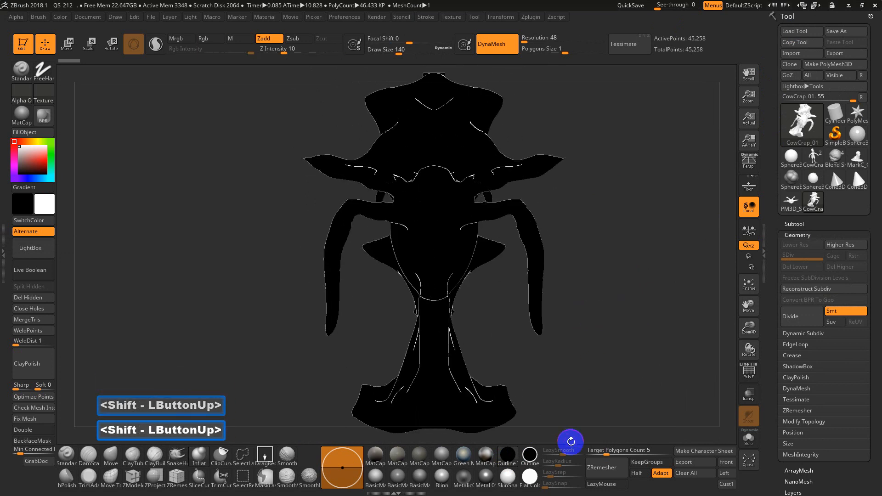
pyautogui.click(531, 480)
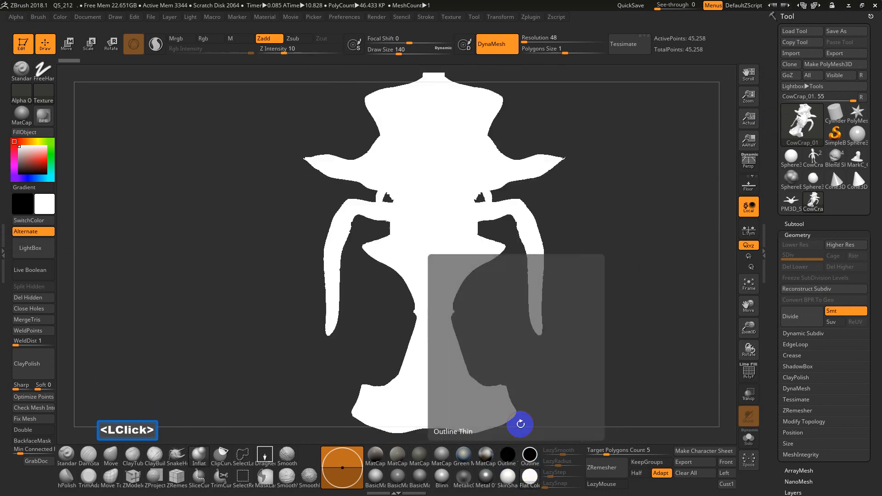
# Load the CowCrap_02.ZTL tool and view the whole model from the side.
pyautogui.click(794, 32)
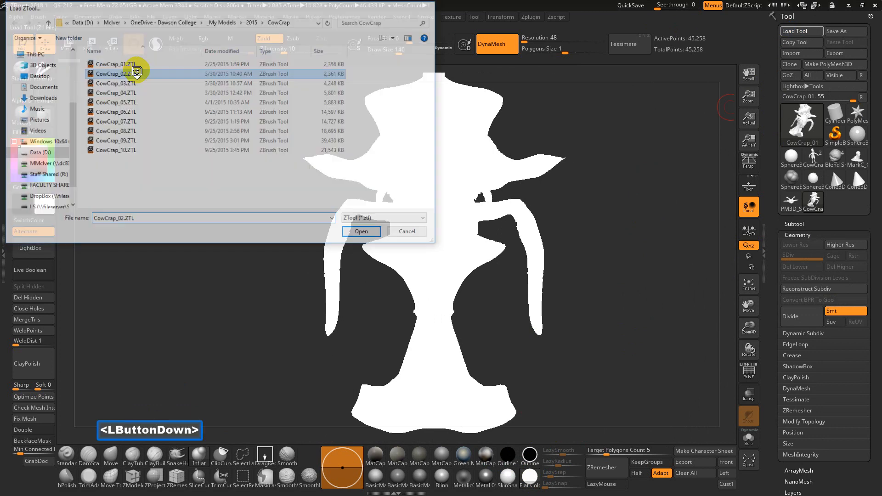
pyautogui.doubleClick(115, 73)
pyautogui.moveTo(594, 350); pyautogui.dragTo(554, 351)
pyautogui.keyDown('alt'); pyautogui.moveTo(606, 336); pyautogui.dragTo(584, 344); pyautogui.keyUp('alt')
pyautogui.keyDown('alt'); pyautogui.click(582, 344); pyautogui.keyUp('alt')
# Compare the second bust's silhouette in Flat Color and Outline Thin materials, from the side and a three-quarter angle.
pyautogui.click(505, 459)
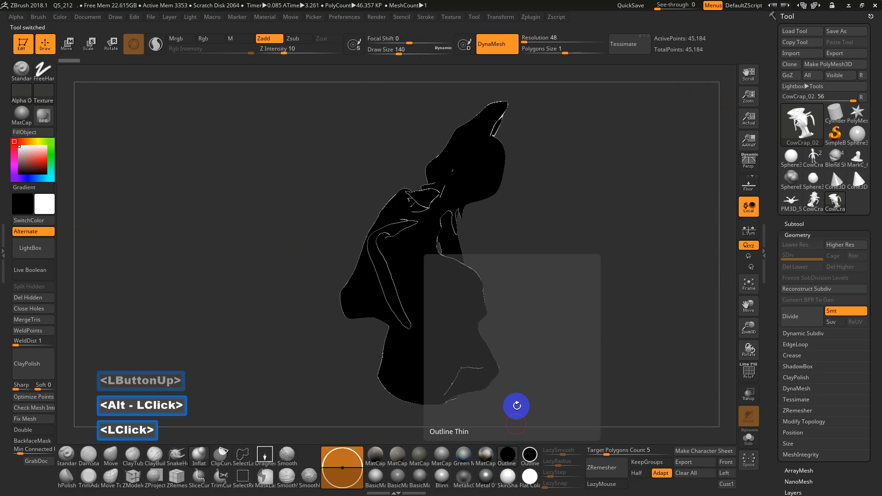
pyautogui.click(523, 475)
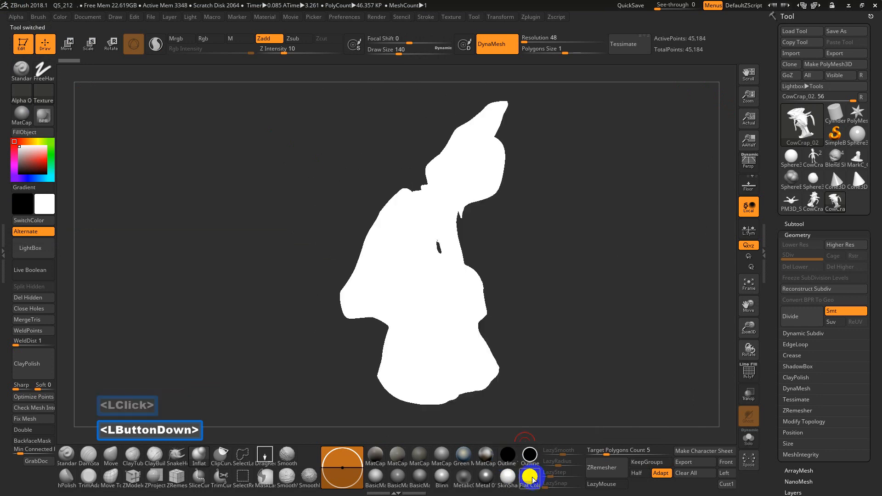
pyautogui.click(507, 456)
pyautogui.moveTo(557, 333); pyautogui.dragTo(600, 332)
pyautogui.moveTo(596, 281); pyautogui.dragTo(602, 269)
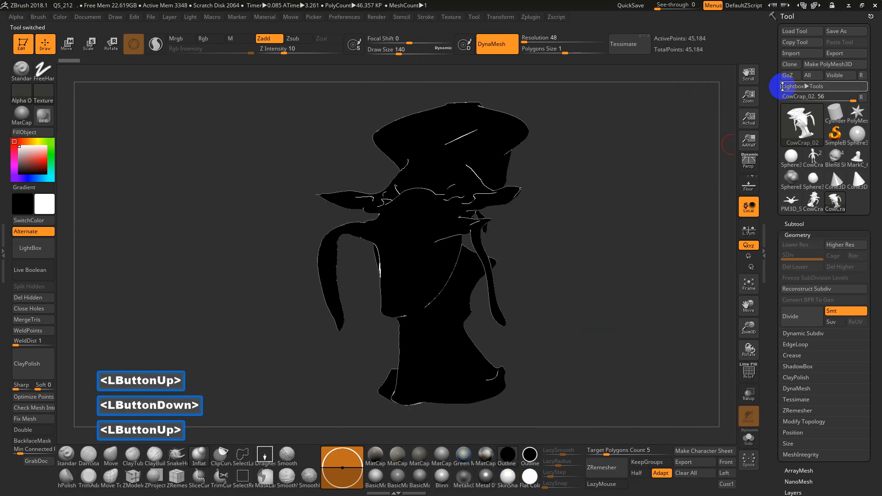
# Load the CowCrap_03.ZTL tool and apply the material labelled Green M to it.
pyautogui.click(797, 31)
pyautogui.doubleClick(111, 83)
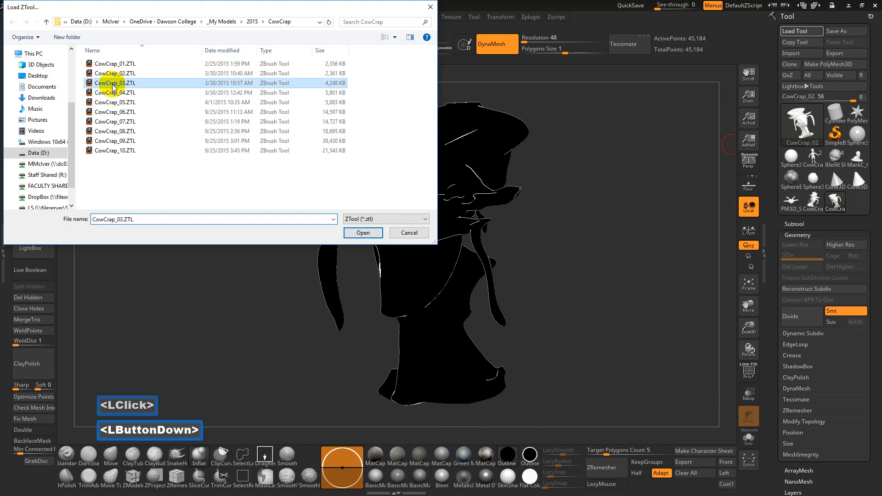
pyautogui.click(464, 455)
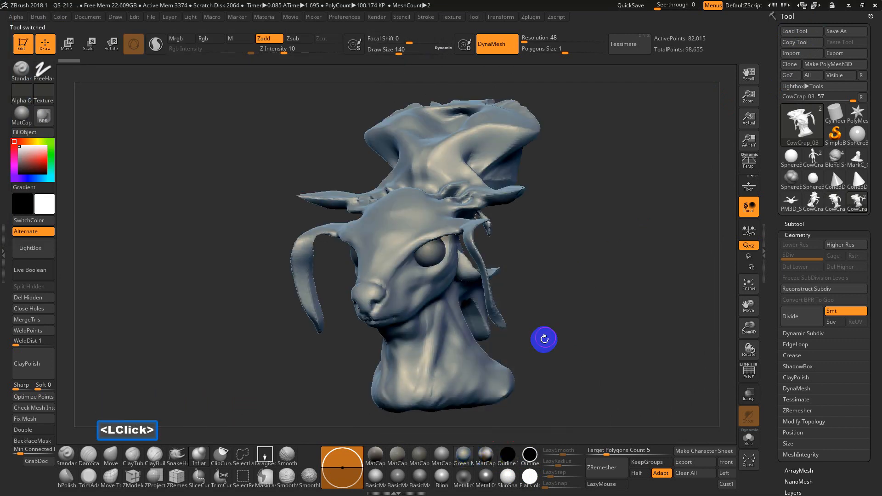
# Load the CowCrap_04.ZTL tool and examine its polygroups and wireframe from the front.
pyautogui.moveTo(544, 339); pyautogui.dragTo(626, 309)
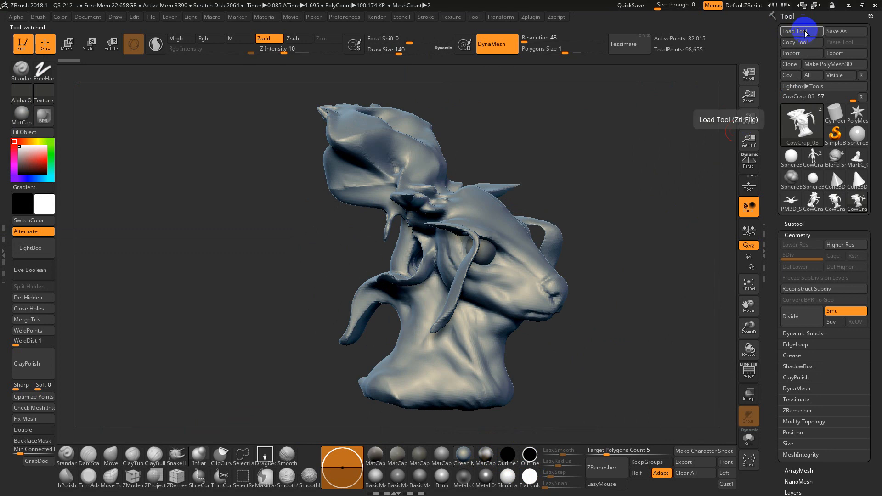
pyautogui.click(805, 32)
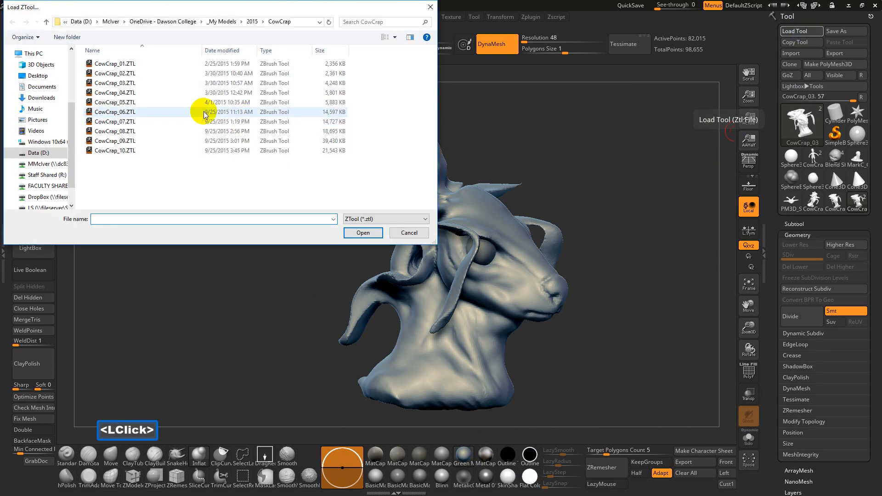
pyautogui.click(128, 93)
pyautogui.doubleClick(129, 94)
pyautogui.hotkey('shift', 'f')
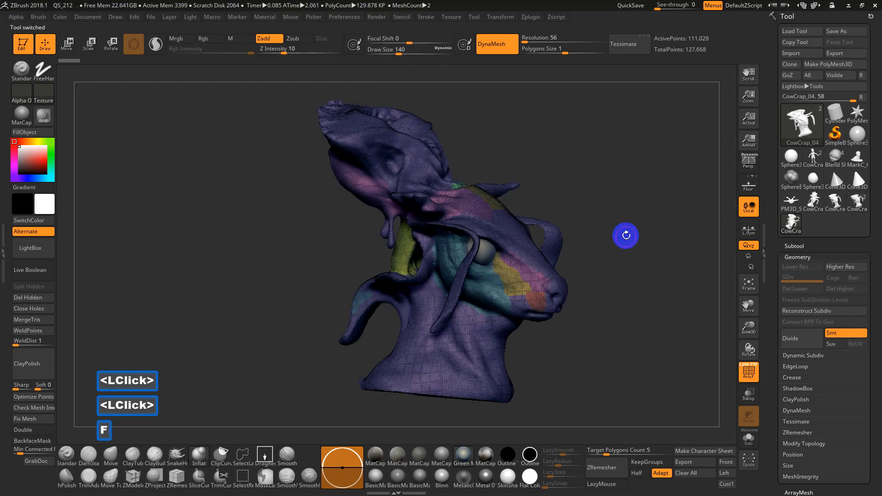
pyautogui.moveTo(626, 235)
pyautogui.mouseDown()
pyautogui.moveTo(615, 218)
pyautogui.moveTo(631, 286)
pyautogui.moveTo(579, 317)
pyautogui.mouseUp()
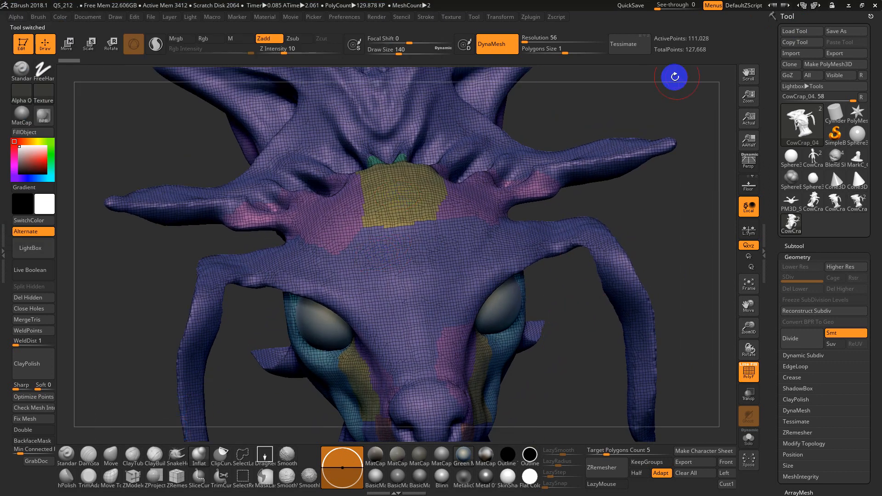
# Load the CowCrap_06.ZTL tool and view its torso and arms with the wireframe hidden.
pyautogui.click(807, 32)
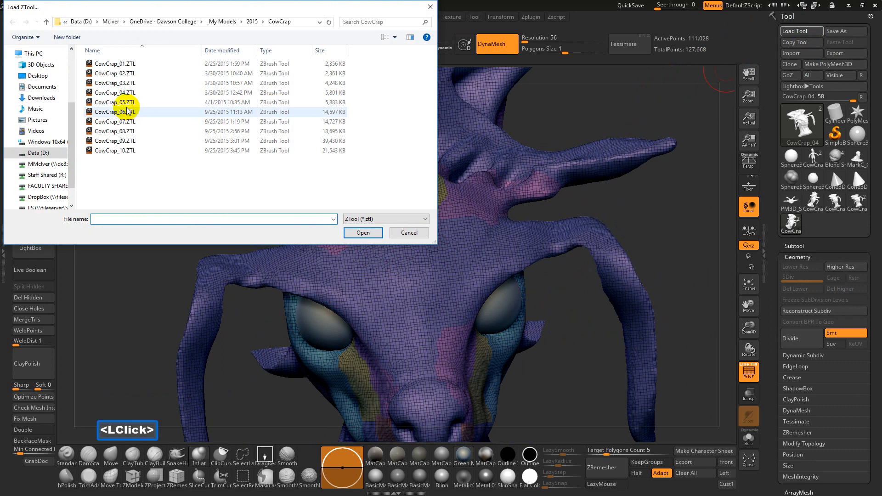
pyautogui.doubleClick(127, 112)
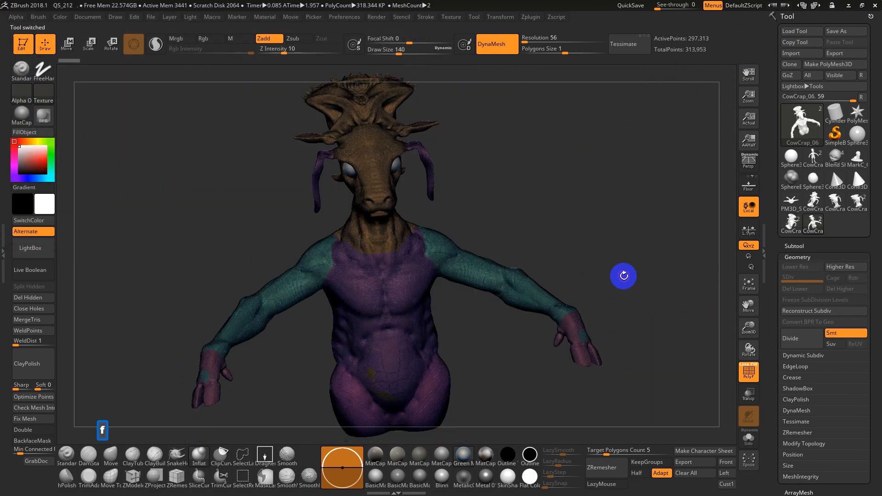
pyautogui.hotkey('shift', 'f')
pyautogui.moveTo(622, 273); pyautogui.dragTo(602, 261)
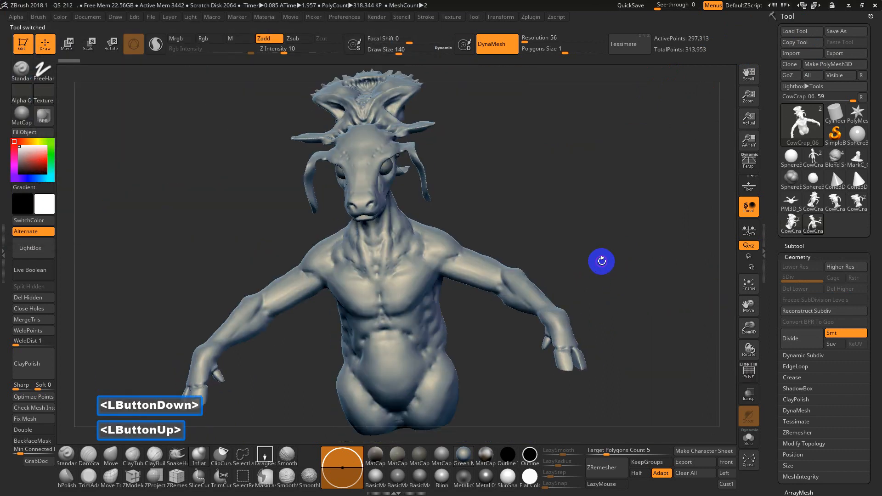
# Load the CowCrap_08.ZTL tool and frame the full body in a straight front view.
pyautogui.click(800, 31)
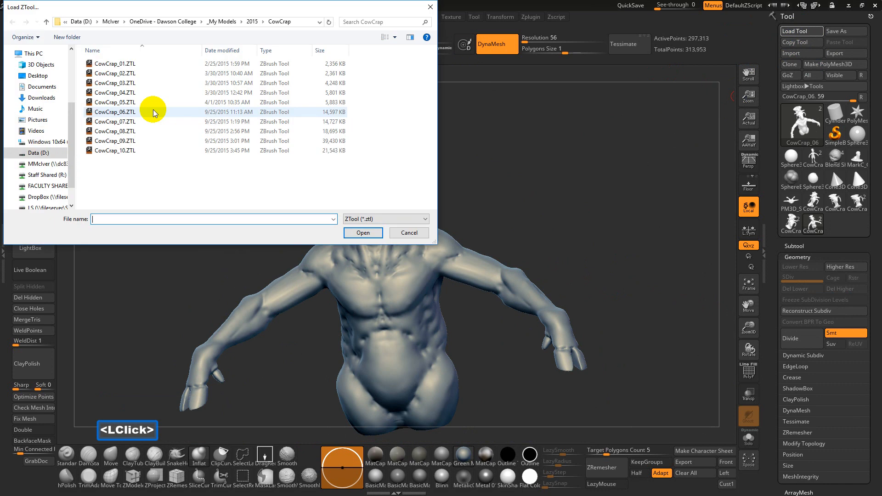
pyautogui.doubleClick(122, 131)
pyautogui.press('f')
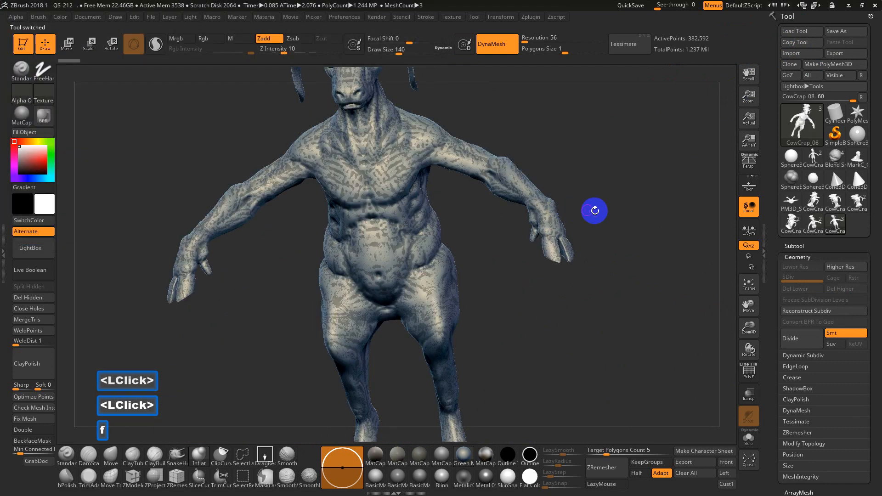
pyautogui.keyDown('shift'); pyautogui.moveTo(595, 210); pyautogui.dragTo(632, 238); pyautogui.keyUp('shift')
# Isolate the CowCrap_08 subtool with Solo and examine its polygroups and mesh density around the chest.
pyautogui.click(794, 249)
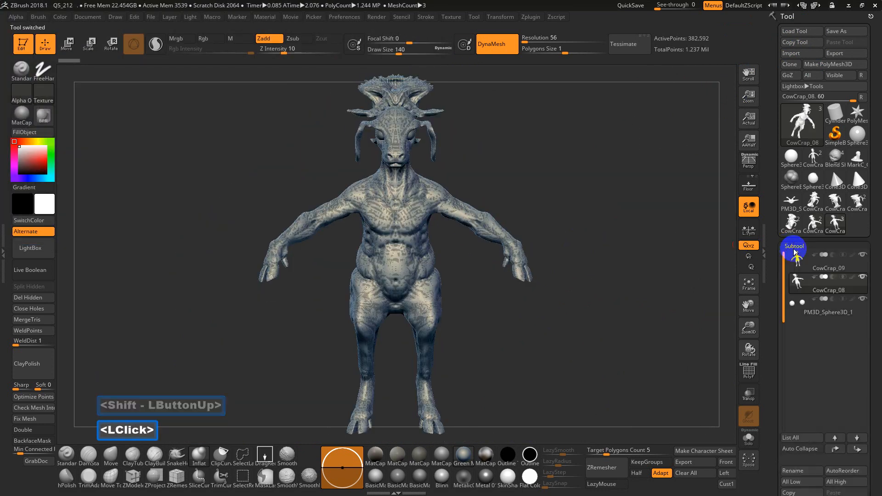
pyautogui.click(749, 436)
pyautogui.hotkey('shift', 'f')
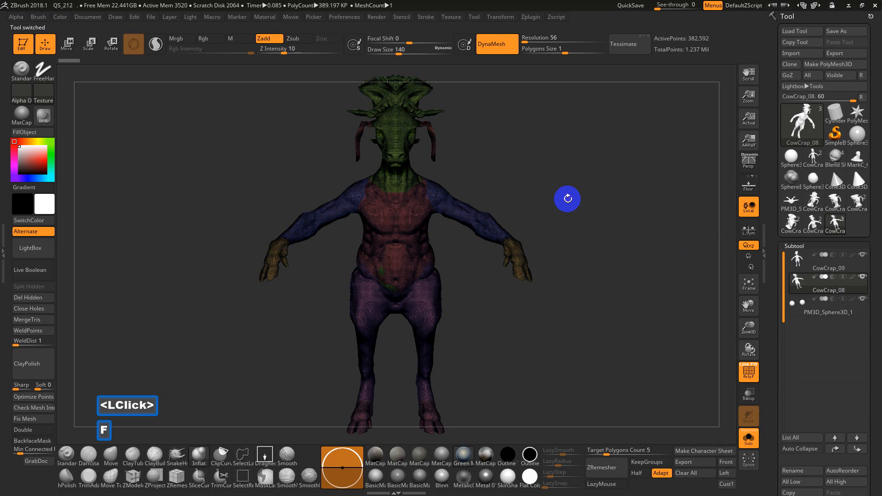
pyautogui.keyDown('alt'); pyautogui.moveTo(568, 199); pyautogui.dragTo(657, 346); pyautogui.keyUp('alt')
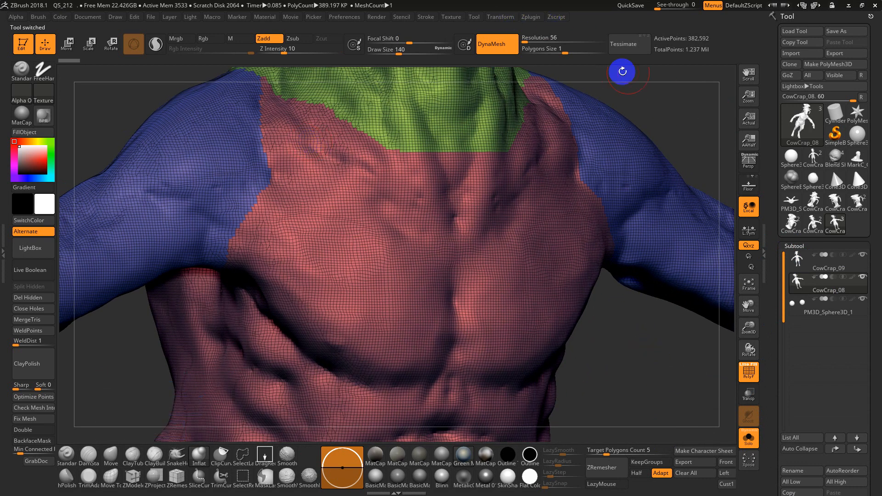
pyautogui.press('f')
pyautogui.moveTo(658, 130); pyautogui.dragTo(626, 223)
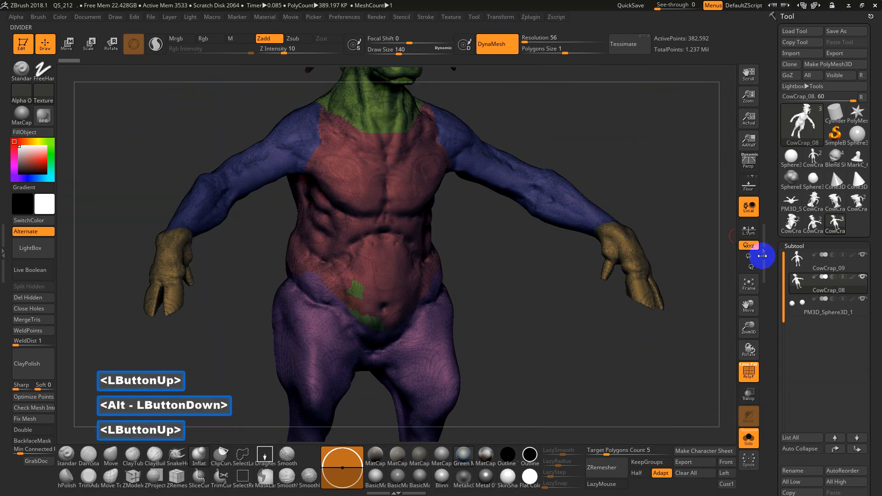
# Select the CowCrap_09 subtool and examine its mesh flow around the chest, neck and head.
pyautogui.click(808, 262)
pyautogui.moveTo(623, 170); pyautogui.dragTo(602, 188)
pyautogui.keyDown('alt'); pyautogui.moveTo(610, 111); pyautogui.dragTo(615, 239); pyautogui.keyUp('alt')
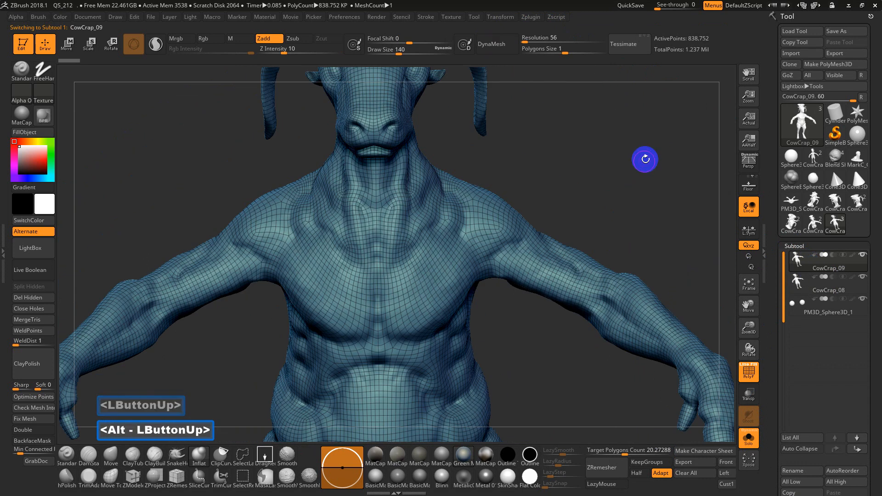
pyautogui.keyDown('alt'); pyautogui.moveTo(646, 159); pyautogui.dragTo(632, 215); pyautogui.keyUp('alt')
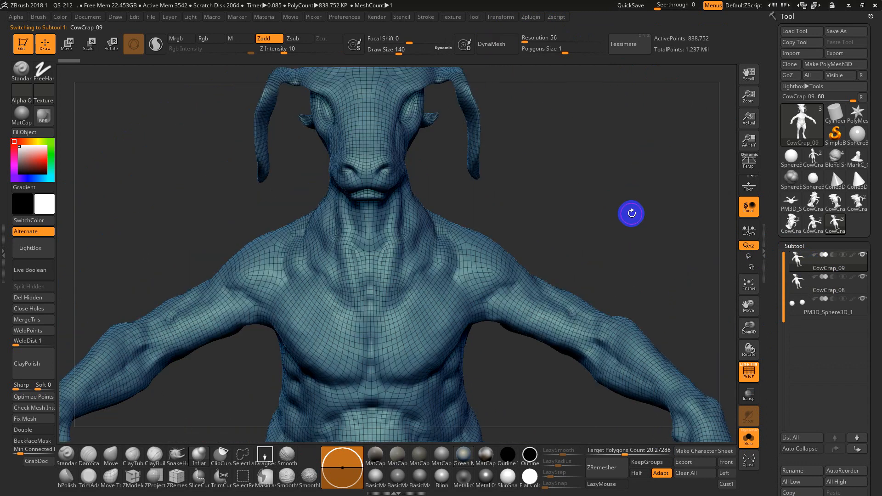
pyautogui.moveTo(633, 214); pyautogui.dragTo(648, 242)
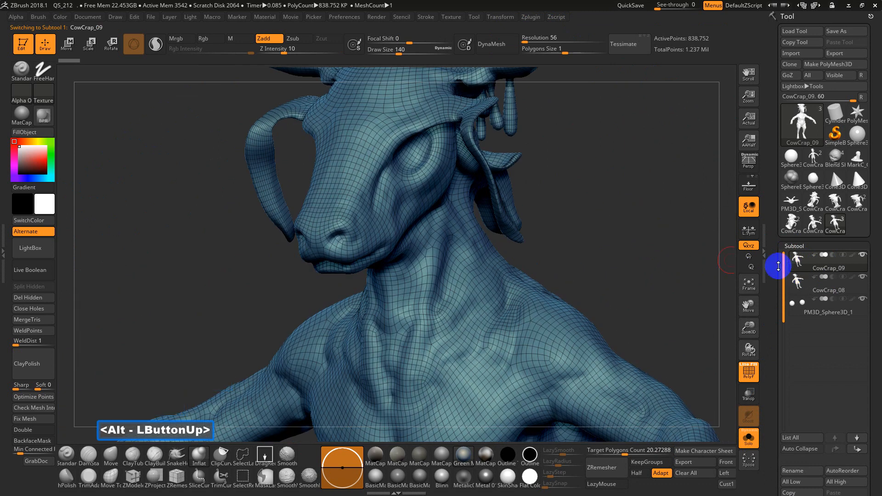
# Hide the wireframe and examine the CowCrap_09 sculpt's head and upper body from several angles.
pyautogui.press('shift')
pyautogui.hotkey('shift', 'f')
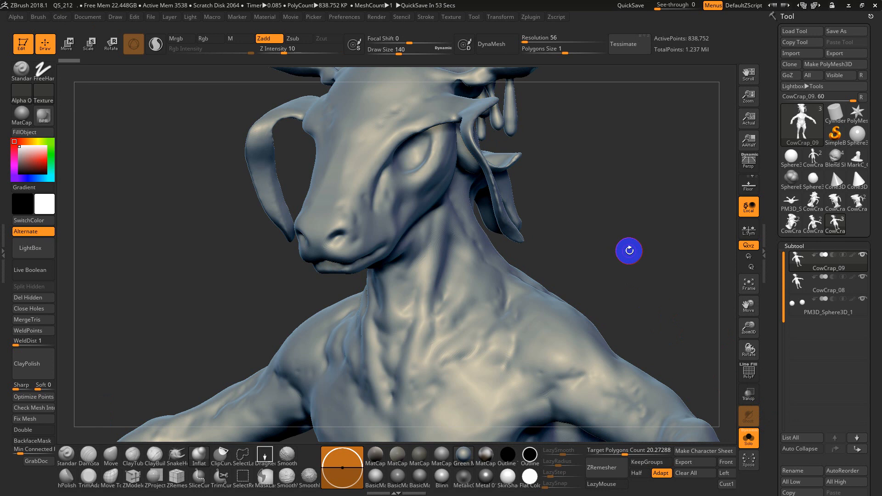
pyautogui.moveTo(607, 228); pyautogui.dragTo(622, 226)
pyautogui.keyDown('alt'); pyautogui.moveTo(621, 226); pyautogui.dragTo(573, 230); pyautogui.keyUp('alt')
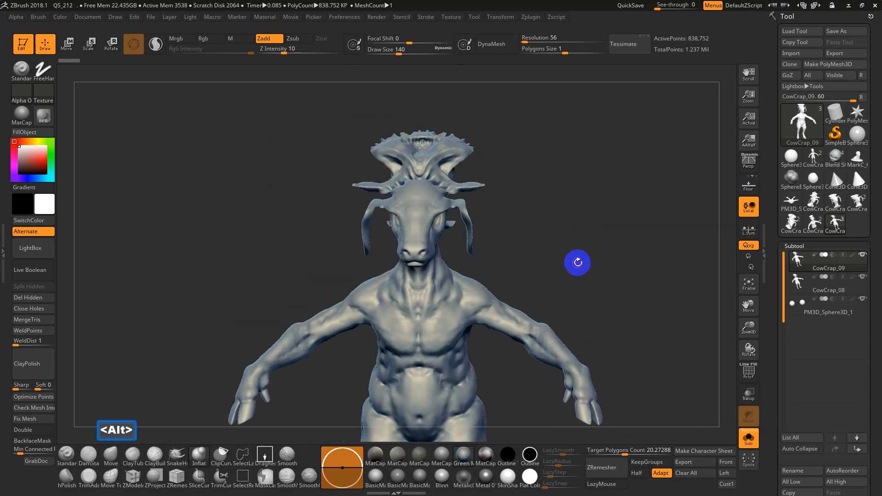
pyautogui.moveTo(577, 263); pyautogui.dragTo(588, 207)
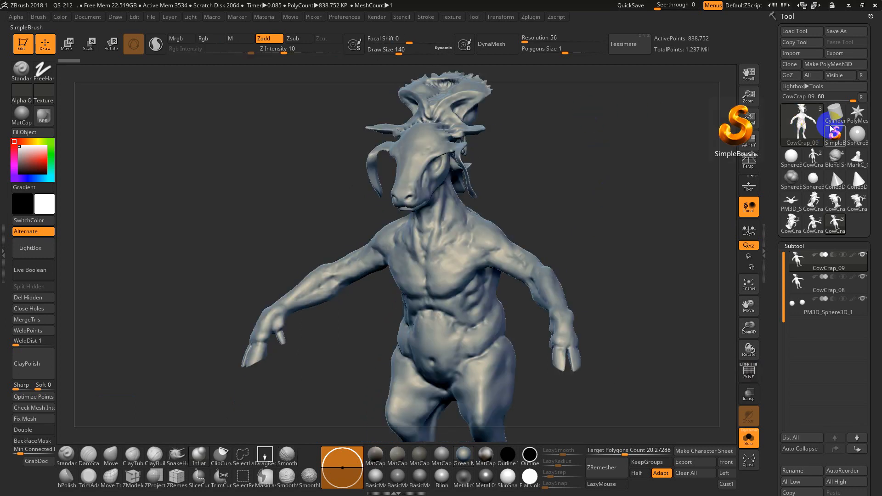
# Switch to the Sphere3D tool, reset the list of loaded tools and frame the sphere.
pyautogui.click(857, 133)
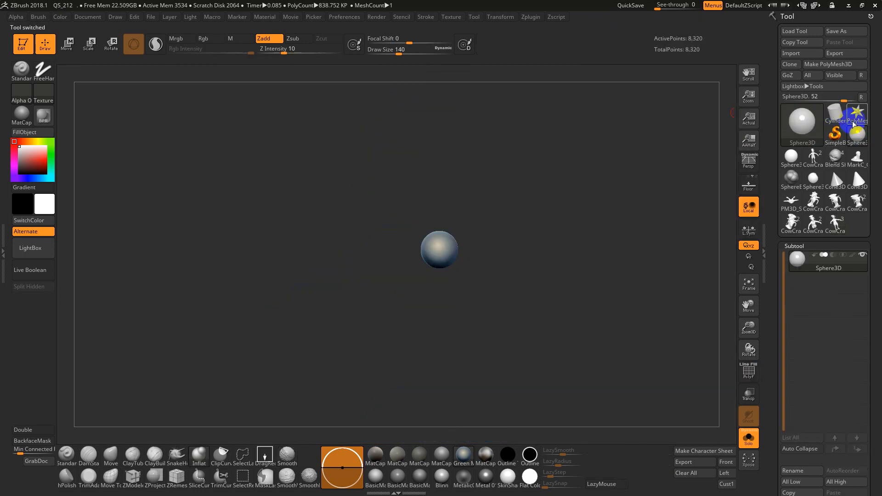
pyautogui.click(862, 98)
pyautogui.press('f')
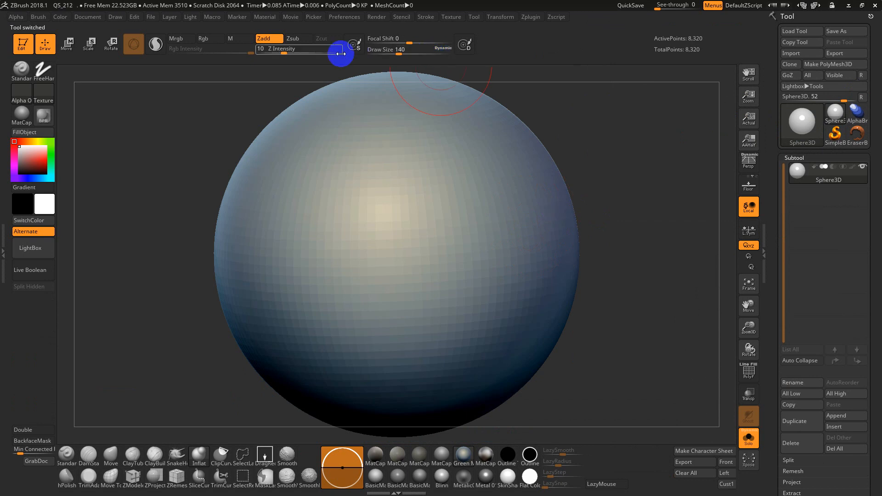
# Convert the sphere to a PolyMesh3D, enable DynaMesh at resolution 128 and check its wireframe.
pyautogui.click(837, 65)
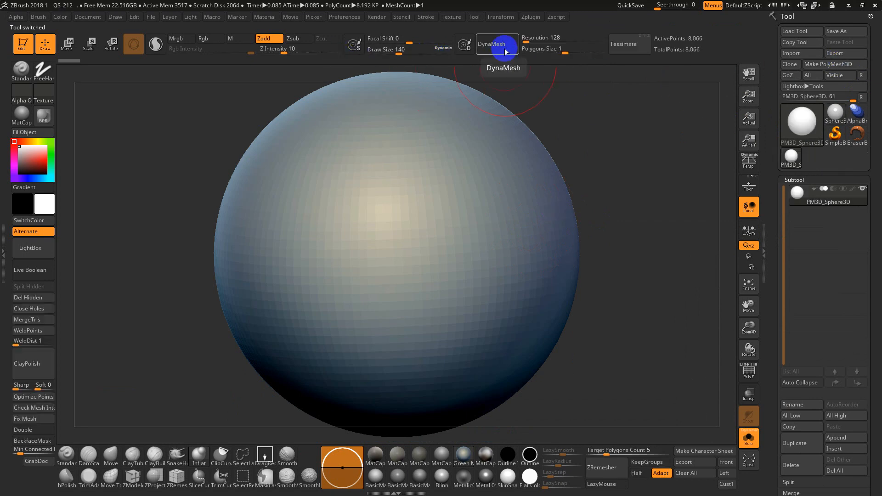
pyautogui.click(505, 50)
pyautogui.hotkey('shift', 'f')
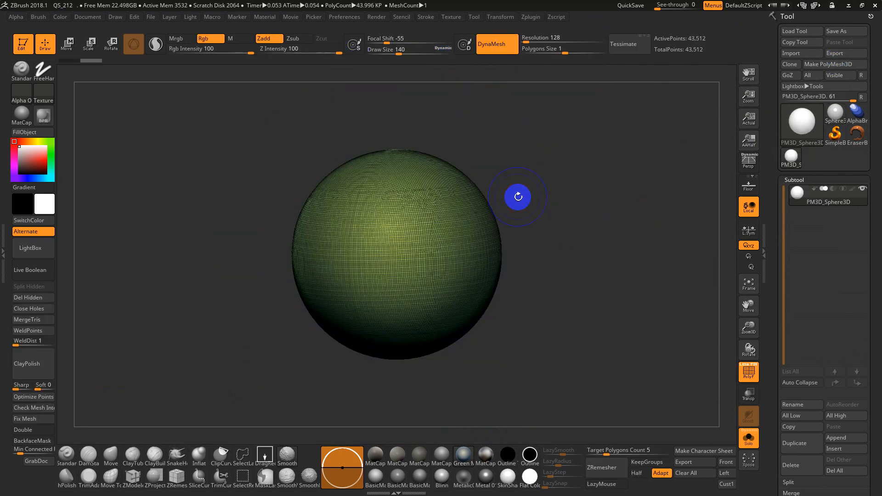
pyautogui.hotkey('shift', 'f')
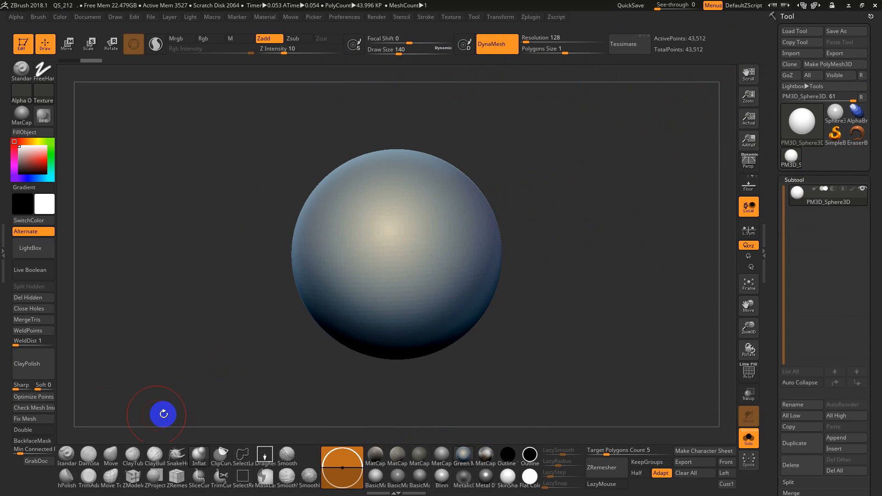
# Choose the Move brush, decline Dynamic Subdiv and set the draw size to 274.
pyautogui.click(112, 454)
pyautogui.press('d')
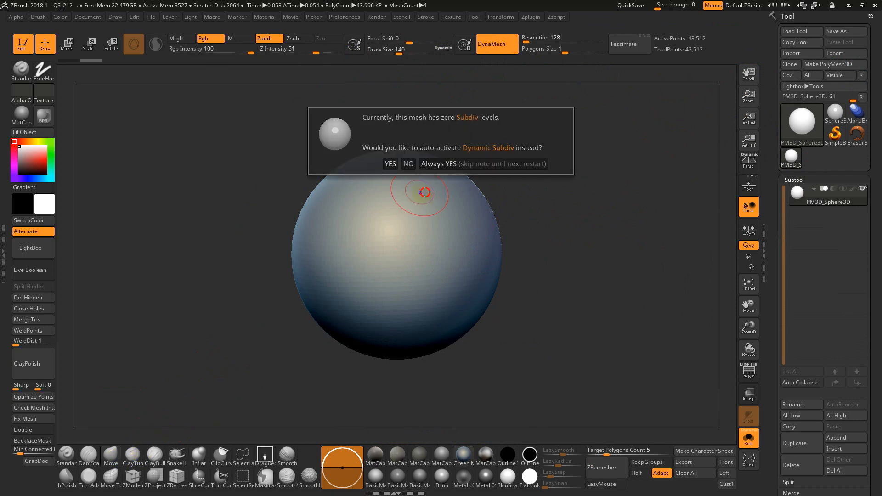
pyautogui.click(409, 164)
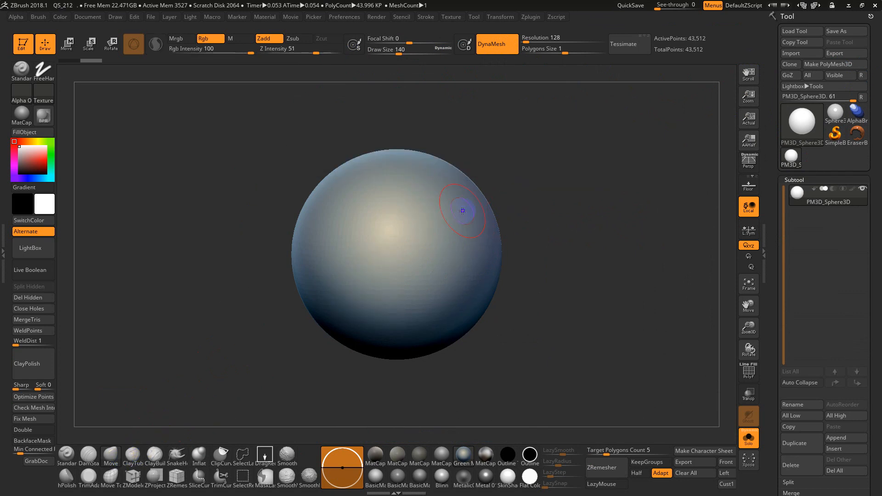
pyautogui.press('s')
# Try pulling horns from the sphere's upper sides with the Move brush, undoing each attempt.
pyautogui.moveTo(461, 211)
pyautogui.mouseDown()
pyautogui.moveTo(535, 170)
pyautogui.moveTo(571, 169)
pyautogui.mouseUp()
pyautogui.hotkey('ctrl', 'z')
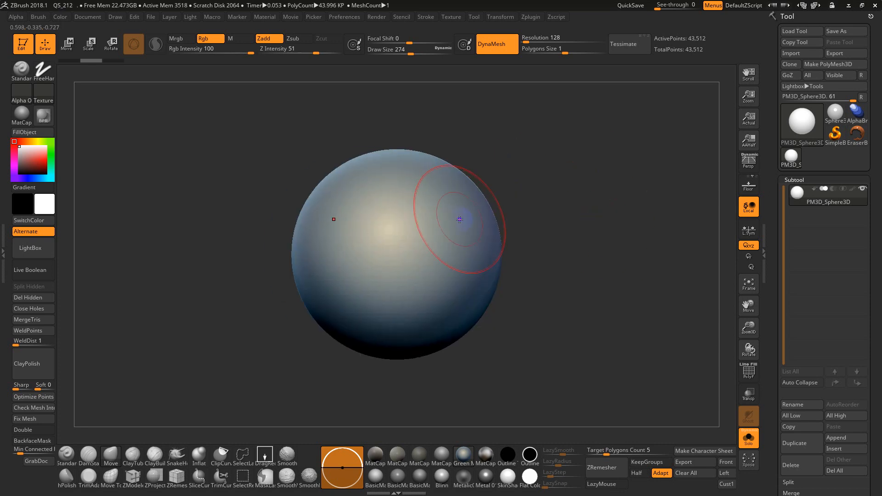
pyautogui.moveTo(457, 229); pyautogui.dragTo(607, 112)
pyautogui.hotkey('ctrl', 'z')
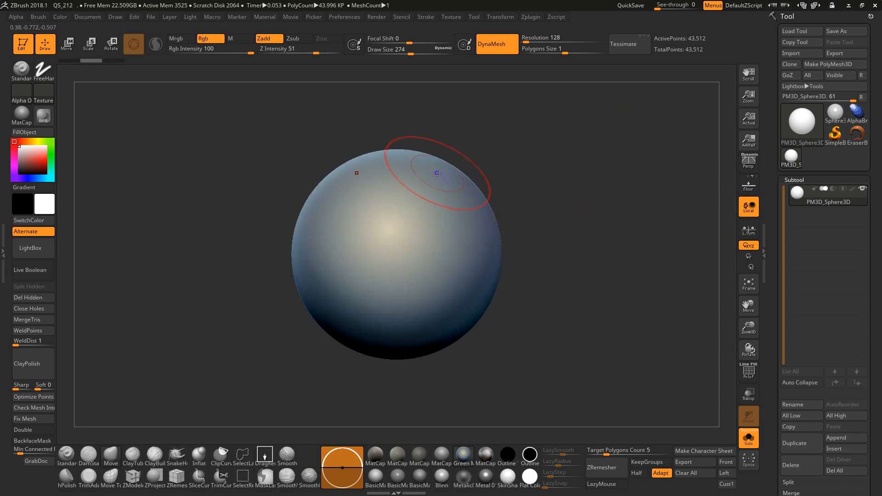
pyautogui.moveTo(437, 168)
pyautogui.mouseDown()
pyautogui.moveTo(506, 118)
pyautogui.moveTo(637, 53)
pyautogui.mouseUp()
pyautogui.hotkey('ctrl', 'z')
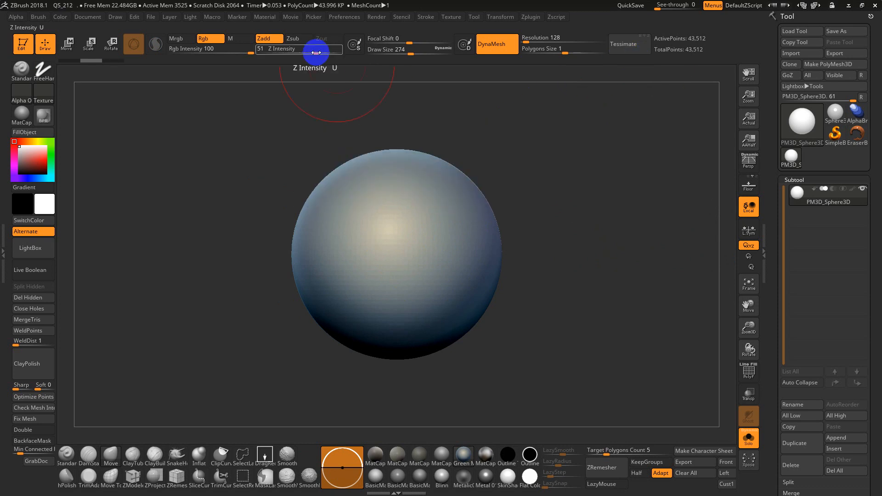
# Set Z Intensity to 100, then pull out an upper pair of horns with Move and a lower curved pair with SnakeHook.
pyautogui.moveTo(315, 49); pyautogui.dragTo(340, 54)
pyautogui.moveTo(458, 184)
pyautogui.mouseDown()
pyautogui.moveTo(510, 146)
pyautogui.moveTo(613, 98)
pyautogui.moveTo(608, 244)
pyautogui.moveTo(626, 281)
pyautogui.moveTo(656, 108)
pyautogui.moveTo(650, 92)
pyautogui.moveTo(559, 148)
pyautogui.moveTo(561, 122)
pyautogui.moveTo(663, 132)
pyautogui.moveTo(686, 124)
pyautogui.moveTo(671, 101)
pyautogui.moveTo(594, 130)
pyautogui.moveTo(609, 154)
pyautogui.moveTo(591, 140)
pyautogui.moveTo(619, 128)
pyautogui.moveTo(612, 132)
pyautogui.mouseUp()
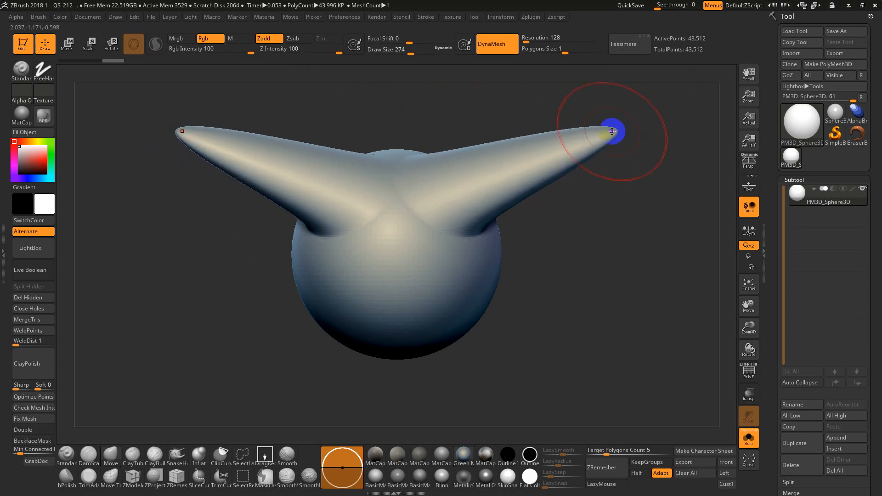
pyautogui.click(176, 454)
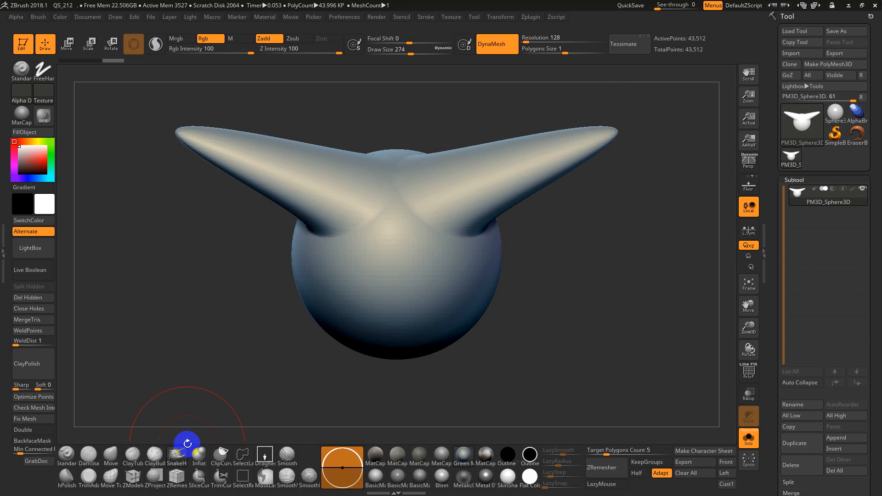
pyautogui.moveTo(459, 254)
pyautogui.mouseDown()
pyautogui.moveTo(503, 248)
pyautogui.moveTo(655, 311)
pyautogui.moveTo(678, 211)
pyautogui.mouseUp()
# Remesh the stretched form with DynaMesh at resolution 128 and smooth the lower curved horns.
pyautogui.moveTo(563, 316)
pyautogui.keyDown('shift'); pyautogui.mouseDown()
pyautogui.moveTo(605, 319)
pyautogui.moveTo(654, 262)
pyautogui.mouseUp(); pyautogui.keyUp('shift')
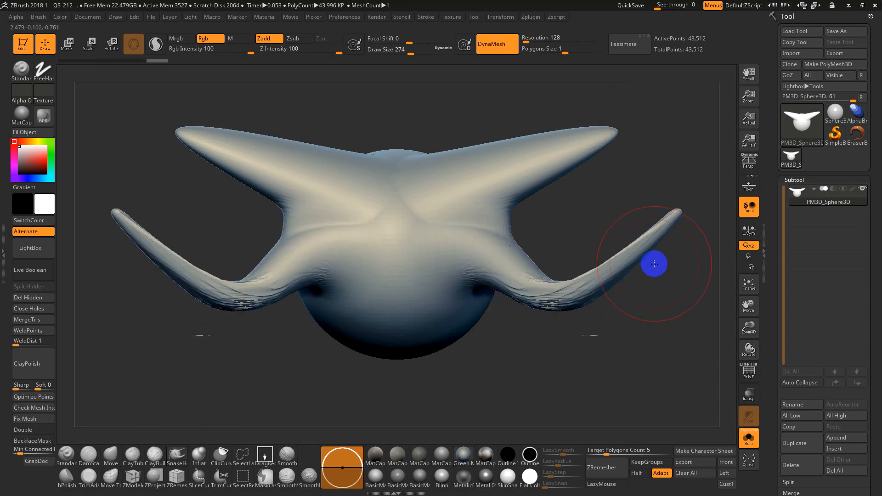
pyautogui.hotkey('ctrl', 'z')
pyautogui.keyDown('ctrl'); pyautogui.moveTo(657, 160); pyautogui.dragTo(636, 206); pyautogui.keyUp('ctrl')
pyautogui.moveTo(592, 317)
pyautogui.keyDown('shift'); pyautogui.mouseDown()
pyautogui.moveTo(624, 305)
pyautogui.moveTo(586, 315)
pyautogui.moveTo(663, 270)
pyautogui.mouseUp(); pyautogui.keyUp('shift')
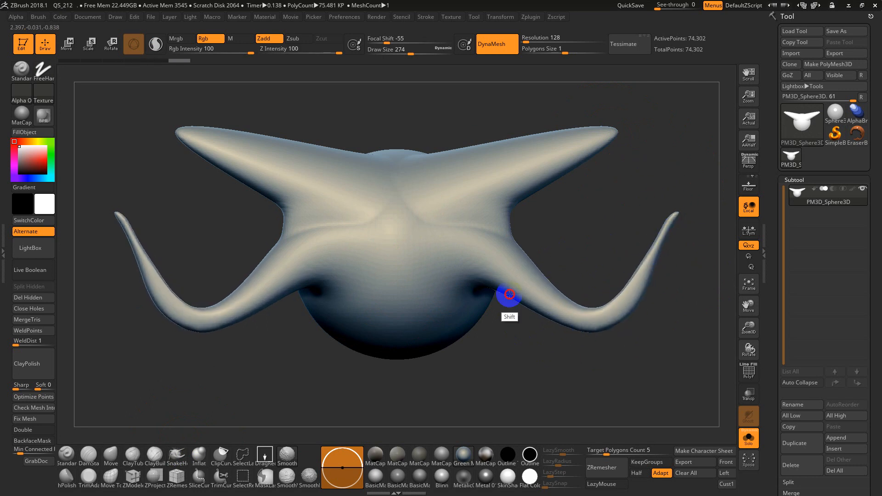
# Examine the horned sphere's remeshed wireframe from a three-quarter angle.
pyautogui.moveTo(591, 169)
pyautogui.mouseDown()
pyautogui.moveTo(627, 162)
pyautogui.moveTo(646, 144)
pyautogui.moveTo(565, 141)
pyautogui.moveTo(588, 166)
pyautogui.moveTo(557, 153)
pyautogui.mouseUp()
pyautogui.hotkey('shift', 'f')
pyautogui.hotkey('shift', 'f')
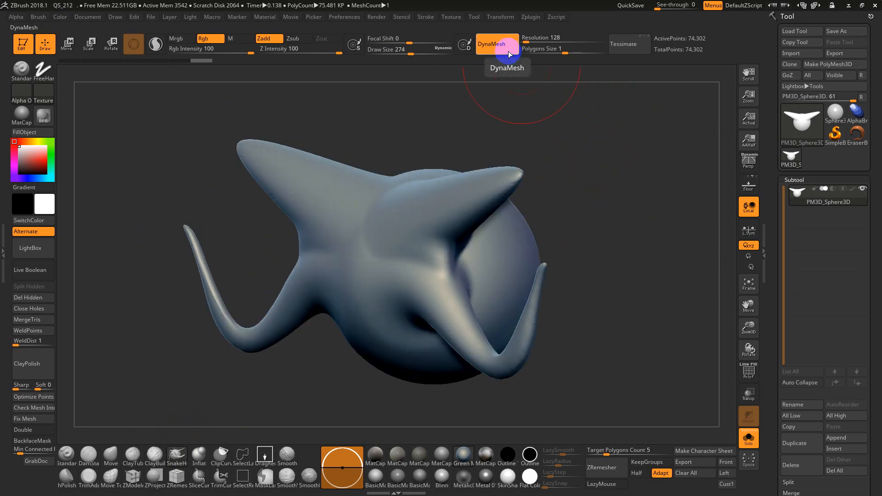
pyautogui.hotkey('shift', 'f')
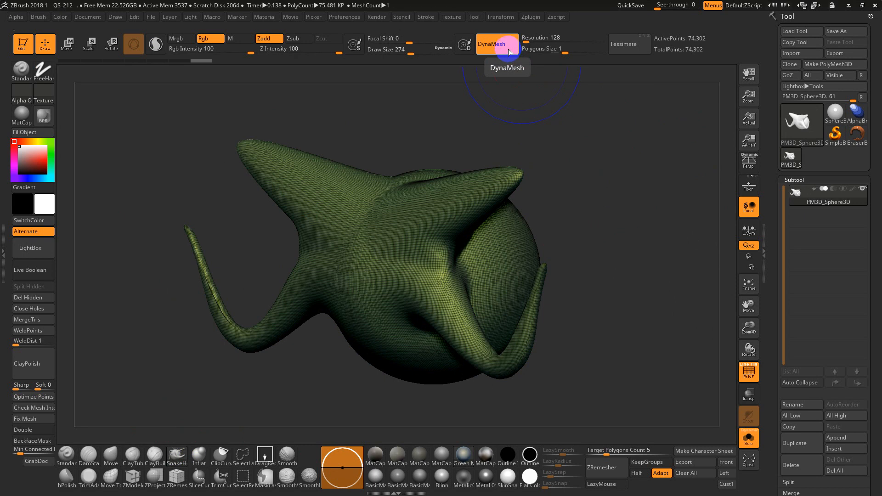
# Retopologize the horned sphere with ZRemesher at a Target Polygons Count of 1 and inspect the new edge flow.
pyautogui.click(794, 180)
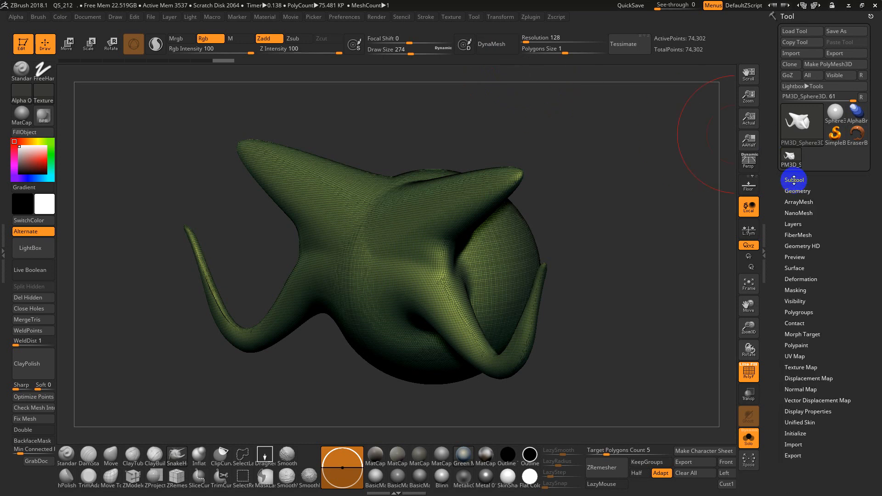
pyautogui.click(796, 190)
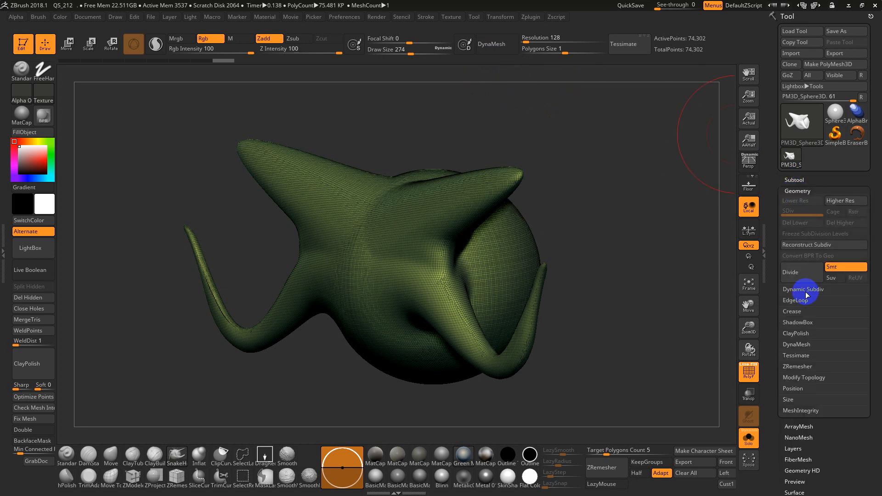
pyautogui.click(796, 366)
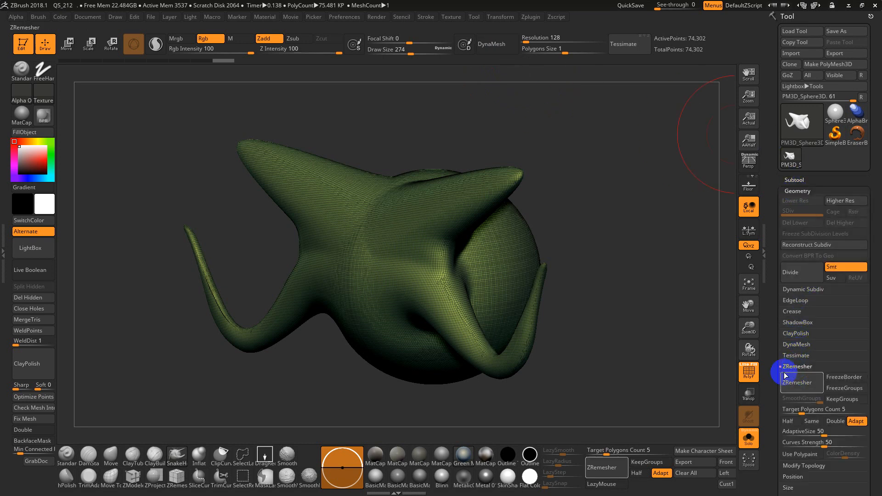
pyautogui.moveTo(776, 380); pyautogui.dragTo(785, 326)
pyautogui.click(800, 295)
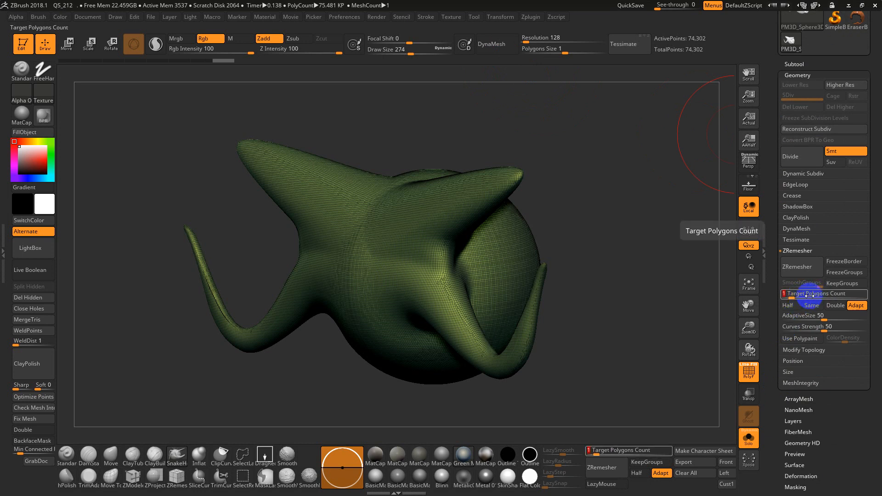
pyautogui.click(809, 273)
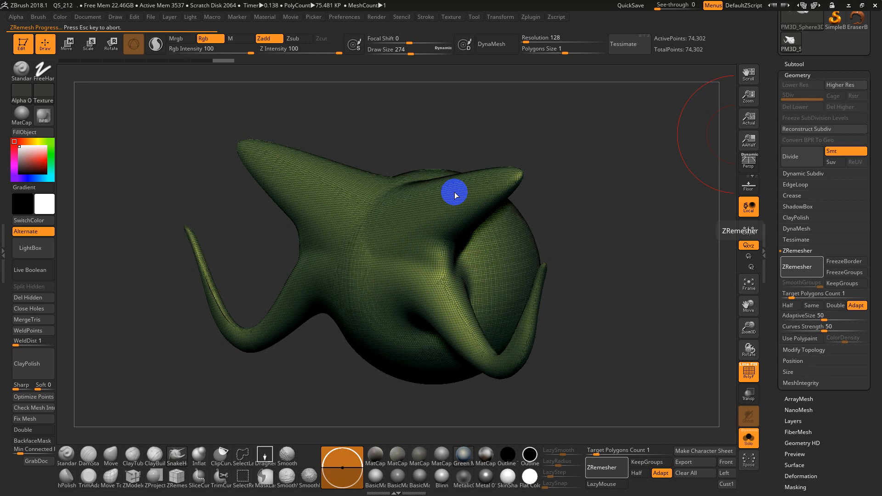
pyautogui.moveTo(552, 190); pyautogui.dragTo(677, 181)
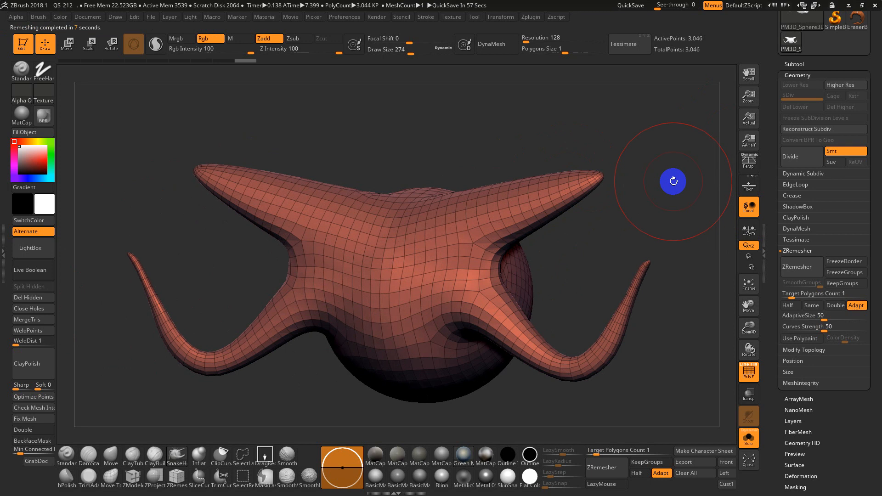
pyautogui.moveTo(654, 135); pyautogui.dragTo(612, 191)
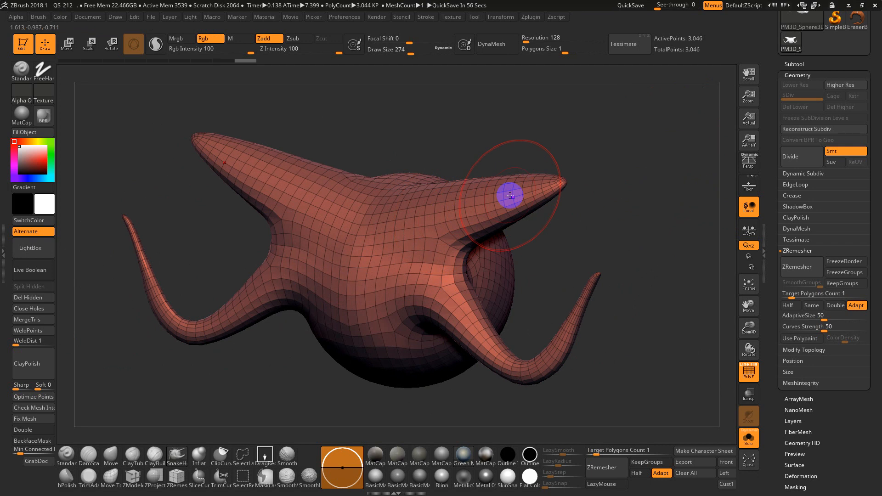
pyautogui.moveTo(613, 196); pyautogui.dragTo(624, 199)
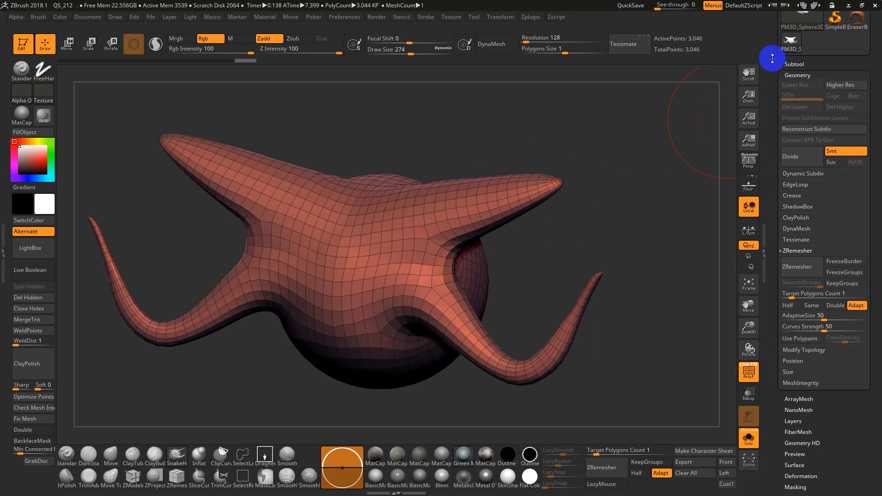
# Hide the wireframe and subdivide the remeshed horned form three times, up to SDiv 4.
pyautogui.moveTo(773, 58); pyautogui.dragTo(775, 138)
pyautogui.moveTo(591, 197); pyautogui.dragTo(603, 183)
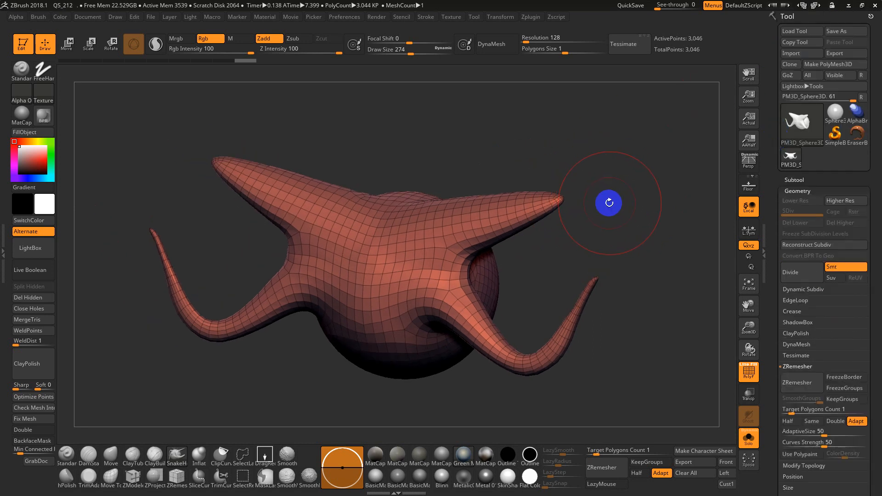
pyautogui.hotkey('shift', 'f')
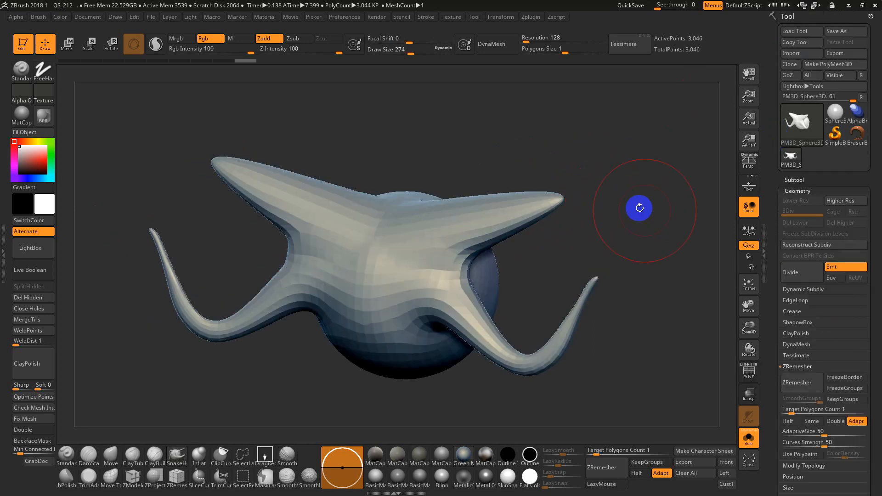
pyautogui.click(803, 277)
pyautogui.click(804, 276)
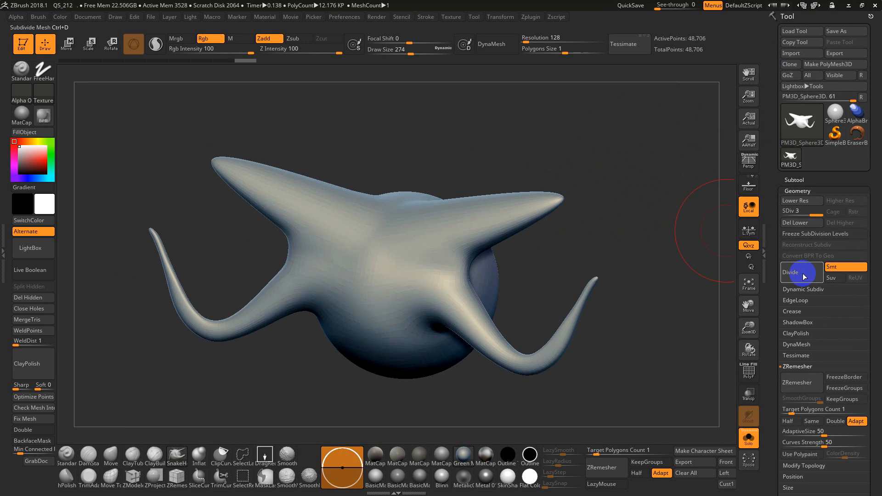
pyautogui.click(803, 277)
# Sculpt lumpy brow and facial forms between the horns with the Standard brush at Draw Size 101 and Z Intensity 49.
pyautogui.moveTo(404, 232)
pyautogui.mouseDown()
pyautogui.moveTo(401, 271)
pyautogui.moveTo(415, 248)
pyautogui.mouseUp()
pyautogui.hotkey('ctrl', 'z')
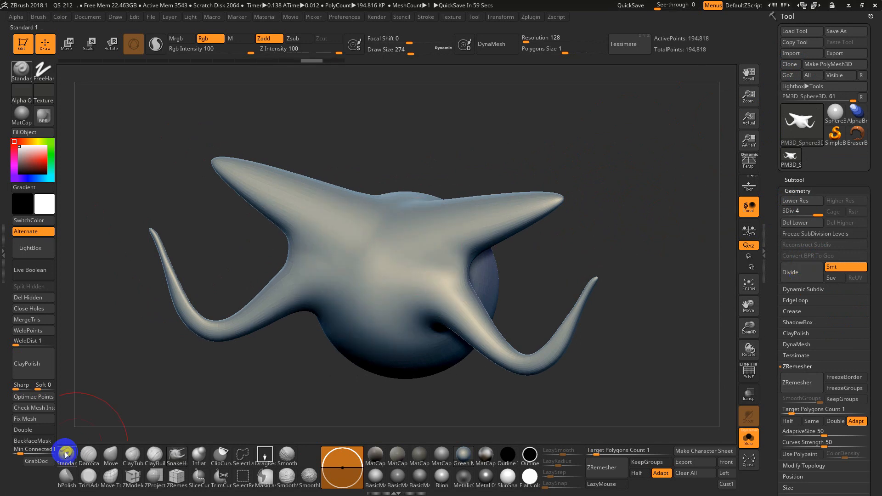
pyautogui.click(67, 455)
pyautogui.moveTo(430, 236)
pyautogui.mouseDown()
pyautogui.moveTo(420, 309)
pyautogui.moveTo(442, 214)
pyautogui.moveTo(451, 240)
pyautogui.moveTo(441, 240)
pyautogui.mouseUp()
pyautogui.press('s')
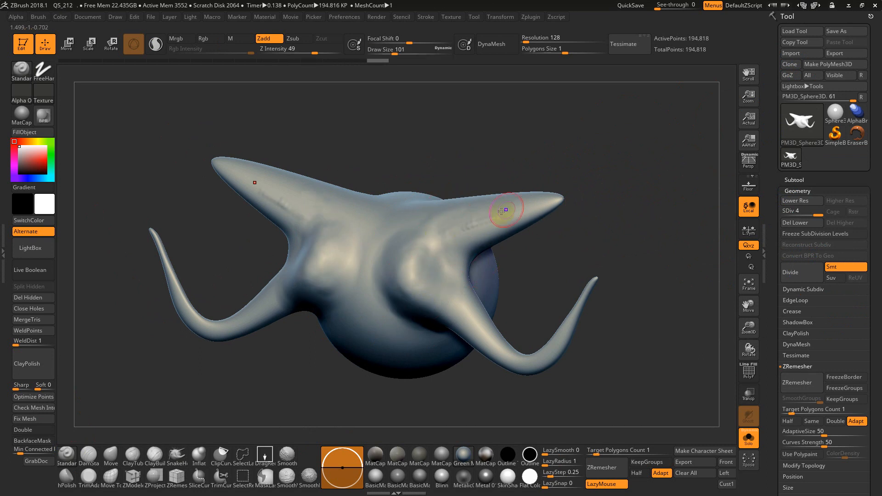
pyautogui.moveTo(491, 217)
pyautogui.mouseDown()
pyautogui.moveTo(435, 232)
pyautogui.moveTo(459, 245)
pyautogui.moveTo(445, 262)
pyautogui.moveTo(394, 236)
pyautogui.moveTo(473, 256)
pyautogui.moveTo(432, 296)
pyautogui.moveTo(464, 315)
pyautogui.moveTo(393, 250)
pyautogui.moveTo(393, 231)
pyautogui.moveTo(404, 266)
pyautogui.moveTo(394, 335)
pyautogui.moveTo(398, 308)
pyautogui.mouseUp()
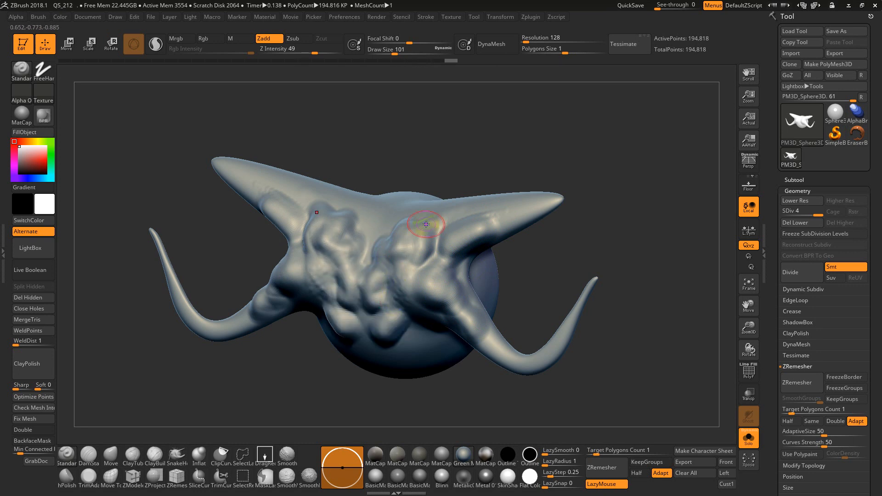
pyautogui.keyDown('alt'); pyautogui.moveTo(629, 237); pyautogui.dragTo(656, 197); pyautogui.keyUp('alt')
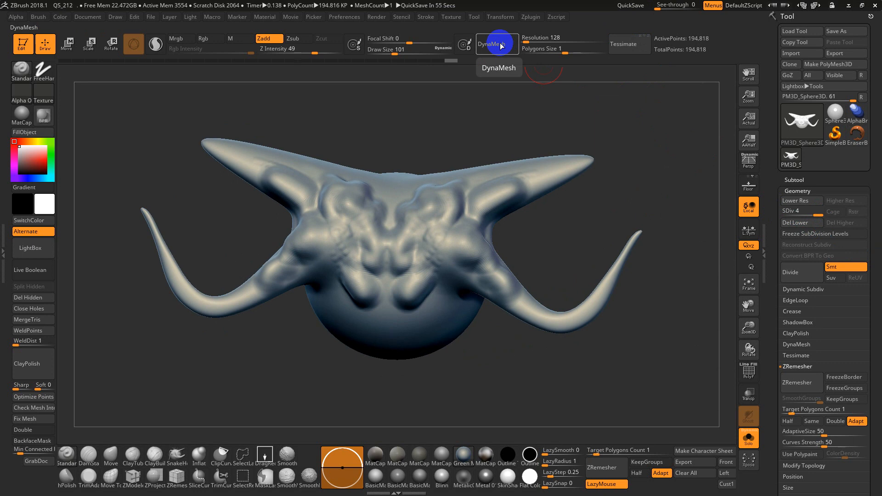
# Show the wireframe and step the sculpt down through its subdivision levels and back up to SDiv 4.
pyautogui.hotkey('shift', 'f')
pyautogui.hotkey('shift', 'd')
pyautogui.hotkey('shift', 'd')
pyautogui.hotkey('shift', 'd')
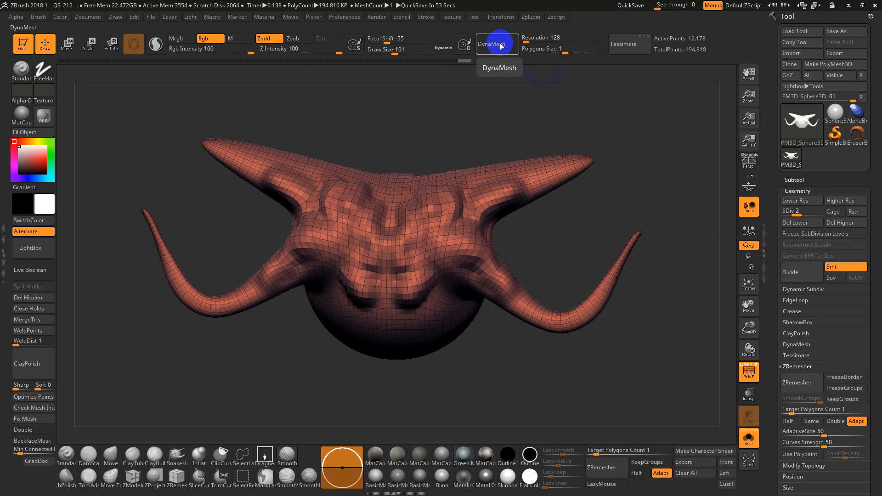
pyautogui.press('d')
pyautogui.press('d')
pyautogui.press('d')
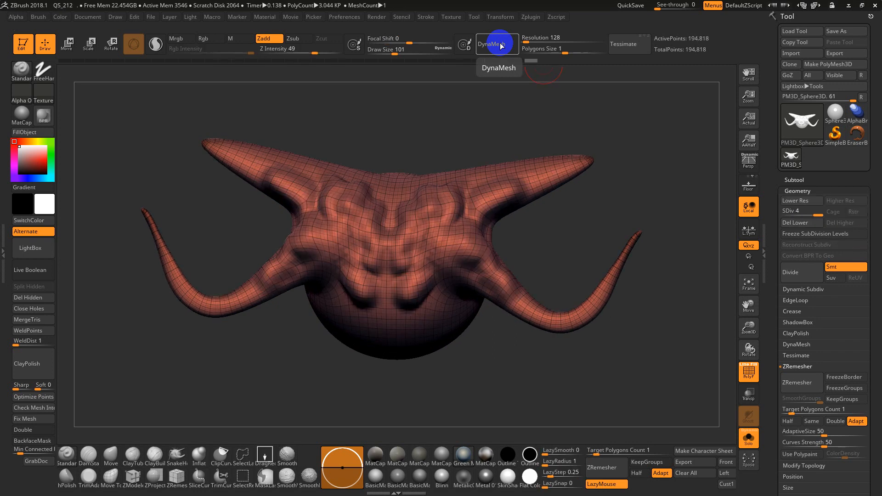
# Drop the sculpt to SDiv 1, try deleting its higher subdivision levels, and undo the deletion.
pyautogui.hotkey('shift', 'd')
pyautogui.hotkey('shift', 'd')
pyautogui.hotkey('shift', 'd')
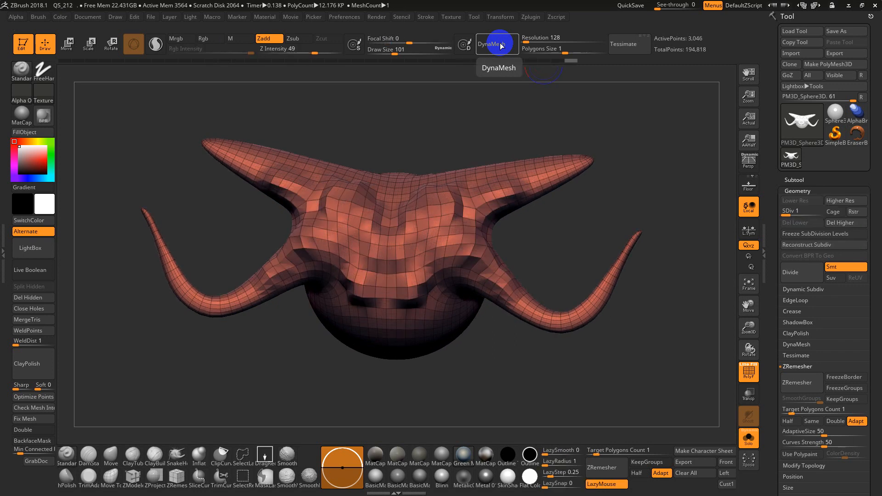
pyautogui.click(846, 229)
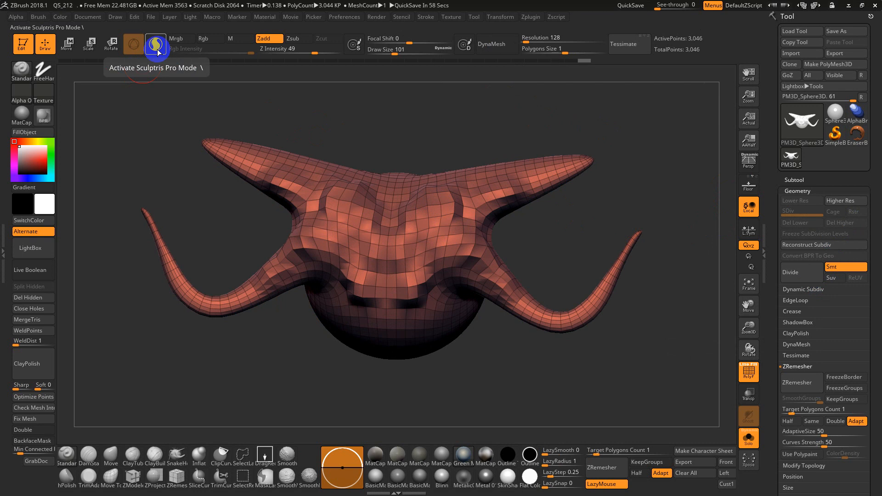
pyautogui.hotkey('ctrl', 'z')
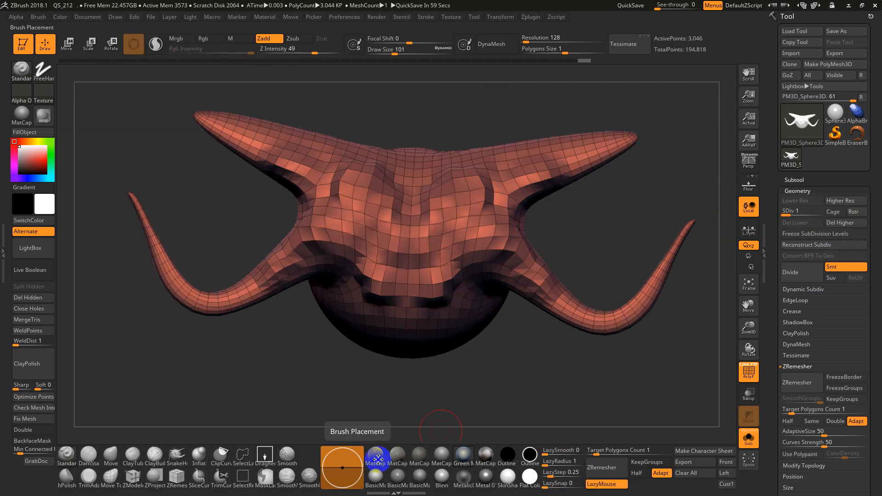
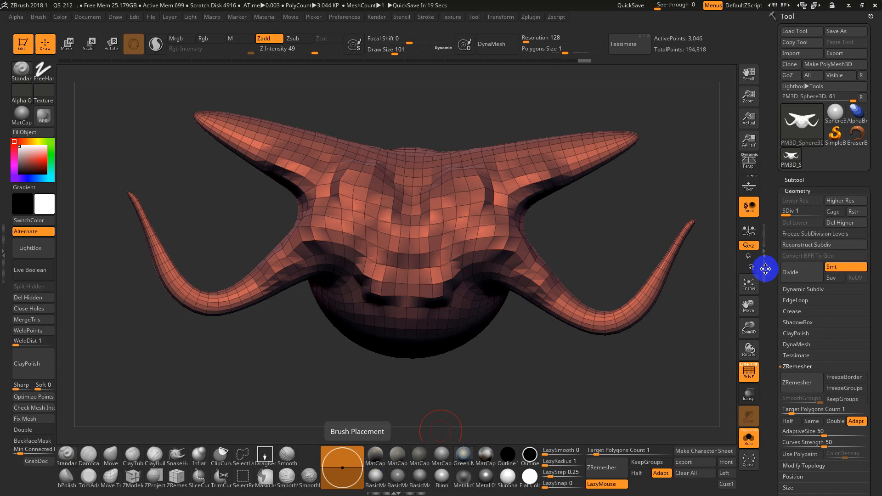
# Load the tool file CowCrap_09.ZTL and view the creature's torso without its wireframe.
pyautogui.click(801, 32)
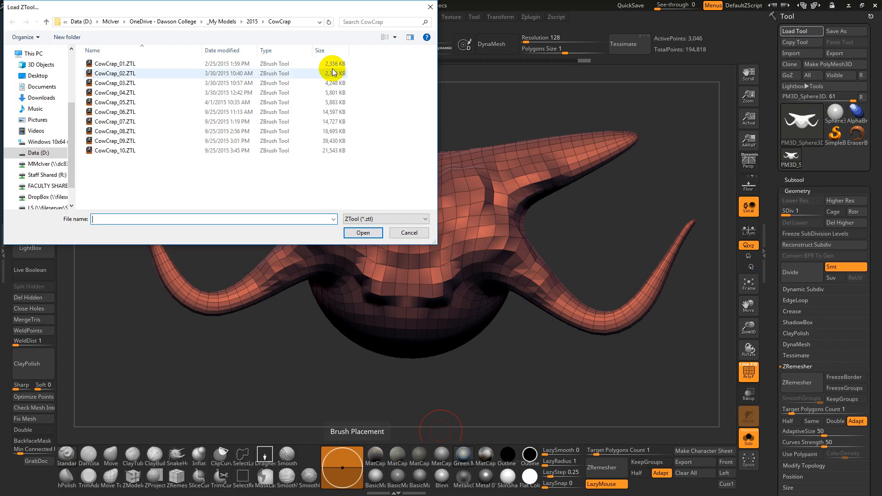
pyautogui.doubleClick(183, 139)
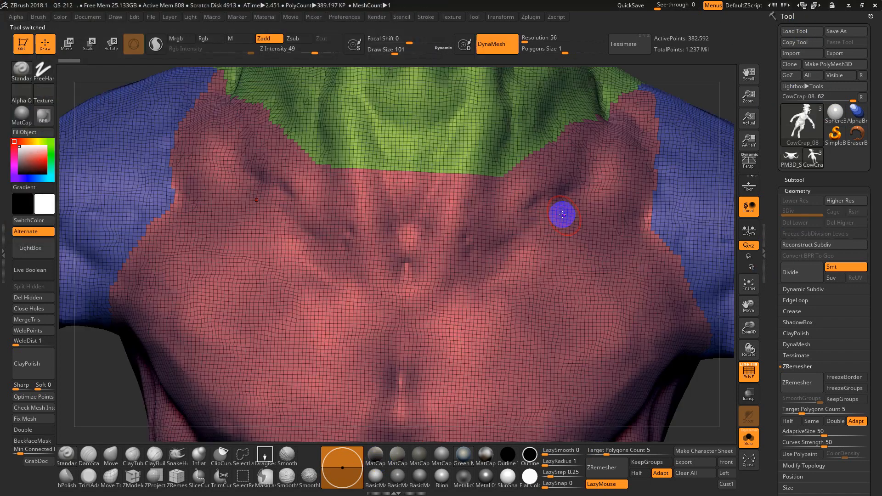
pyautogui.press('f')
pyautogui.moveTo(574, 218); pyautogui.dragTo(500, 220)
pyautogui.hotkey('shift', 'f')
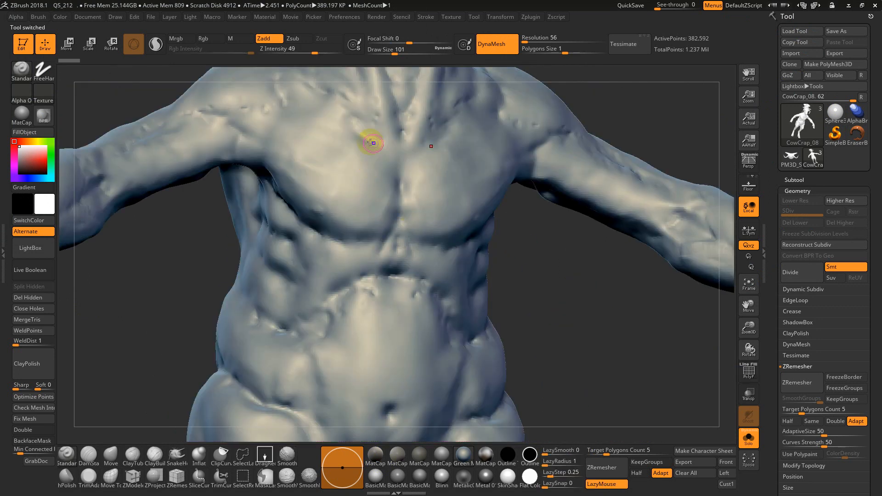
# Select the CowCrap_09 subtool, raise it two subdivision levels, and compare its torso detail with CowCrap_08.
pyautogui.click(795, 180)
pyautogui.click(802, 195)
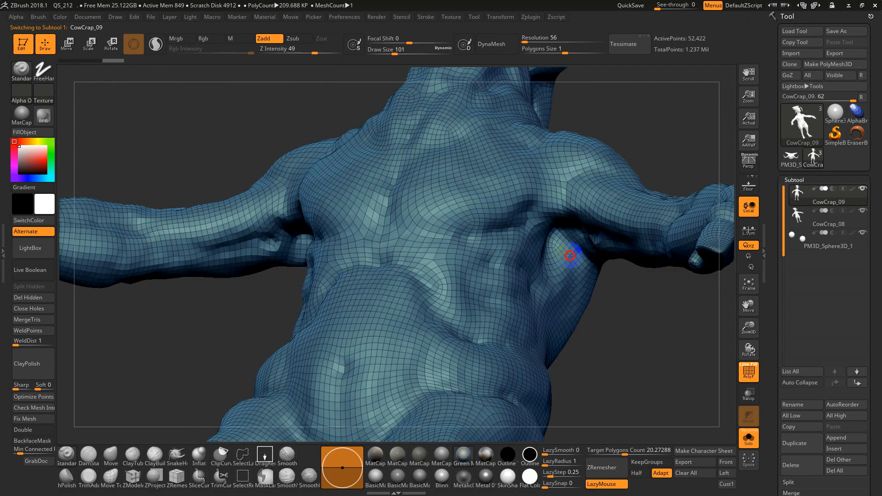
pyautogui.moveTo(570, 255); pyautogui.dragTo(565, 354)
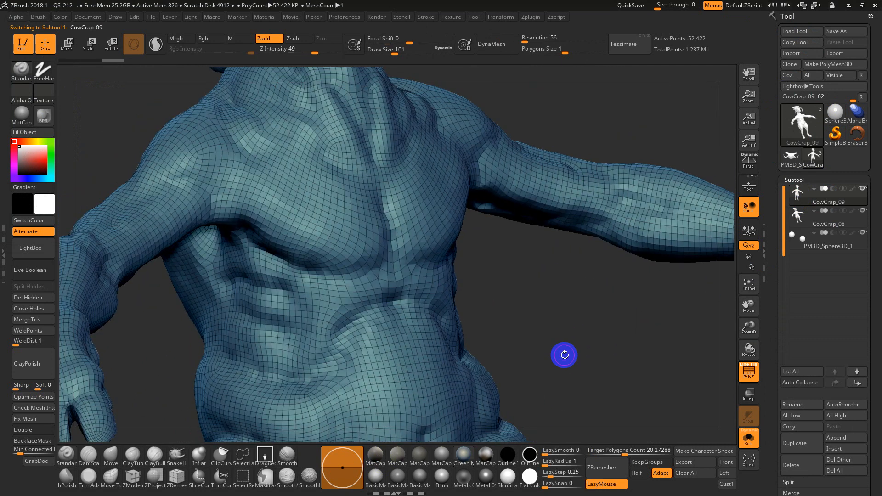
pyautogui.press('d')
pyautogui.press('d')
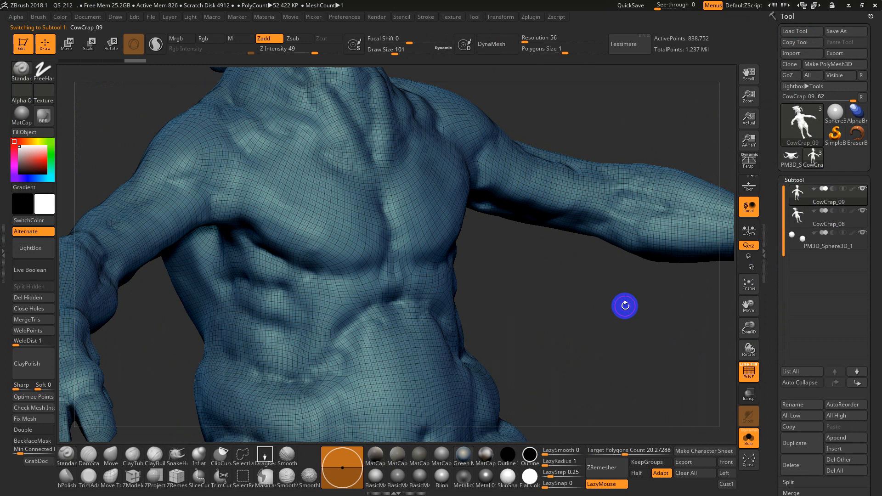
pyautogui.hotkey('shift', 'f')
pyautogui.moveTo(802, 220)
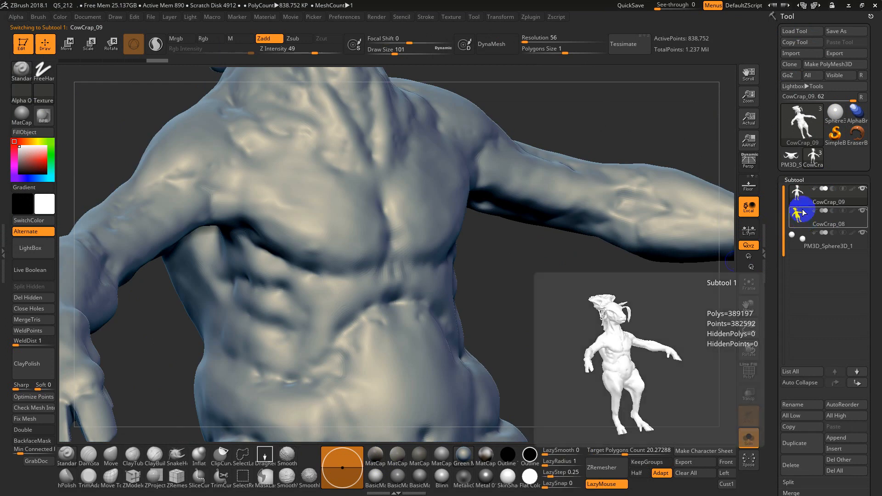
# Delete the CowCrap_09 subtool from the creature.
pyautogui.click(811, 472)
pyautogui.click(700, 483)
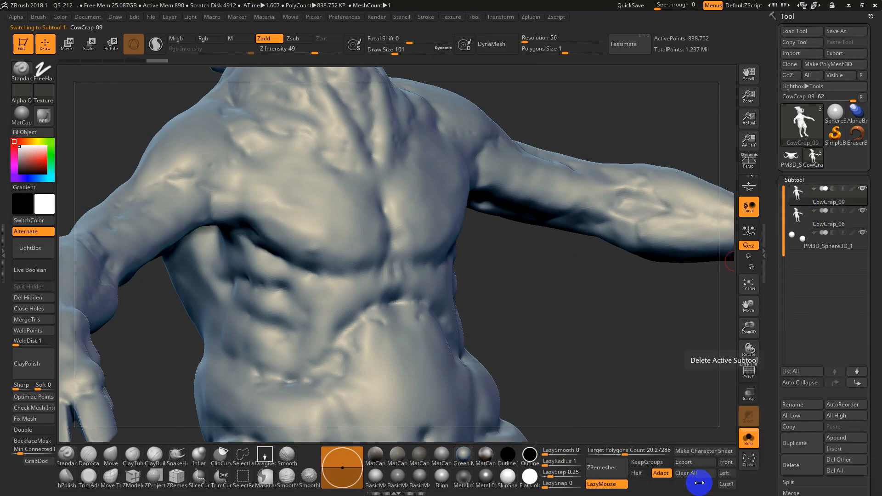
pyautogui.click(791, 464)
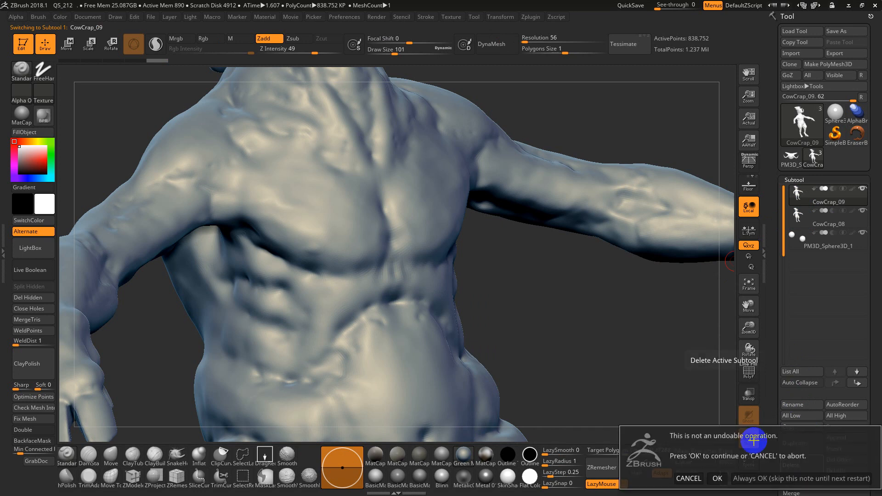
pyautogui.click(718, 479)
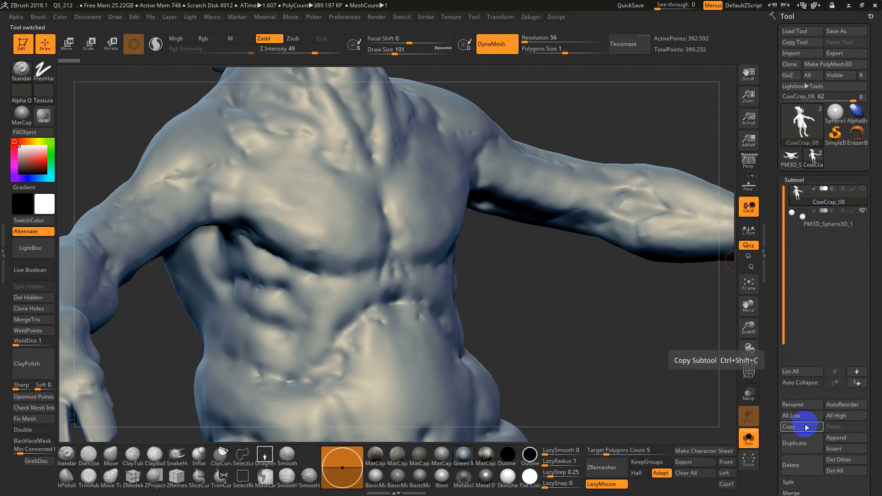
# Duplicate the CowCrap_08 subtool and check the copy in the subtool list.
pyautogui.click(808, 428)
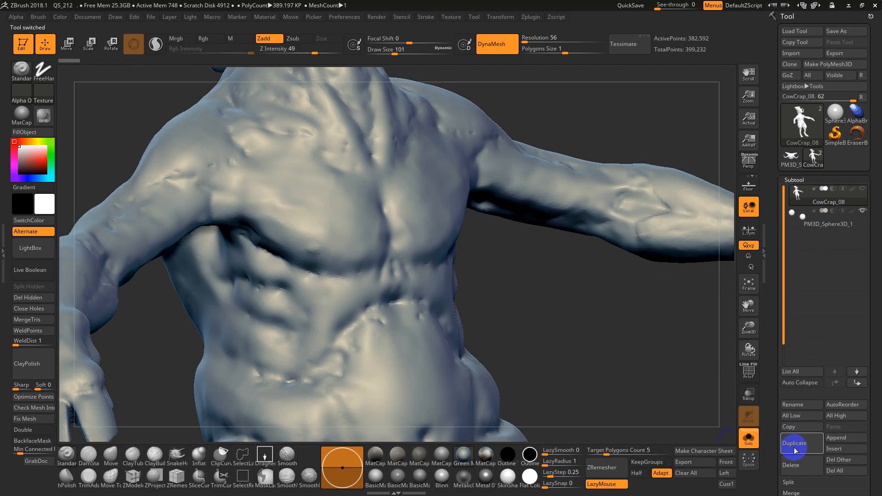
pyautogui.click(798, 444)
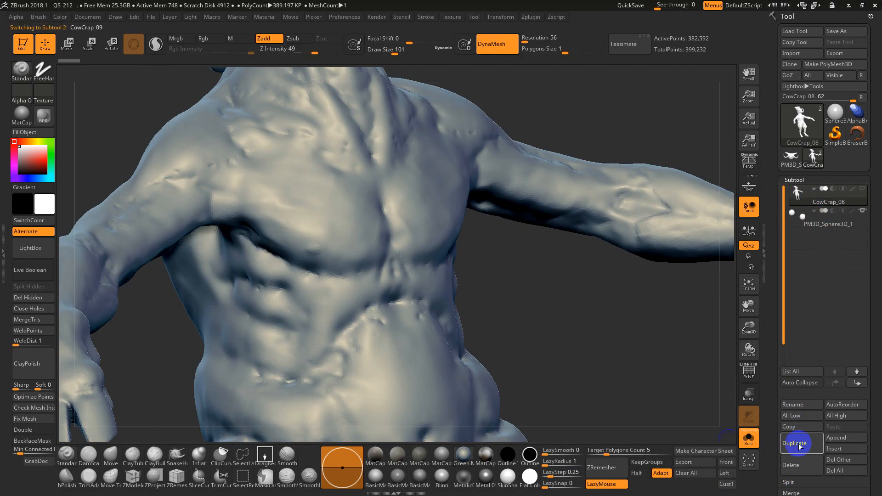
pyautogui.click(801, 181)
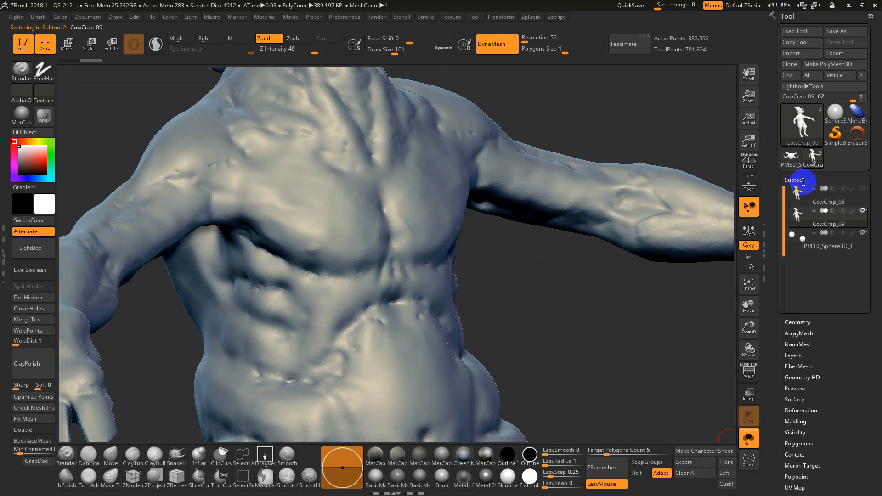
pyautogui.click(803, 181)
pyautogui.moveTo(805, 194)
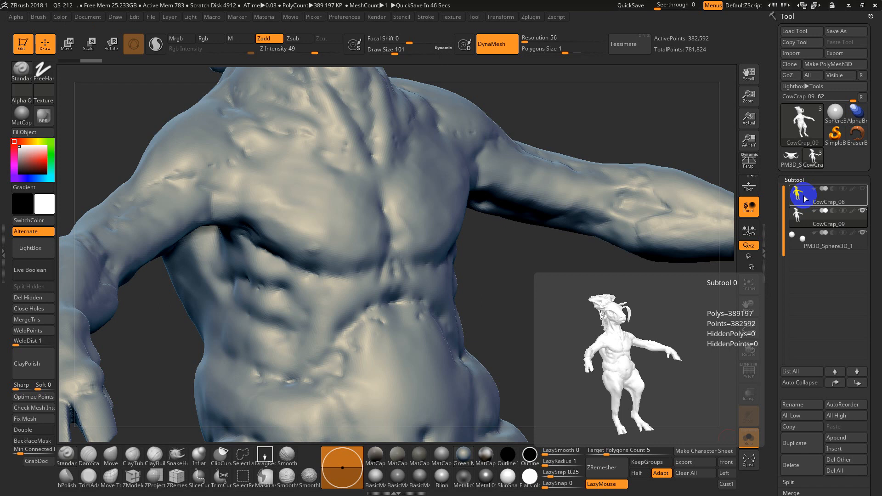
# Leave solo display and examine the creature's head and neck along with the entries in the subtool list.
pyautogui.press('f')
pyautogui.moveTo(456, 160); pyautogui.dragTo(478, 156)
pyautogui.click(749, 438)
pyautogui.keyDown('alt'); pyautogui.moveTo(609, 251); pyautogui.dragTo(619, 282); pyautogui.keyUp('alt')
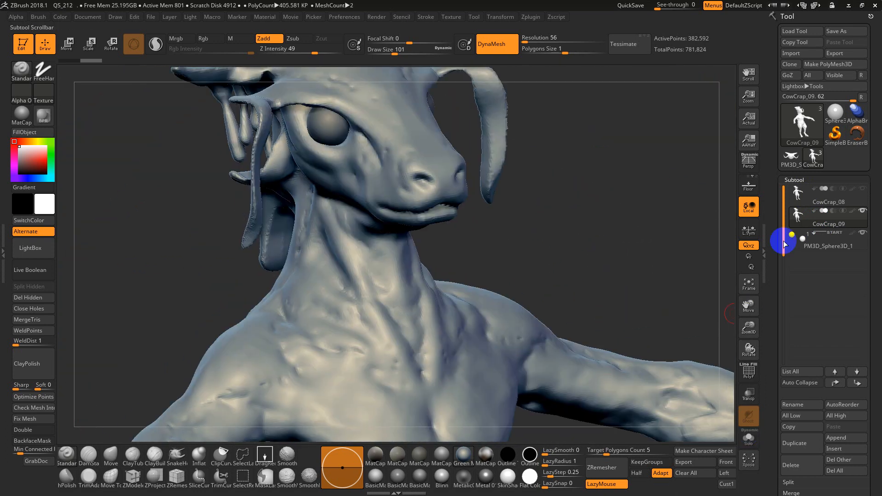
pyautogui.click(800, 241)
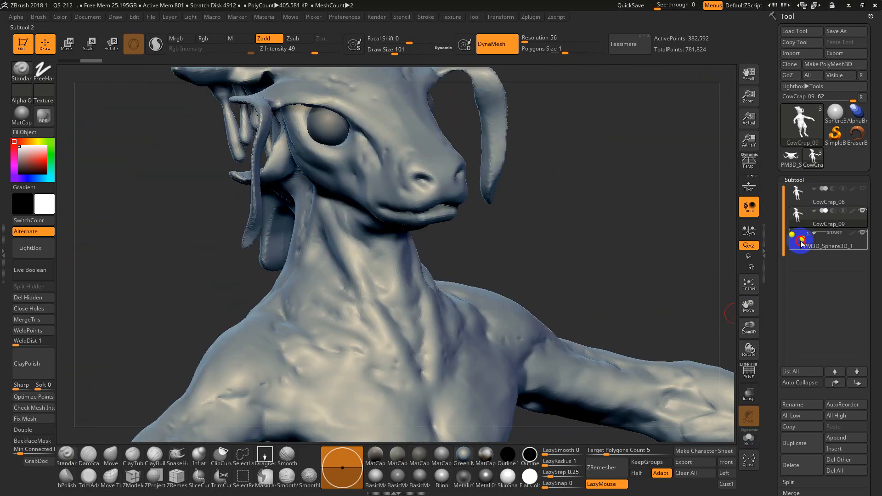
pyautogui.click(804, 198)
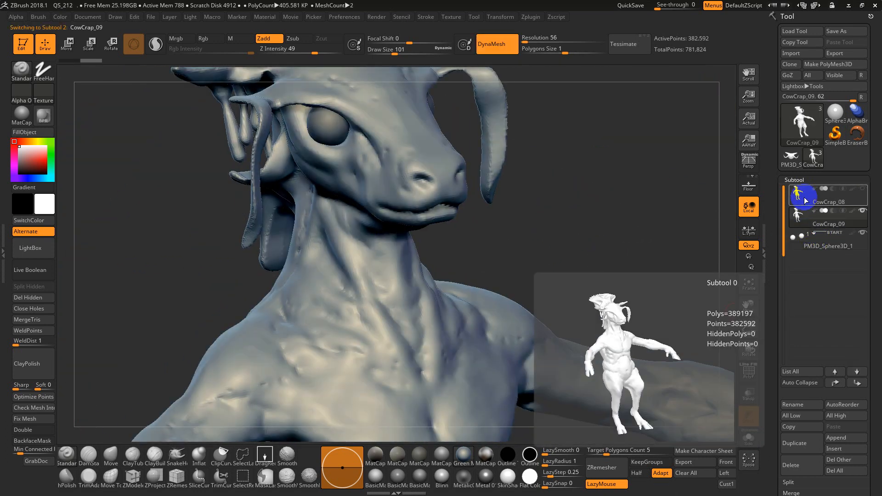
pyautogui.click(805, 211)
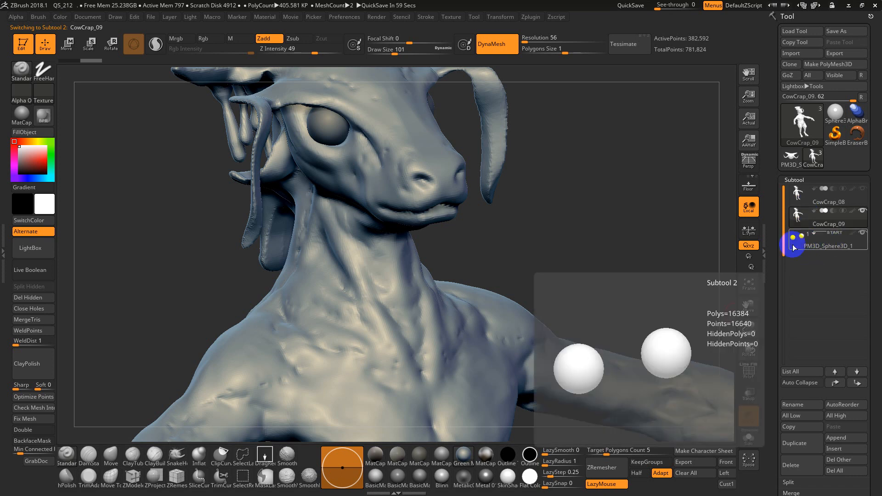
# Select the CowCrap_08 subtool, show its wireframe and ZRemesh it with a target polygon count of 5.
pyautogui.click(812, 205)
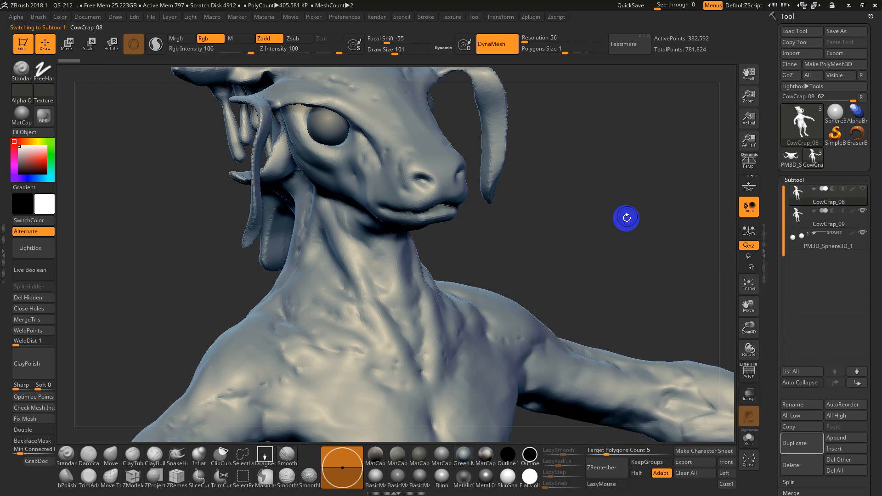
pyautogui.hotkey('shift', 'f')
pyautogui.click(795, 180)
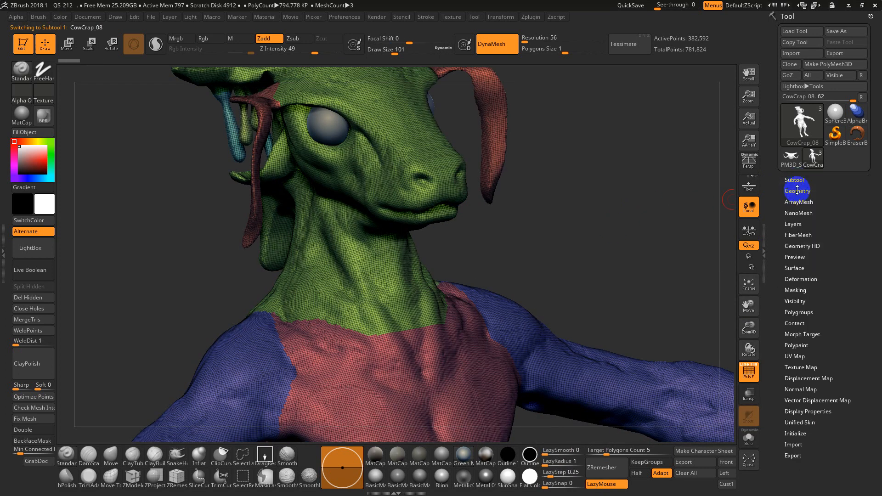
pyautogui.click(797, 191)
pyautogui.click(798, 382)
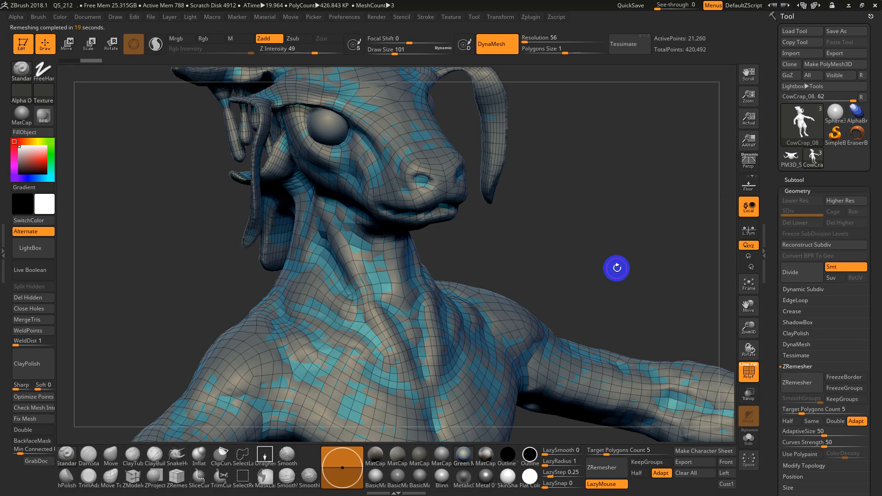
# Isolate the remeshed CowCrap_08 and examine its polygon flow over the torso, arms and legs.
pyautogui.click(749, 436)
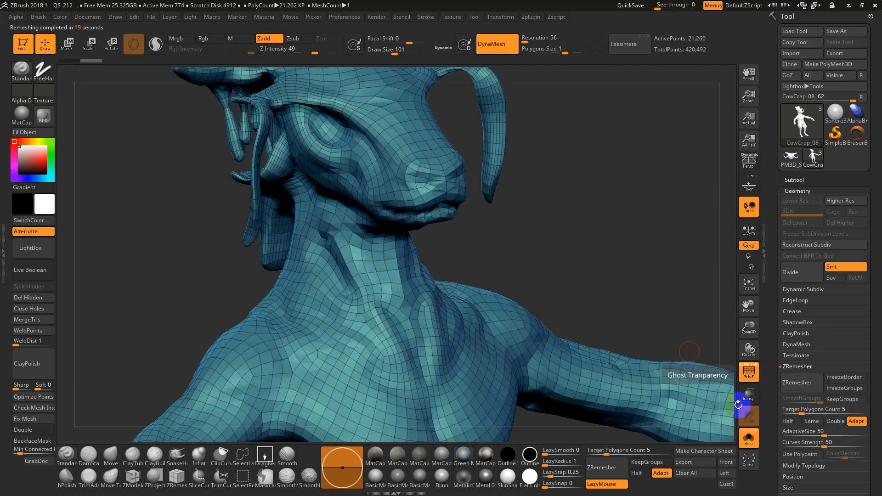
pyautogui.moveTo(605, 256); pyautogui.dragTo(612, 128)
pyautogui.moveTo(472, 240); pyautogui.dragTo(481, 260)
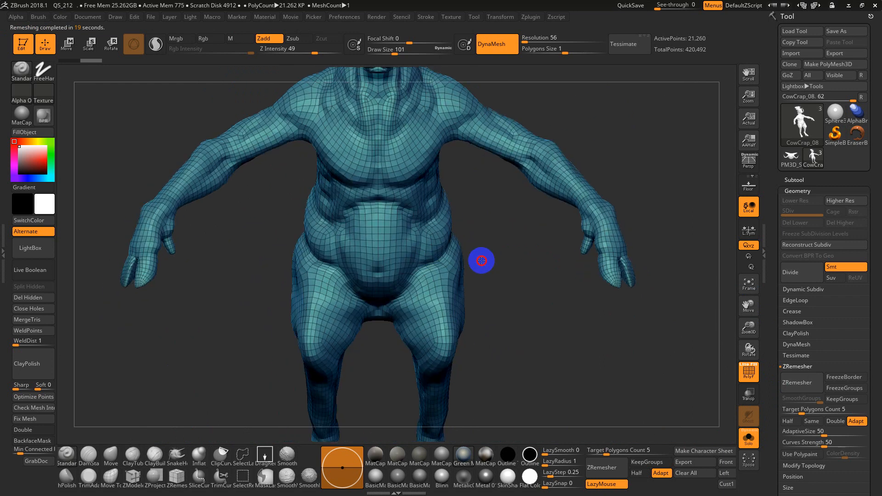
pyautogui.moveTo(501, 230); pyautogui.dragTo(510, 210)
# Subdivide CowCrap_08 three times to SDiv 4 and hide its wireframe.
pyautogui.hotkey('shift', 'f')
pyautogui.hotkey('shift', 'f')
pyautogui.hotkey('ctrl', 'd')
pyautogui.hotkey('ctrl', 'd')
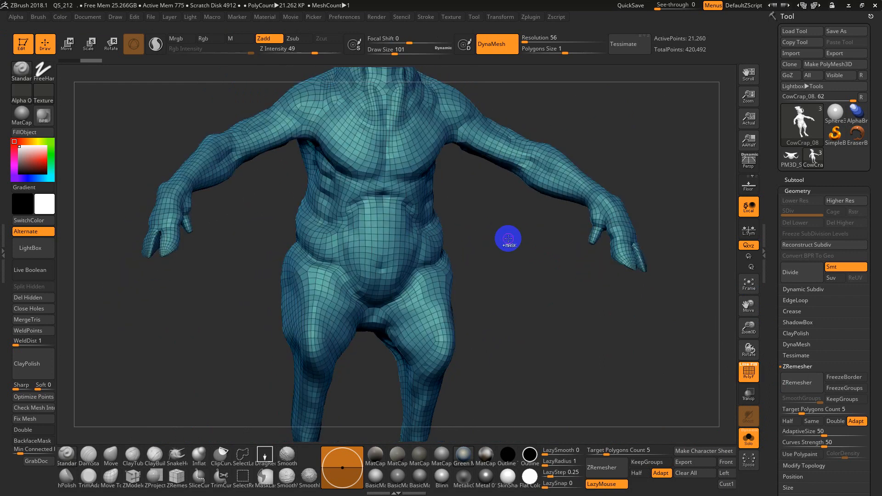
pyautogui.hotkey('ctrl', 'd')
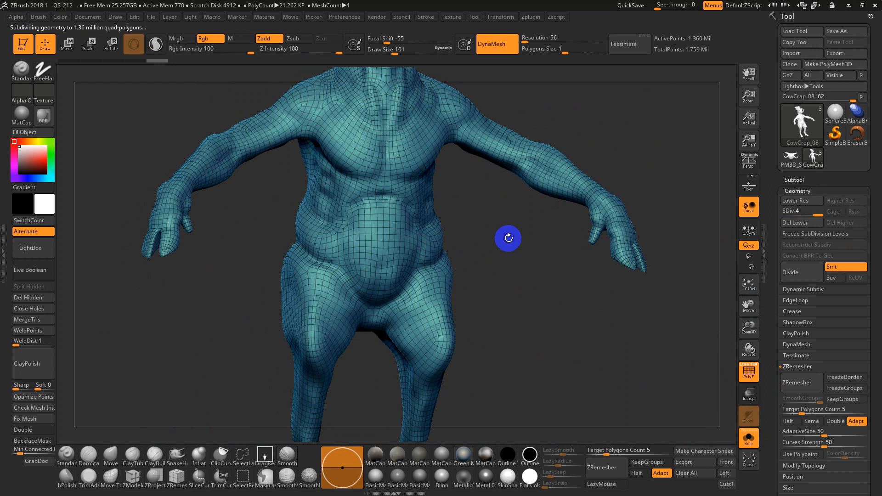
pyautogui.hotkey('shift', 'f')
pyautogui.moveTo(509, 238); pyautogui.dragTo(516, 239)
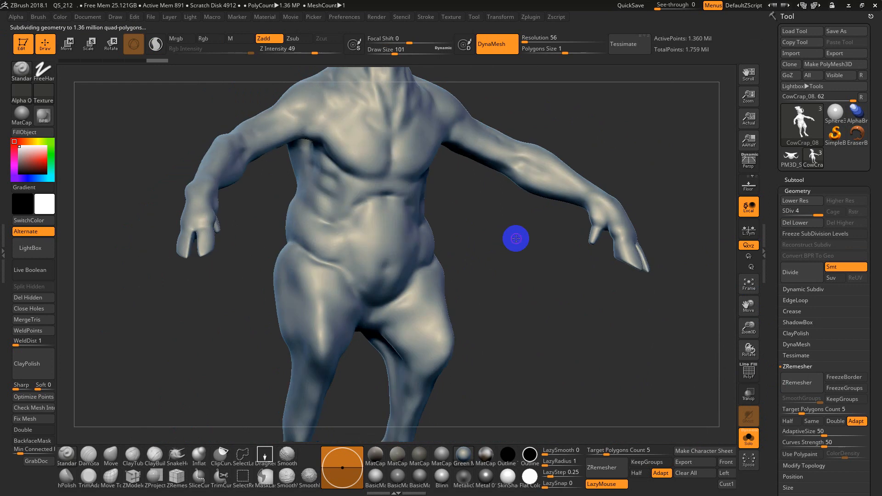
# Show CowCrap_08 and CowCrap_09 together and use ProjectAll to transfer the original sculpt's detail onto the subdivided CowCrap_08.
pyautogui.click(792, 186)
pyautogui.click(792, 179)
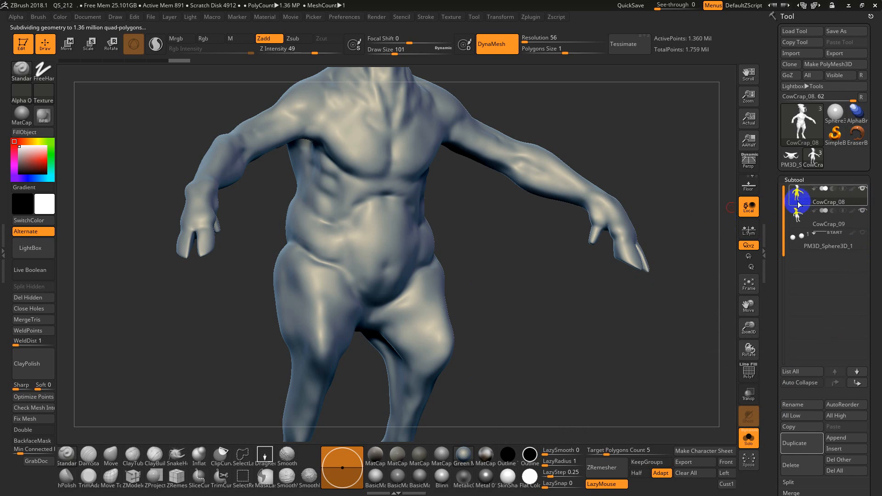
pyautogui.moveTo(773, 316); pyautogui.dragTo(773, 278)
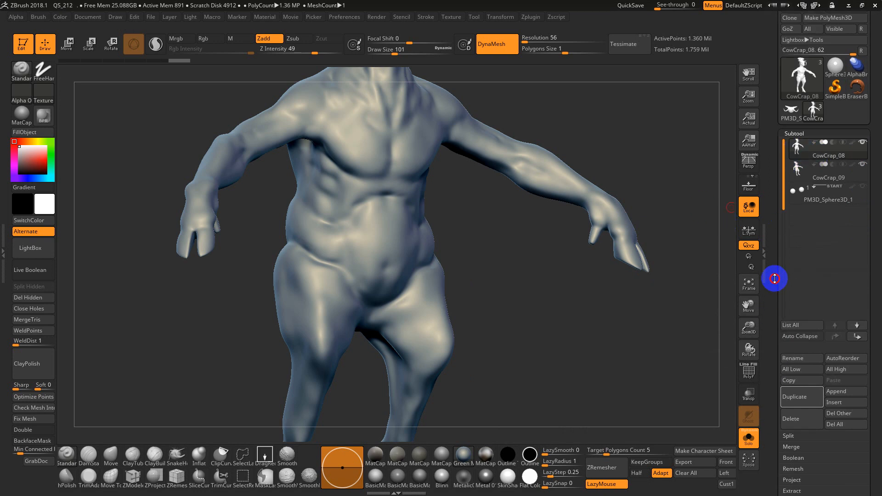
pyautogui.click(754, 438)
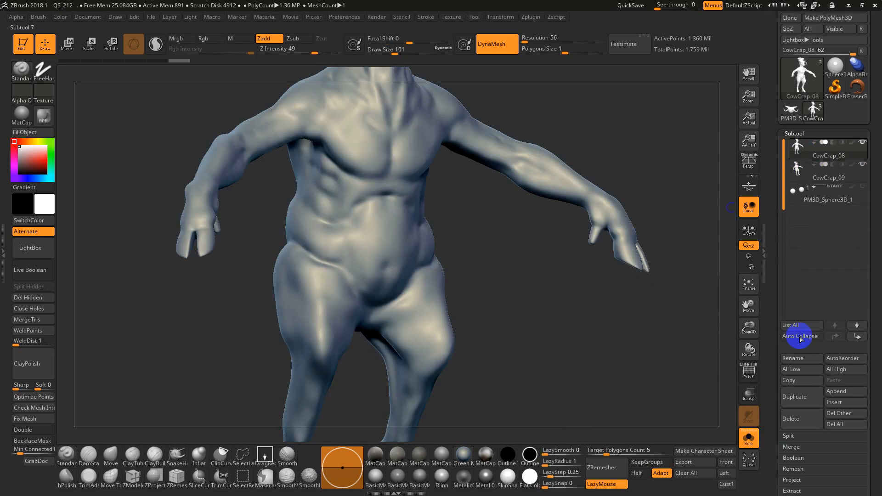
pyautogui.click(756, 446)
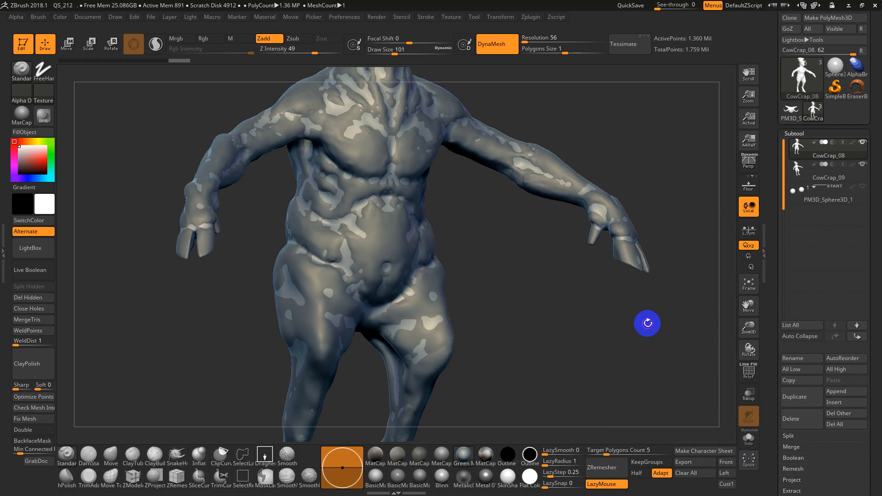
pyautogui.moveTo(774, 428); pyautogui.dragTo(795, 373)
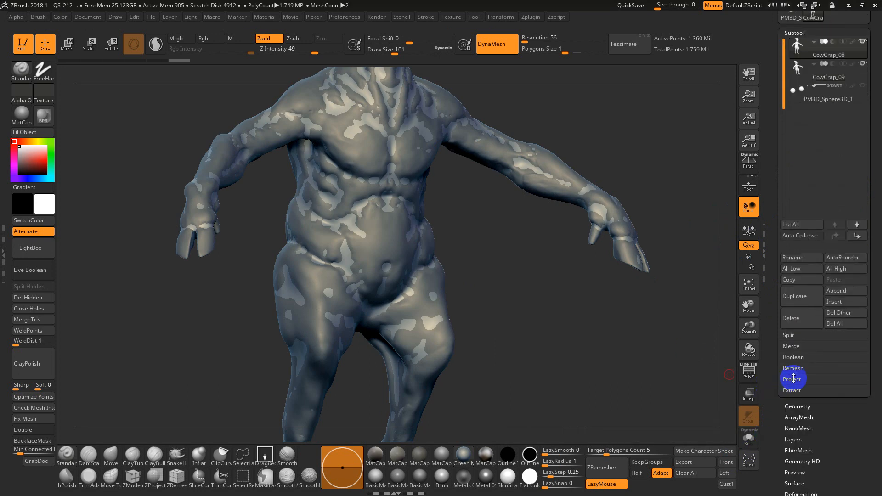
pyautogui.click(792, 379)
pyautogui.click(799, 405)
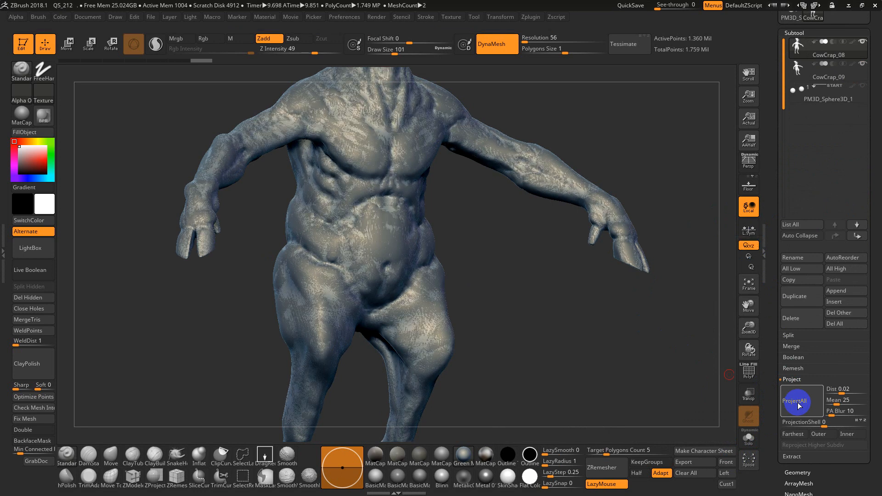
# Isolate CowCrap_08 and check its projected torso detail at lower and highest subdivision levels, with and without wireframe.
pyautogui.click(753, 439)
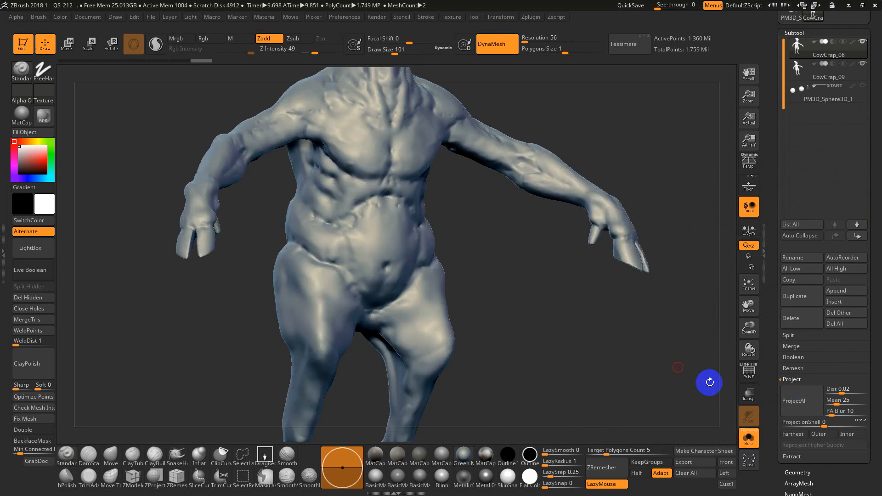
pyautogui.keyDown('alt'); pyautogui.moveTo(540, 294); pyautogui.dragTo(569, 438); pyautogui.keyUp('alt')
pyautogui.hotkey('shift', 'd')
pyautogui.hotkey('shift', 'd')
pyautogui.hotkey('shift', 'd')
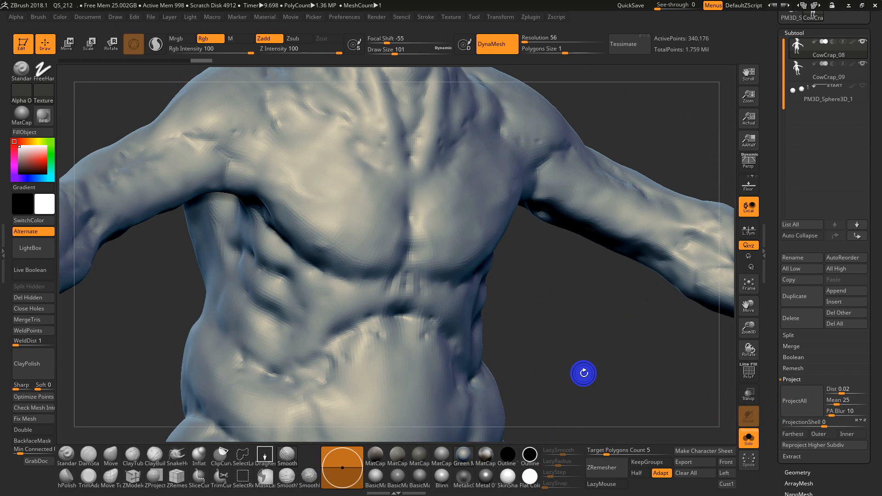
pyautogui.hotkey('shift', 'f')
pyautogui.press('d')
pyautogui.press('d')
pyautogui.press('d')
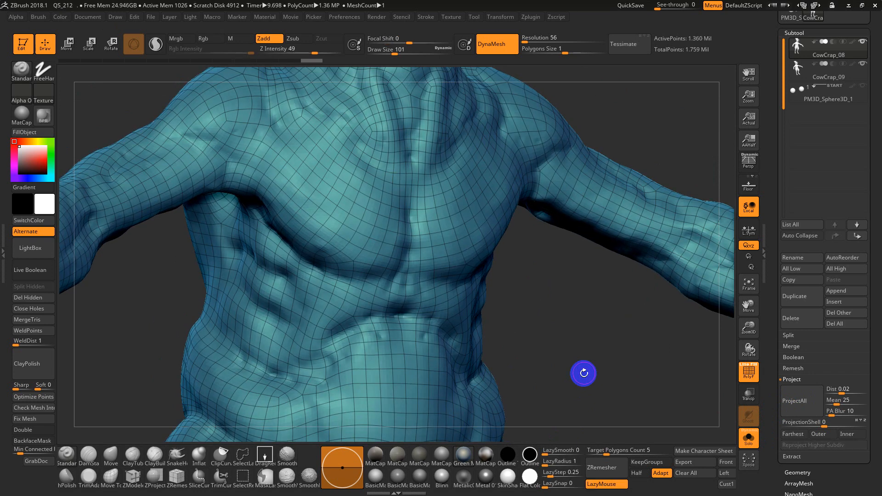
pyautogui.hotkey('shift', 'f')
pyautogui.moveTo(584, 373); pyautogui.dragTo(550, 323)
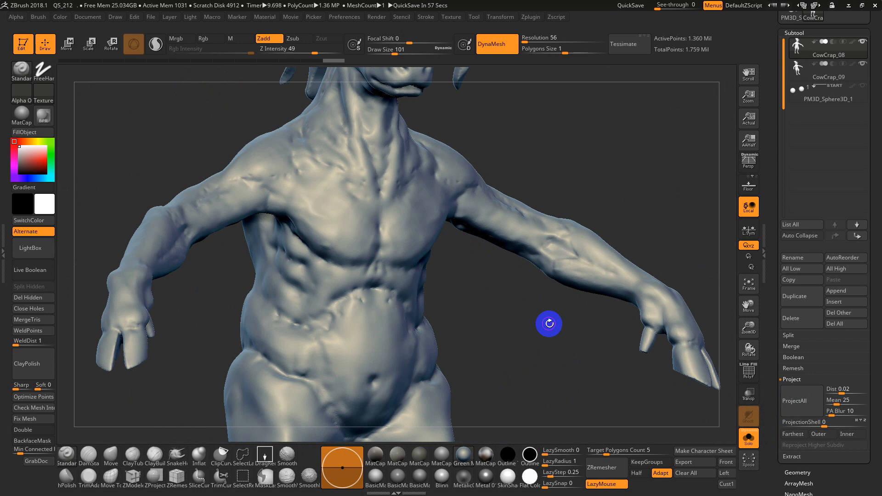
# Switch to the Sphere3D tool with Sculptris Pro mode enabled and convert the sphere to a PolyMesh3D.
pyautogui.click(157, 44)
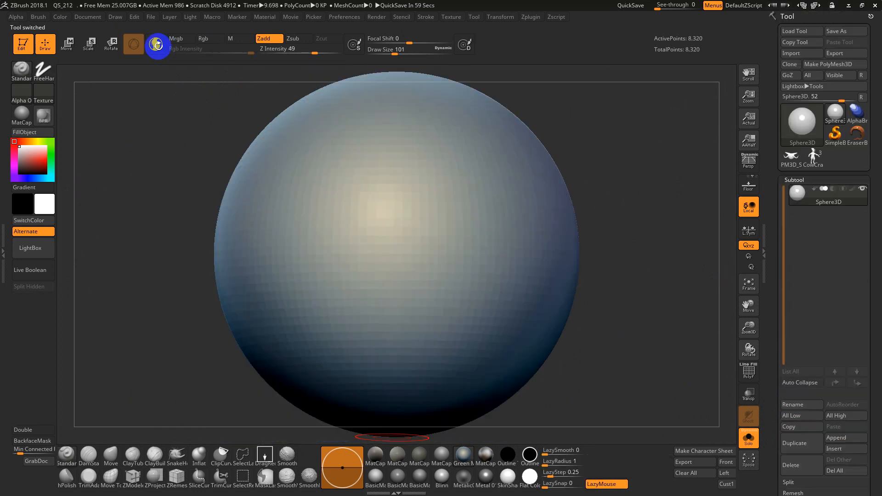
pyautogui.click(158, 44)
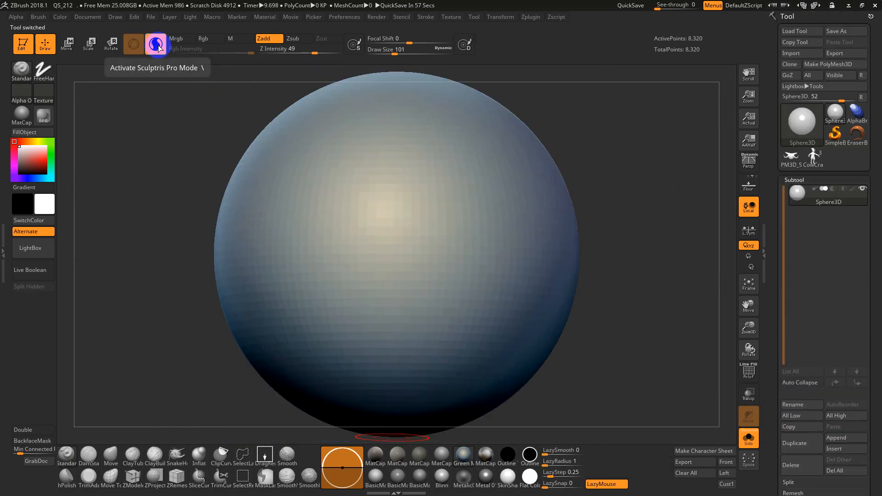
pyautogui.press('f')
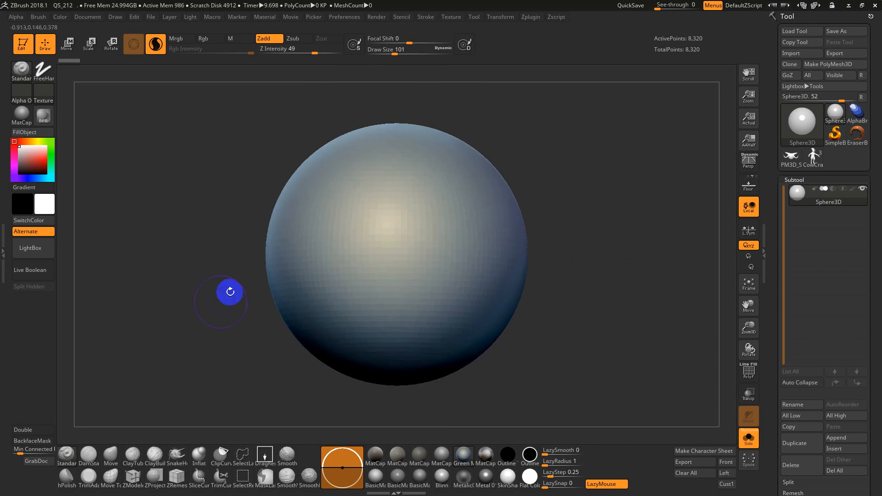
pyautogui.click(866, 64)
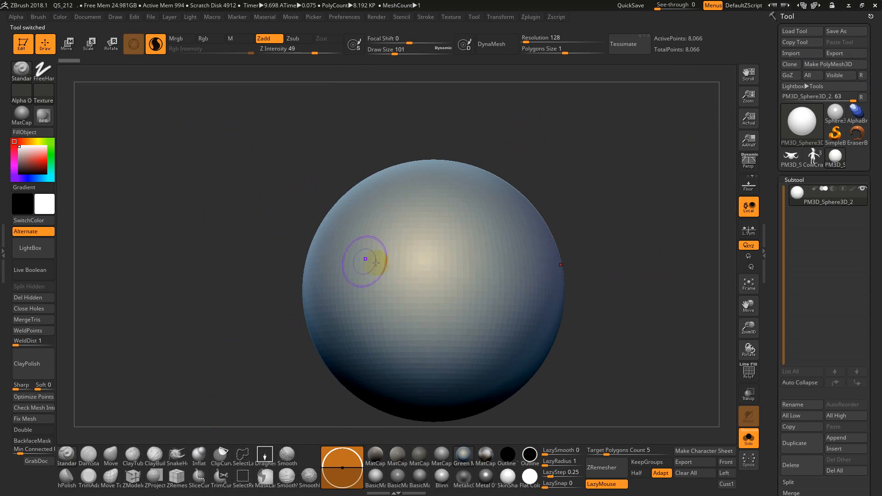
pyautogui.moveTo(713, 254); pyautogui.dragTo(516, 261, button='right')
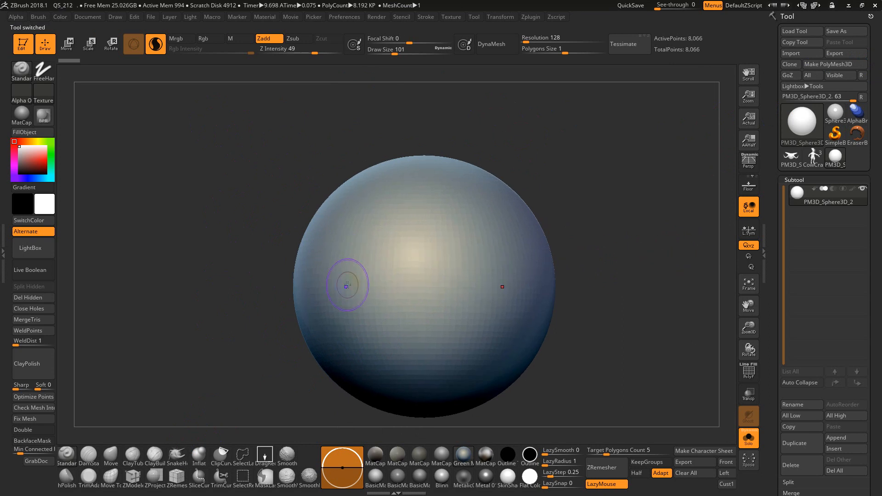
# Sculpt winding, symmetrical raised strokes on the front of the sphere with the Standard brush and undo the last action.
pyautogui.click(67, 454)
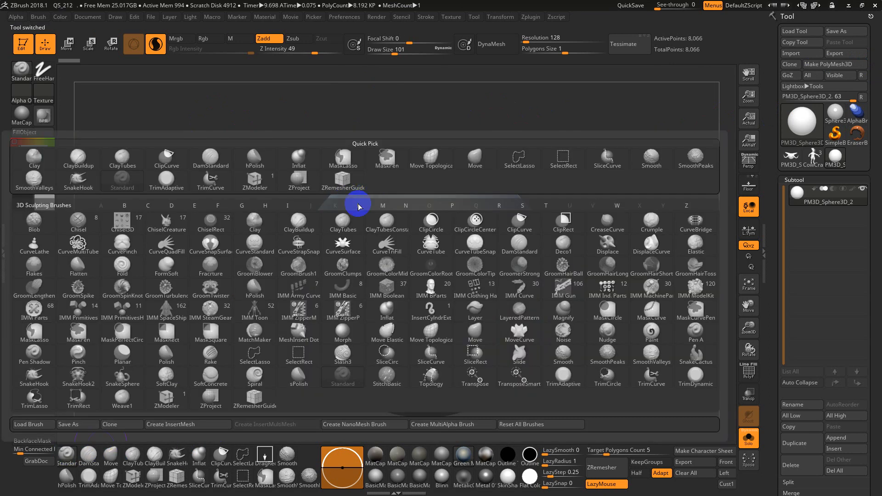
pyautogui.click(356, 203)
pyautogui.moveTo(384, 234)
pyautogui.mouseDown()
pyautogui.moveTo(342, 294)
pyautogui.moveTo(378, 344)
pyautogui.moveTo(392, 240)
pyautogui.moveTo(364, 199)
pyautogui.moveTo(335, 319)
pyautogui.mouseUp()
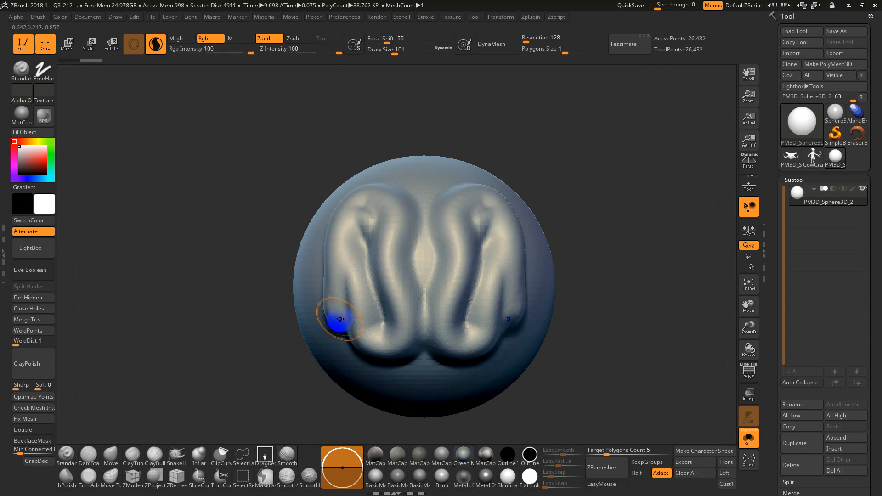
pyautogui.hotkey('shift', 'f')
pyautogui.hotkey('ctrl', 'z')
# Smooth the raised strokes on the sphere in close-up with the wireframe shown to demonstrate Sculptris Pro's adaptive triangles.
pyautogui.moveTo(391, 266)
pyautogui.mouseDown()
pyautogui.moveTo(392, 237)
pyautogui.moveTo(360, 220)
pyautogui.moveTo(349, 241)
pyautogui.moveTo(355, 267)
pyautogui.moveTo(377, 292)
pyautogui.moveTo(376, 325)
pyautogui.moveTo(346, 309)
pyautogui.moveTo(335, 285)
pyautogui.moveTo(344, 240)
pyautogui.moveTo(386, 192)
pyautogui.mouseUp()
pyautogui.moveTo(291, 161); pyautogui.dragTo(283, 180)
pyautogui.keyDown('alt'); pyautogui.moveTo(223, 155); pyautogui.dragTo(245, 219); pyautogui.keyUp('alt')
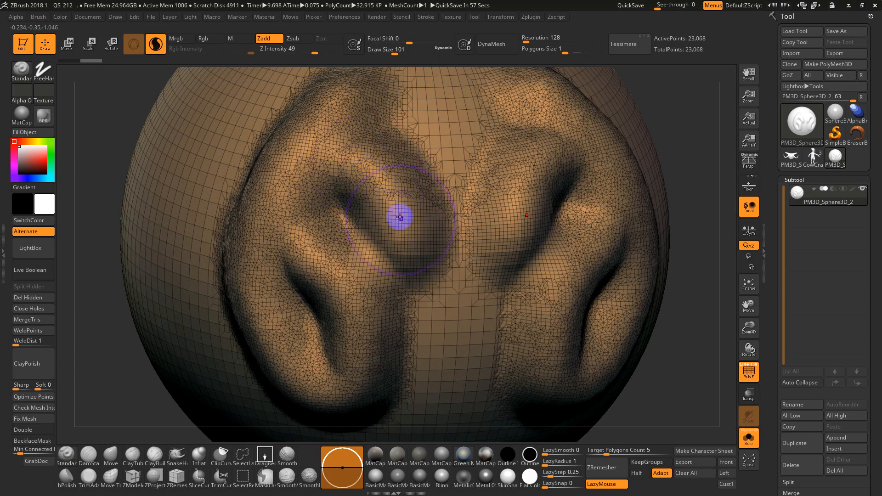
pyautogui.moveTo(416, 232)
pyautogui.keyDown('shift'); pyautogui.mouseDown()
pyautogui.moveTo(350, 156)
pyautogui.moveTo(293, 201)
pyautogui.moveTo(352, 315)
pyautogui.moveTo(381, 205)
pyautogui.moveTo(335, 128)
pyautogui.moveTo(240, 226)
pyautogui.moveTo(367, 73)
pyautogui.moveTo(374, 154)
pyautogui.mouseUp(); pyautogui.keyUp('shift')
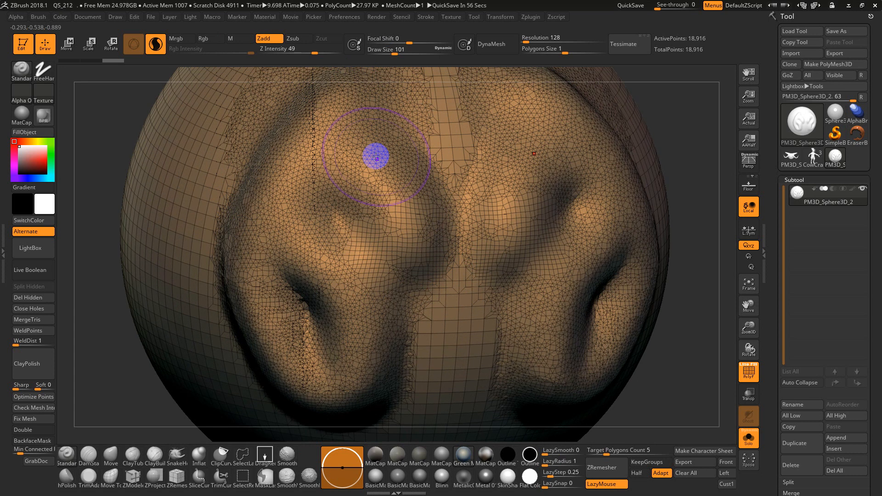
pyautogui.press('f')
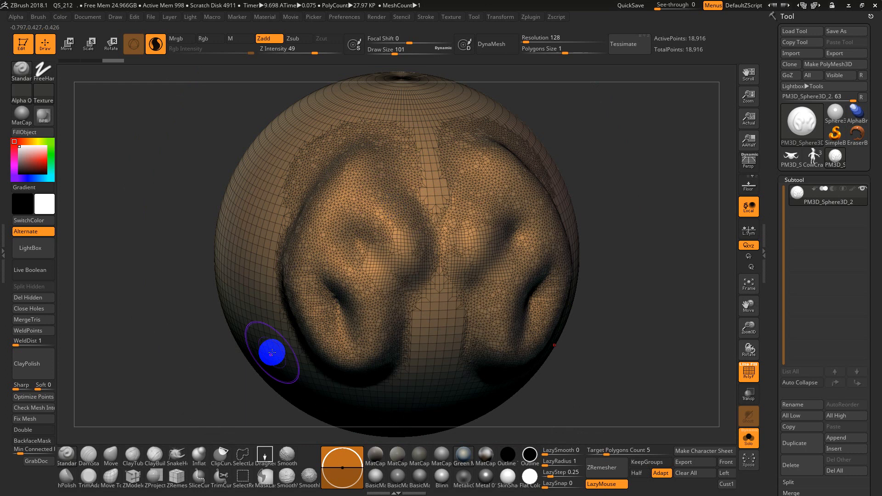
# Resize the SnakeHook brush and pull a long, thin symmetrical pair of horns out of the sphere's upper front.
pyautogui.click(181, 458)
pyautogui.keyDown('alt'); pyautogui.moveTo(644, 378); pyautogui.dragTo(610, 337); pyautogui.keyUp('alt')
pyautogui.keyDown('shift'); pyautogui.moveTo(610, 337); pyautogui.dragTo(584, 324); pyautogui.keyUp('shift')
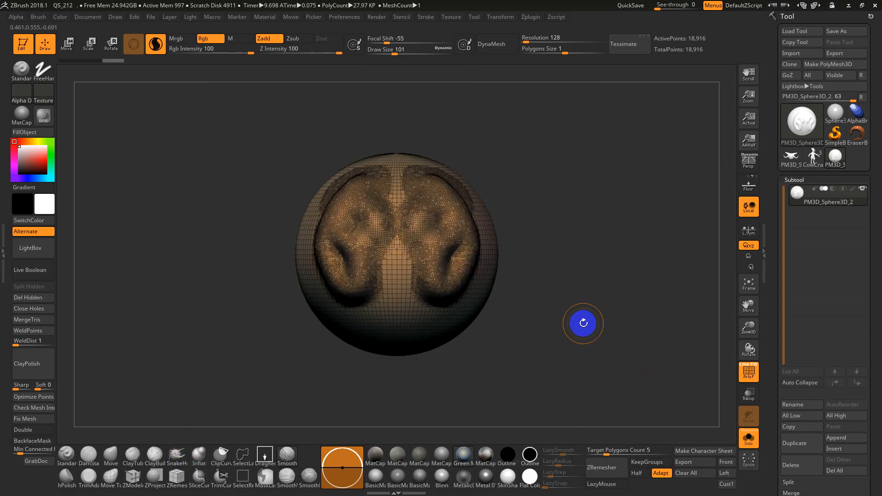
pyautogui.press('s')
pyautogui.moveTo(464, 192)
pyautogui.mouseDown()
pyautogui.moveTo(480, 192)
pyautogui.moveTo(457, 179)
pyautogui.moveTo(532, 161)
pyautogui.moveTo(730, 267)
pyautogui.moveTo(611, 89)
pyautogui.mouseUp()
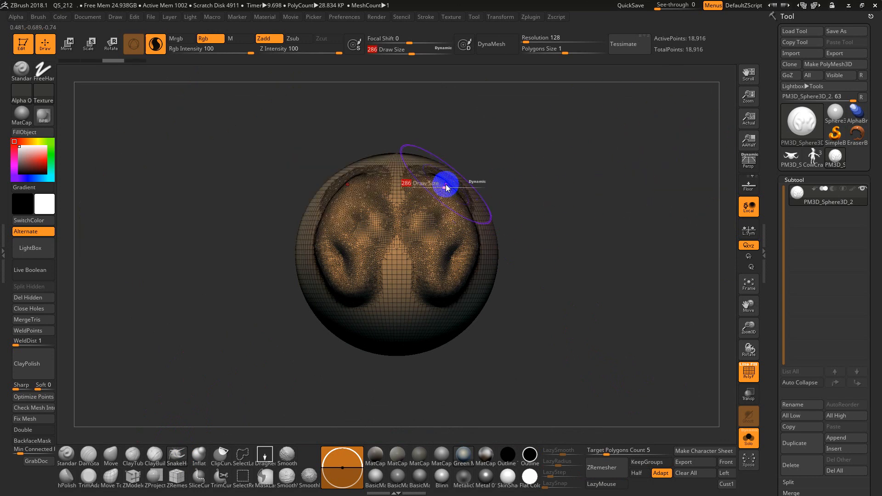
pyautogui.moveTo(446, 188)
pyautogui.mouseDown()
pyautogui.moveTo(434, 186)
pyautogui.moveTo(591, 172)
pyautogui.moveTo(685, 264)
pyautogui.mouseUp()
pyautogui.keyDown('alt'); pyautogui.moveTo(593, 265); pyautogui.dragTo(533, 259); pyautogui.keyUp('alt')
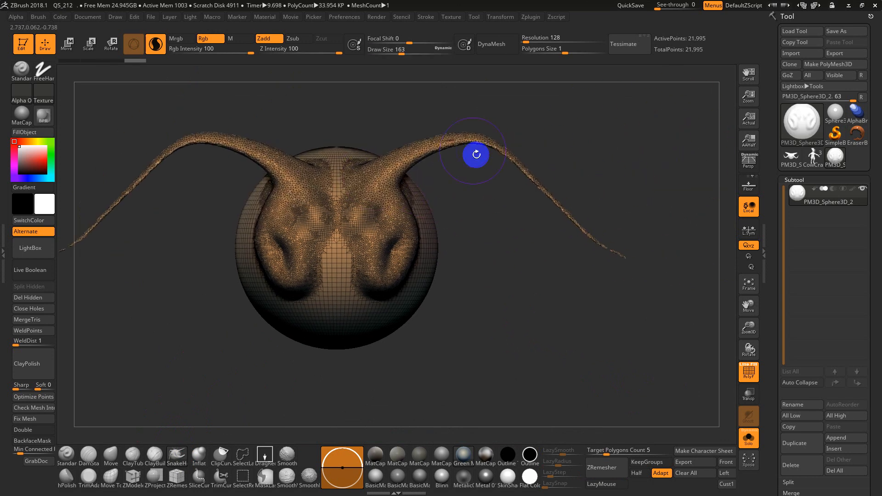
# Smooth away the thin middle section of both horns so the tips separate from the base.
pyautogui.hotkey('ctrl', 'z')
pyautogui.hotkey('ctrl', 'shift', 'z')
pyautogui.click(195, 456)
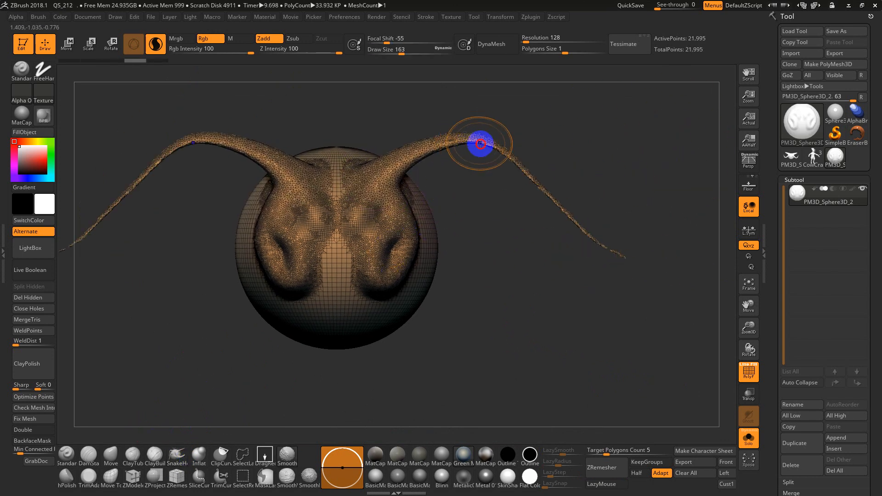
pyautogui.moveTo(480, 144); pyautogui.dragTo(534, 179)
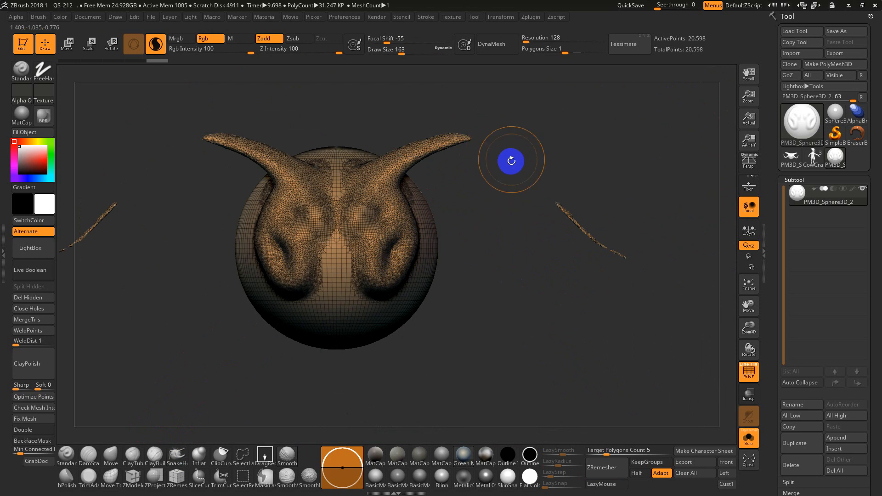
# Thicken the detached tips with the Inflat brush and extend the horn stubs toward them with SnakeHook.
pyautogui.click(199, 457)
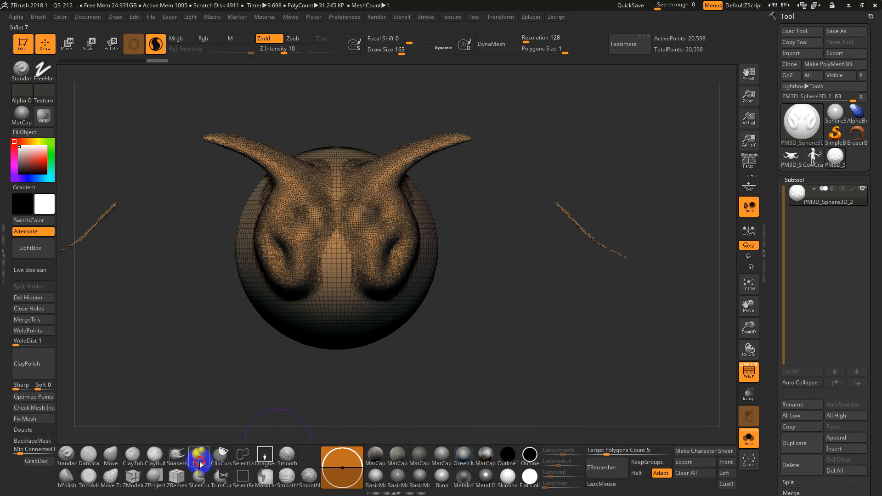
pyautogui.moveTo(559, 211); pyautogui.dragTo(627, 258)
pyautogui.moveTo(456, 137)
pyautogui.mouseDown()
pyautogui.moveTo(503, 139)
pyautogui.moveTo(569, 199)
pyautogui.moveTo(583, 228)
pyautogui.mouseUp()
pyautogui.click(175, 454)
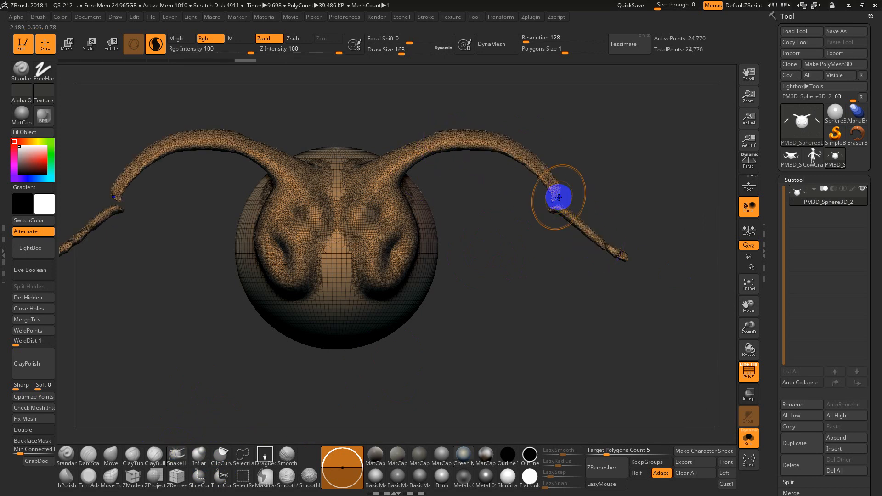
pyautogui.moveTo(536, 184)
pyautogui.mouseDown()
pyautogui.moveTo(615, 251)
pyautogui.moveTo(565, 205)
pyautogui.moveTo(601, 222)
pyautogui.moveTo(599, 213)
pyautogui.moveTo(600, 224)
pyautogui.mouseUp()
# Inflate the ends of both horns into rounded bulbs with the Inflat brush and smooth them.
pyautogui.click(204, 465)
pyautogui.moveTo(628, 257)
pyautogui.mouseDown()
pyautogui.moveTo(619, 329)
pyautogui.moveTo(600, 308)
pyautogui.moveTo(613, 311)
pyautogui.mouseUp()
pyautogui.keyDown('shift'); pyautogui.moveTo(552, 190); pyautogui.dragTo(531, 146); pyautogui.keyUp('shift')
pyautogui.moveTo(542, 235)
pyautogui.mouseDown()
pyautogui.moveTo(561, 229)
pyautogui.moveTo(560, 245)
pyautogui.mouseUp()
pyautogui.keyDown('shift'); pyautogui.moveTo(502, 230); pyautogui.dragTo(506, 231); pyautogui.keyUp('shift')
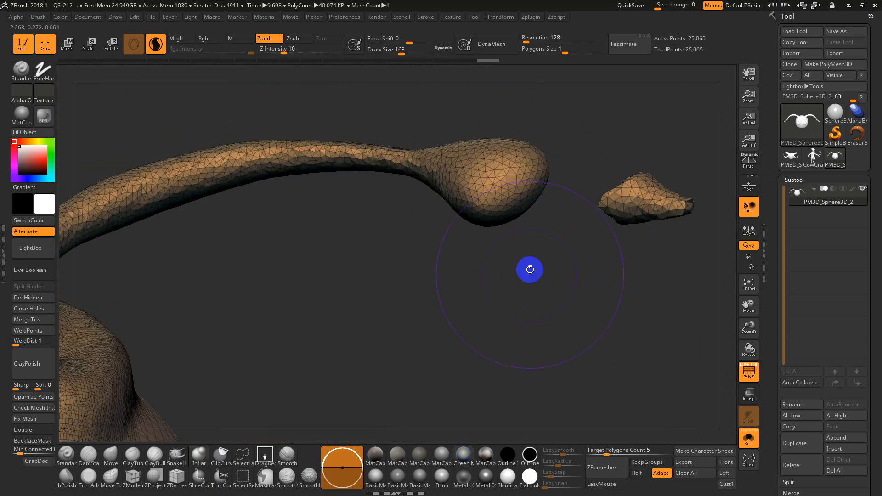
# Smooth away the small detached pieces beyond the bulbous horn ends.
pyautogui.moveTo(529, 269)
pyautogui.mouseDown()
pyautogui.moveTo(667, 179)
pyautogui.moveTo(634, 205)
pyautogui.mouseUp()
pyautogui.moveTo(645, 278)
pyautogui.keyDown('shift'); pyautogui.mouseDown()
pyautogui.moveTo(630, 274)
pyautogui.moveTo(597, 338)
pyautogui.mouseUp(); pyautogui.keyUp('shift')
pyautogui.moveTo(638, 287)
pyautogui.keyDown('shift'); pyautogui.mouseDown()
pyautogui.moveTo(621, 242)
pyautogui.moveTo(535, 193)
pyautogui.moveTo(694, 236)
pyautogui.moveTo(585, 252)
pyautogui.mouseUp(); pyautogui.keyUp('shift')
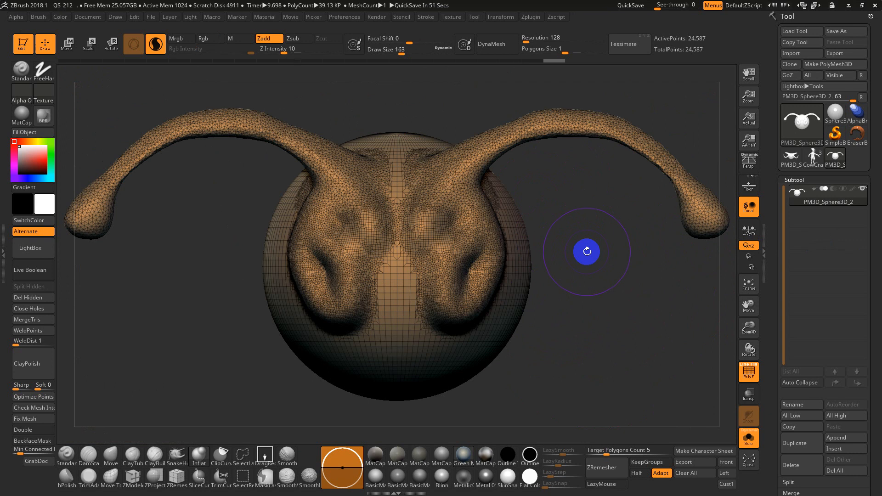
pyautogui.keyDown('ctrl'); pyautogui.moveTo(598, 308); pyautogui.dragTo(582, 300, button='right'); pyautogui.keyUp('ctrl')
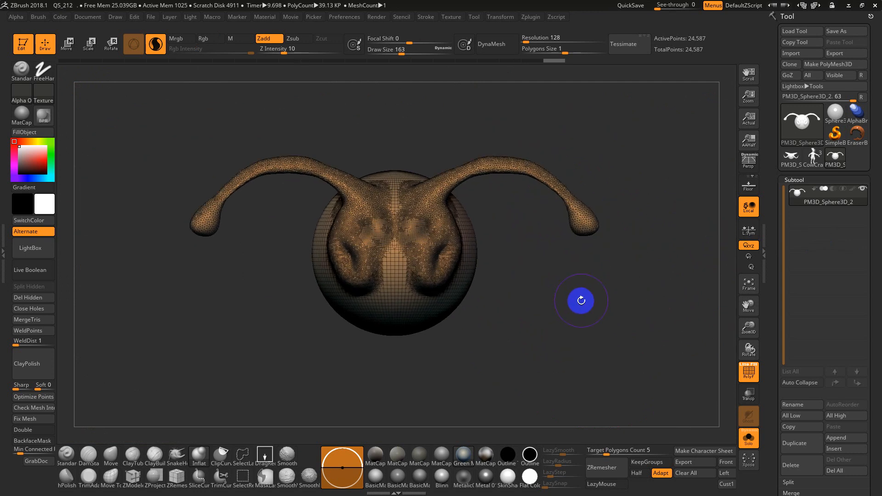
pyautogui.keyDown('ctrl'); pyautogui.moveTo(544, 245); pyautogui.dragTo(504, 350); pyautogui.keyUp('ctrl')
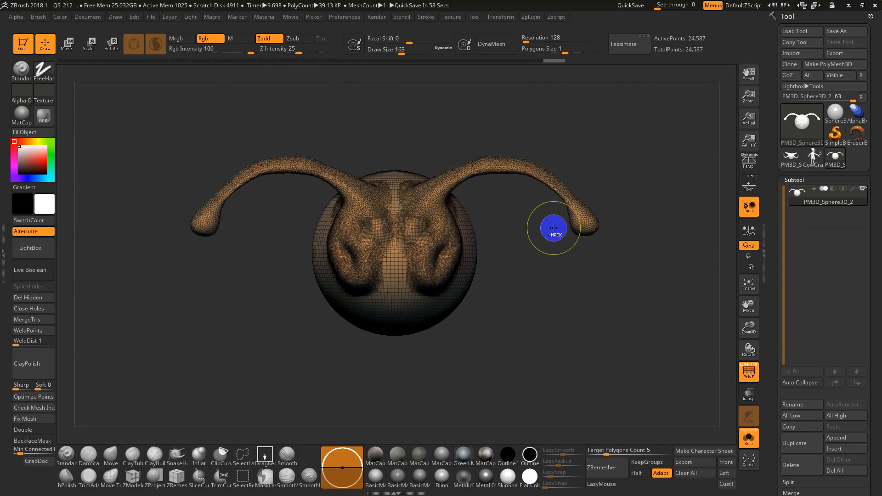
pyautogui.keyDown('ctrl'); pyautogui.moveTo(525, 213); pyautogui.dragTo(515, 308); pyautogui.keyUp('ctrl')
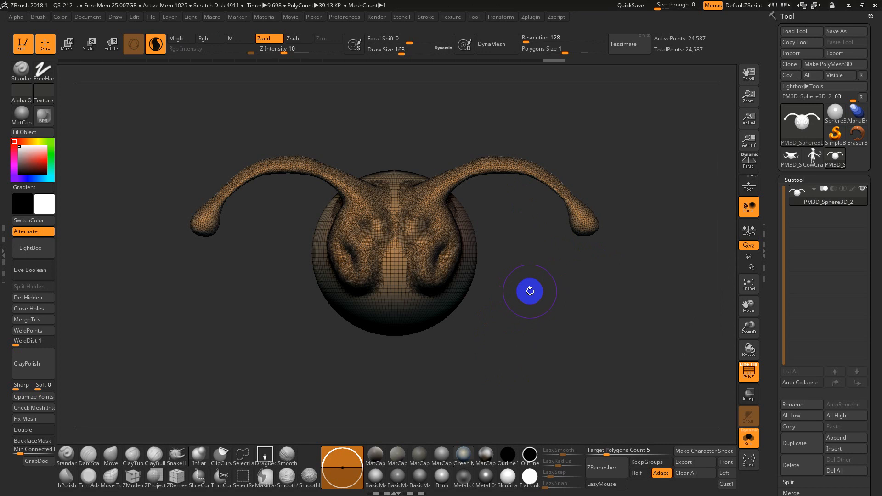
# Smooth the bases of both horns with Sculptris Pro mode active so they become thinner.
pyautogui.keyDown('alt'); pyautogui.moveTo(550, 285); pyautogui.dragTo(596, 321); pyautogui.keyUp('alt')
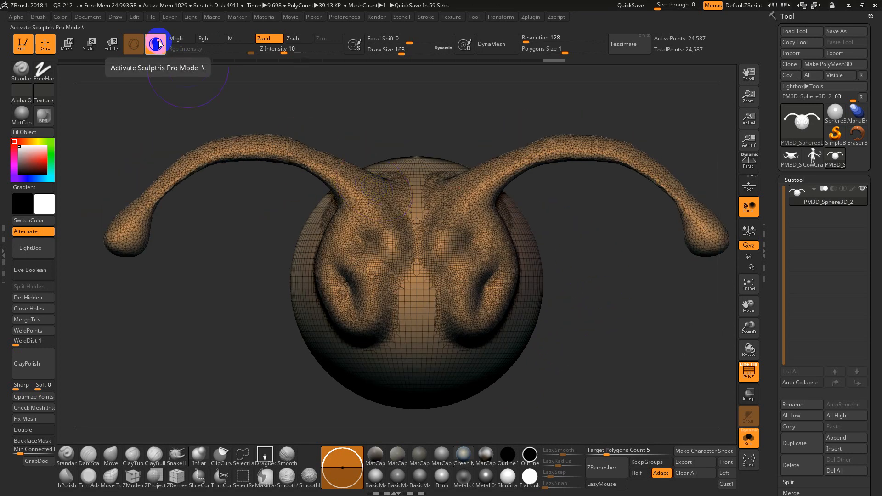
pyautogui.click(156, 44)
pyautogui.moveTo(545, 147); pyautogui.dragTo(570, 152)
pyautogui.keyDown('alt'); pyautogui.moveTo(619, 228); pyautogui.dragTo(561, 214); pyautogui.keyUp('alt')
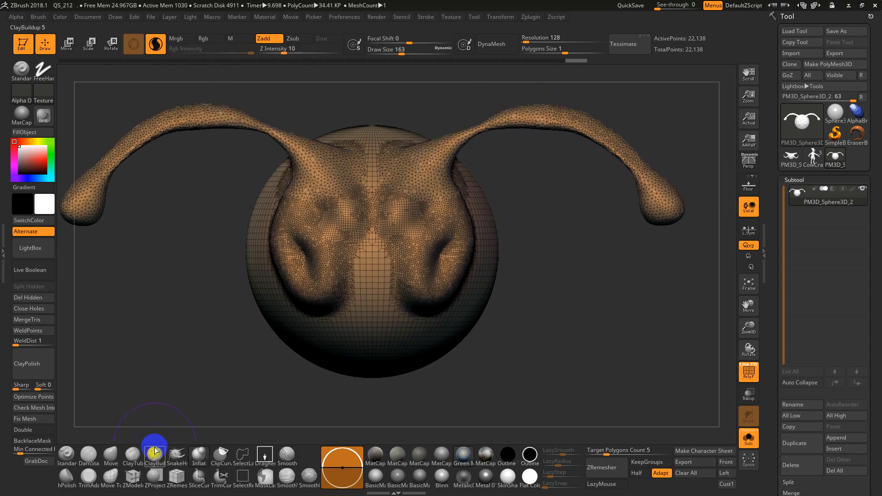
# Switch to the Move brush and undo the test strokes made on the front of the sphere.
pyautogui.moveTo(427, 252)
pyautogui.mouseDown()
pyautogui.moveTo(469, 216)
pyautogui.moveTo(692, 282)
pyautogui.mouseUp()
pyautogui.hotkey('ctrl', 'z')
pyautogui.click(120, 450)
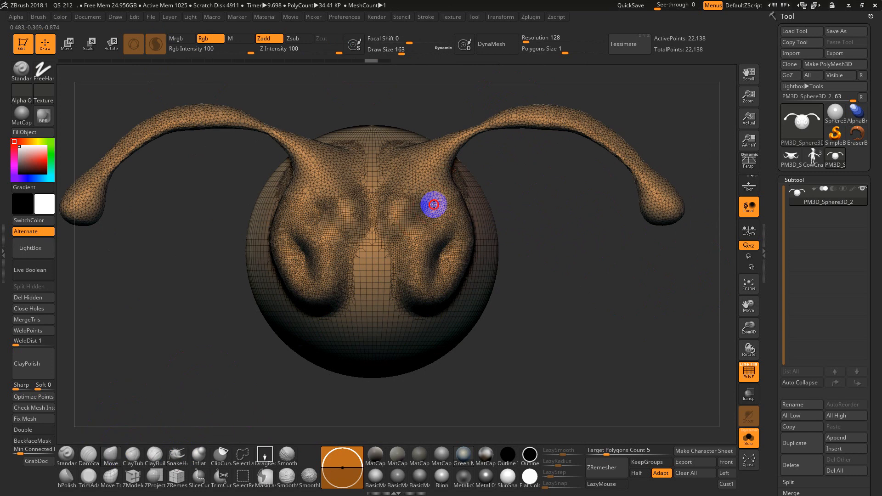
pyautogui.moveTo(433, 205)
pyautogui.mouseDown()
pyautogui.moveTo(548, 179)
pyautogui.moveTo(528, 166)
pyautogui.moveTo(469, 181)
pyautogui.moveTo(525, 162)
pyautogui.moveTo(522, 187)
pyautogui.mouseUp()
pyautogui.hotkey('ctrl', 'z')
# Enlarge the Move brush to a draw size of 585 and pull the sphere's lower front down into a narrow snout.
pyautogui.press('s')
pyautogui.moveTo(533, 225)
pyautogui.keyDown('ctrl'); pyautogui.mouseDown(button='right')
pyautogui.moveTo(537, 204)
pyautogui.moveTo(482, 242)
pyautogui.mouseUp(button='right'); pyautogui.keyUp('ctrl')
pyautogui.moveTo(418, 252)
pyautogui.mouseDown(button='right')
pyautogui.moveTo(405, 262)
pyautogui.moveTo(429, 252)
pyautogui.mouseUp(button='right')
pyautogui.press('s')
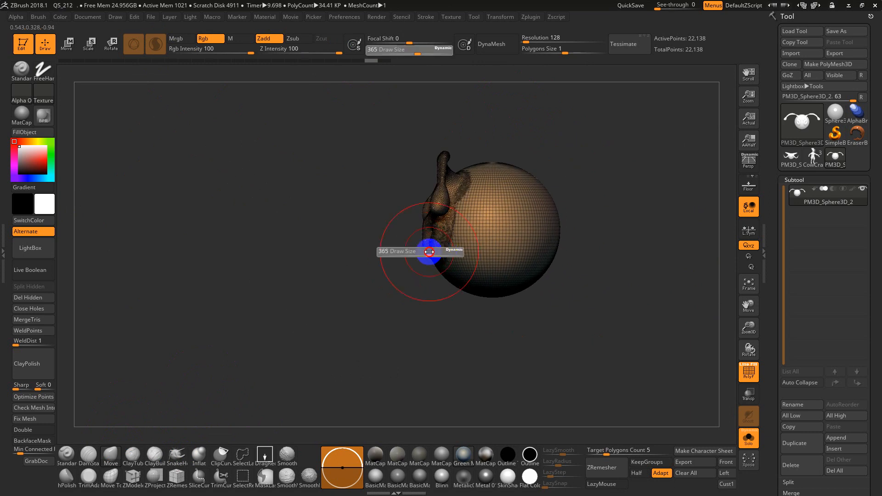
pyautogui.click(429, 252)
pyautogui.moveTo(426, 259)
pyautogui.mouseDown()
pyautogui.moveTo(392, 278)
pyautogui.moveTo(394, 300)
pyautogui.mouseUp()
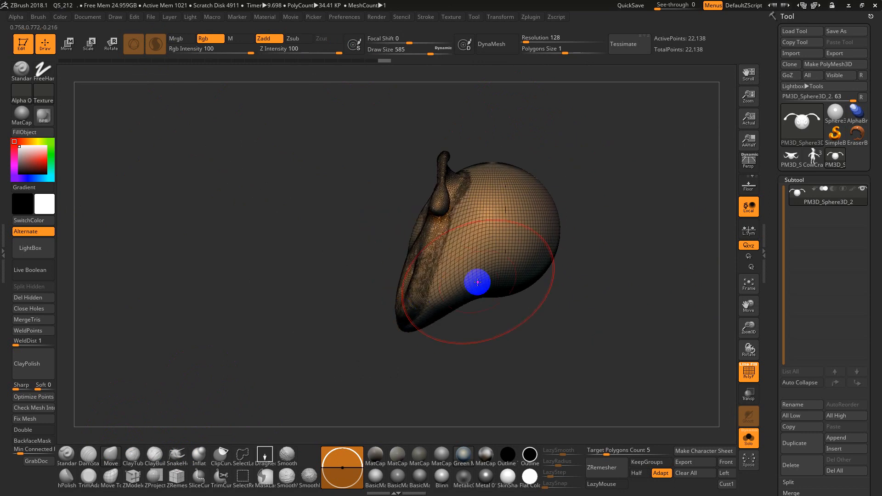
pyautogui.moveTo(436, 304); pyautogui.dragTo(411, 271, button='right')
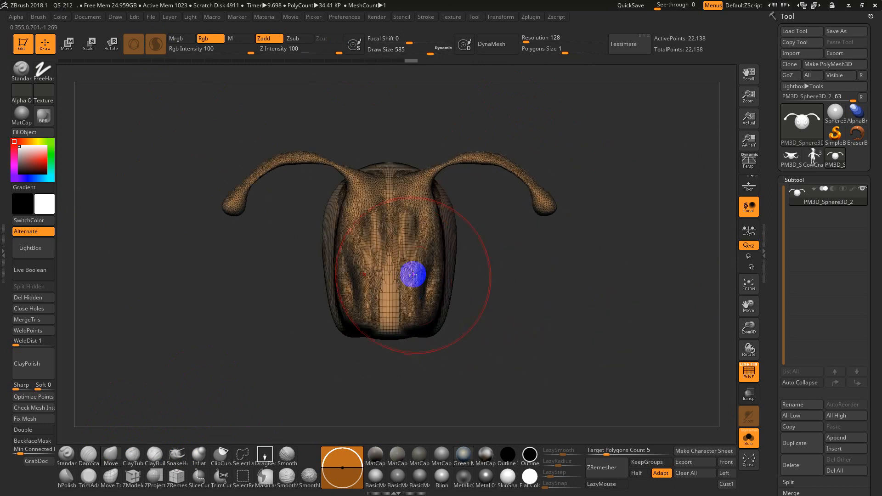
pyautogui.moveTo(432, 236); pyautogui.dragTo(441, 271, button='right')
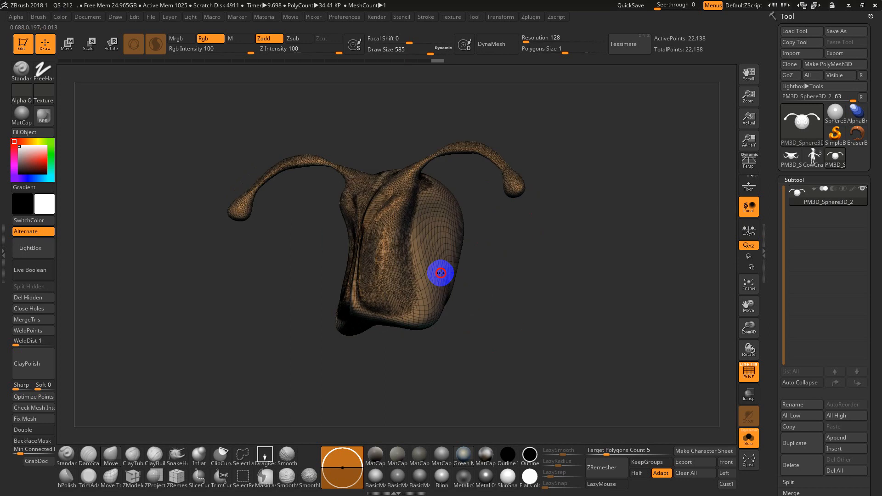
# Reshape the sphere from several angles into a tapered, elongated head with the Move brush, ending at draw size 542.
pyautogui.moveTo(493, 316); pyautogui.dragTo(520, 332, button='right')
pyautogui.moveTo(445, 239)
pyautogui.mouseDown(button='right')
pyautogui.moveTo(464, 256)
pyautogui.moveTo(476, 292)
pyautogui.moveTo(543, 297)
pyautogui.moveTo(529, 269)
pyautogui.mouseUp(button='right')
pyautogui.press('s')
pyautogui.moveTo(529, 266); pyautogui.dragTo(524, 266)
pyautogui.moveTo(552, 272); pyautogui.dragTo(532, 262, button='right')
pyautogui.press('s')
pyautogui.moveTo(503, 247); pyautogui.dragTo(498, 246)
pyautogui.moveTo(562, 273); pyautogui.dragTo(556, 258, button='right')
pyautogui.moveTo(552, 281); pyautogui.dragTo(498, 279, button='right')
pyautogui.press('s')
pyautogui.moveTo(531, 279); pyautogui.dragTo(562, 280)
pyautogui.moveTo(562, 280)
pyautogui.mouseDown(button='right')
pyautogui.moveTo(549, 325)
pyautogui.moveTo(553, 315)
pyautogui.moveTo(538, 301)
pyautogui.moveTo(540, 234)
pyautogui.moveTo(557, 258)
pyautogui.moveTo(616, 297)
pyautogui.moveTo(654, 303)
pyautogui.moveTo(549, 243)
pyautogui.moveTo(558, 297)
pyautogui.moveTo(512, 183)
pyautogui.moveTo(579, 187)
pyautogui.moveTo(644, 216)
pyautogui.moveTo(588, 241)
pyautogui.mouseUp(button='right')
pyautogui.moveTo(528, 282); pyautogui.dragTo(548, 288, button='right')
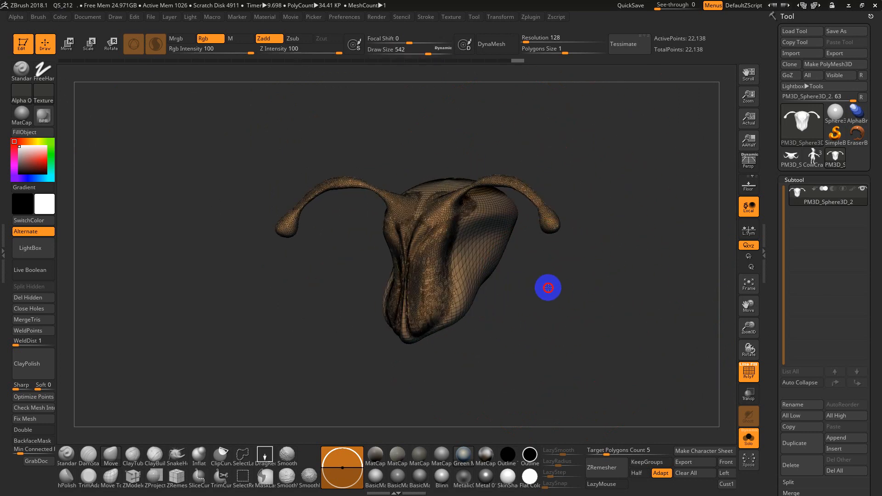
# Carve a long symmetrical groove along the sides of the head with the DamStandard brush at draw size 149.
pyautogui.click(88, 454)
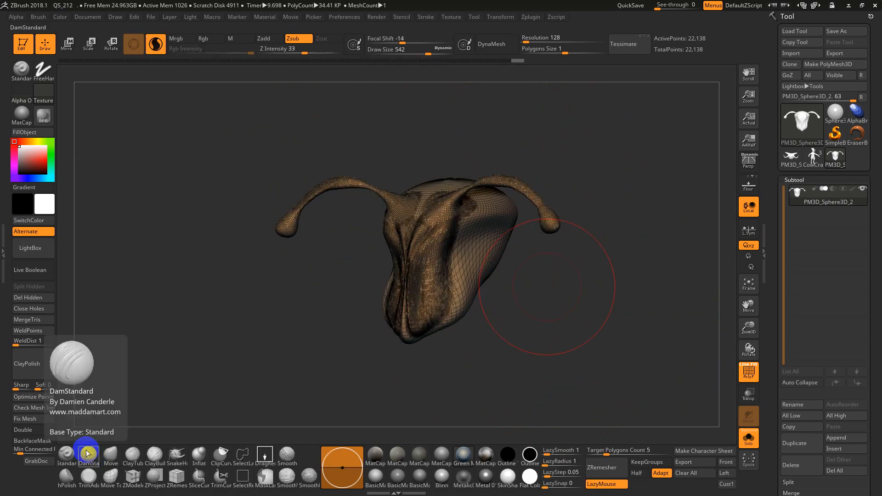
pyautogui.moveTo(538, 247); pyautogui.dragTo(535, 253, button='right')
pyautogui.press('s')
pyautogui.moveTo(534, 253); pyautogui.dragTo(517, 257)
pyautogui.keyDown('alt'); pyautogui.moveTo(542, 261); pyautogui.dragTo(617, 236, button='right'); pyautogui.keyUp('alt')
pyautogui.press('s')
pyautogui.moveTo(615, 236); pyautogui.dragTo(604, 237)
pyautogui.keyDown('ctrl'); pyautogui.moveTo(605, 236); pyautogui.dragTo(622, 307, button='right'); pyautogui.keyUp('ctrl')
pyautogui.moveTo(622, 306)
pyautogui.mouseDown(button='right')
pyautogui.moveTo(627, 291)
pyautogui.moveTo(619, 287)
pyautogui.mouseUp(button='right')
pyautogui.moveTo(579, 204); pyautogui.dragTo(532, 230)
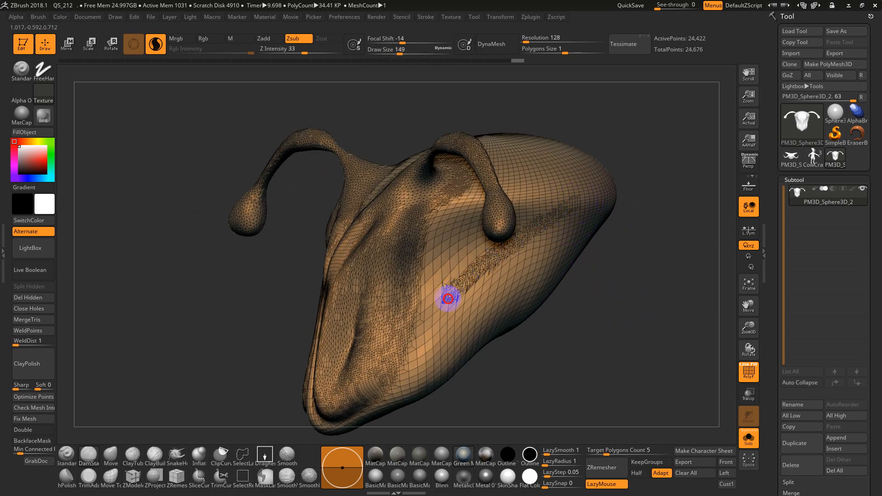
pyautogui.moveTo(448, 299); pyautogui.dragTo(586, 197)
# Continue the groove on the sides of the head with DamStandard and hide the wireframe.
pyautogui.hotkey('shift', 'f')
pyautogui.moveTo(482, 281)
pyautogui.mouseDown()
pyautogui.moveTo(565, 227)
pyautogui.moveTo(454, 309)
pyautogui.mouseUp()
pyautogui.hotkey('shift', 'f')
pyautogui.moveTo(593, 303)
pyautogui.mouseDown(button='right')
pyautogui.moveTo(596, 283)
pyautogui.moveTo(608, 315)
pyautogui.moveTo(643, 314)
pyautogui.mouseUp(button='right')
pyautogui.hotkey('shift', 'f')
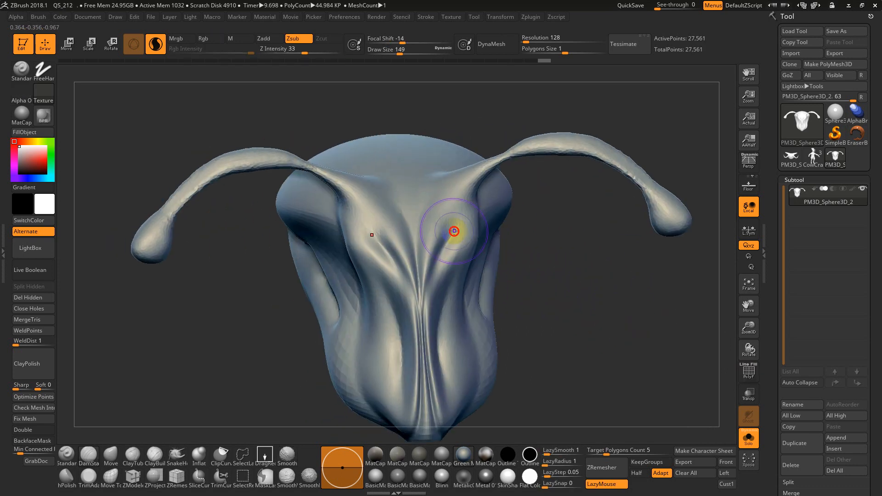
# Carve symmetrical creases down the front of the face with DamStandard, reducing the draw size to 80.
pyautogui.moveTo(434, 308)
pyautogui.mouseDown()
pyautogui.moveTo(446, 258)
pyautogui.moveTo(436, 354)
pyautogui.mouseUp()
pyautogui.press('s')
pyautogui.moveTo(449, 239); pyautogui.dragTo(444, 375)
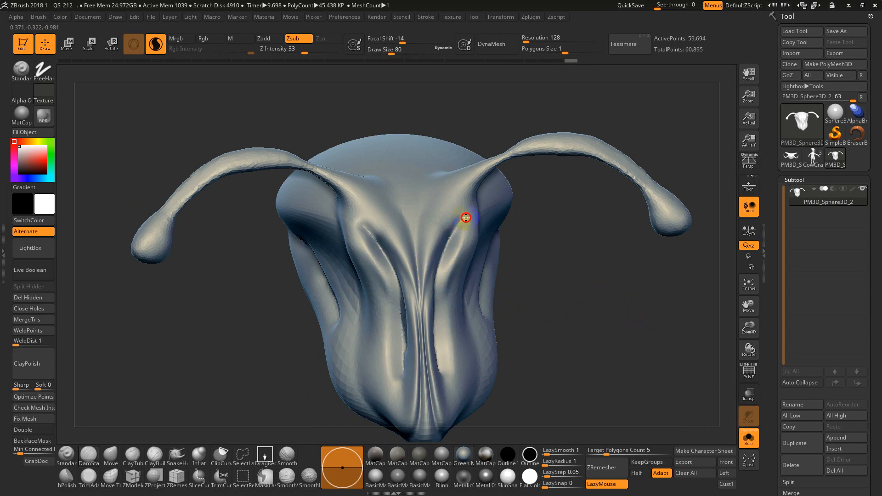
pyautogui.keyDown('alt'); pyautogui.moveTo(533, 299); pyautogui.dragTo(549, 321, button='right'); pyautogui.keyUp('alt')
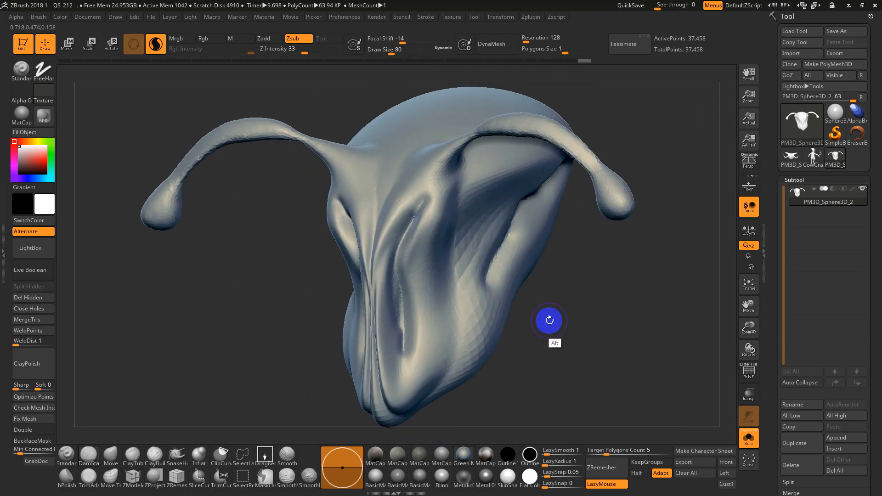